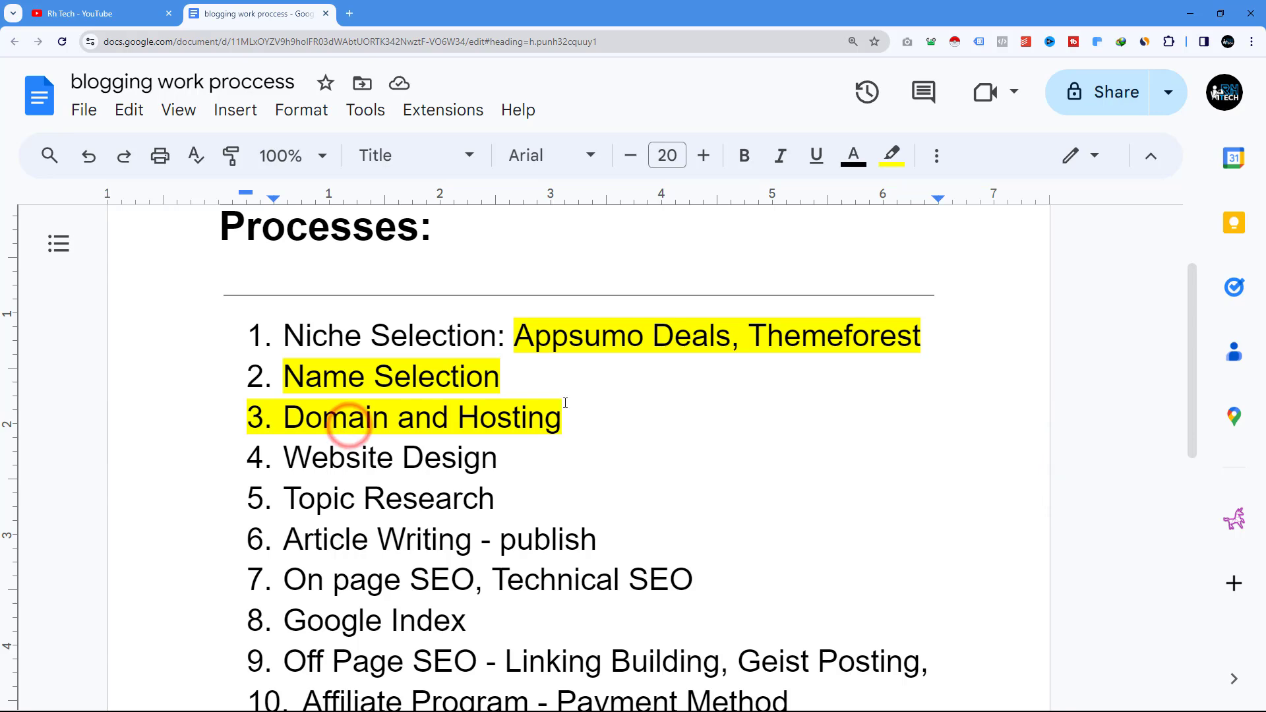
# - Check the Rh Tech channel's video list, return to the blogging process document and select the item "Website Design"
pyautogui.click(83, 13)
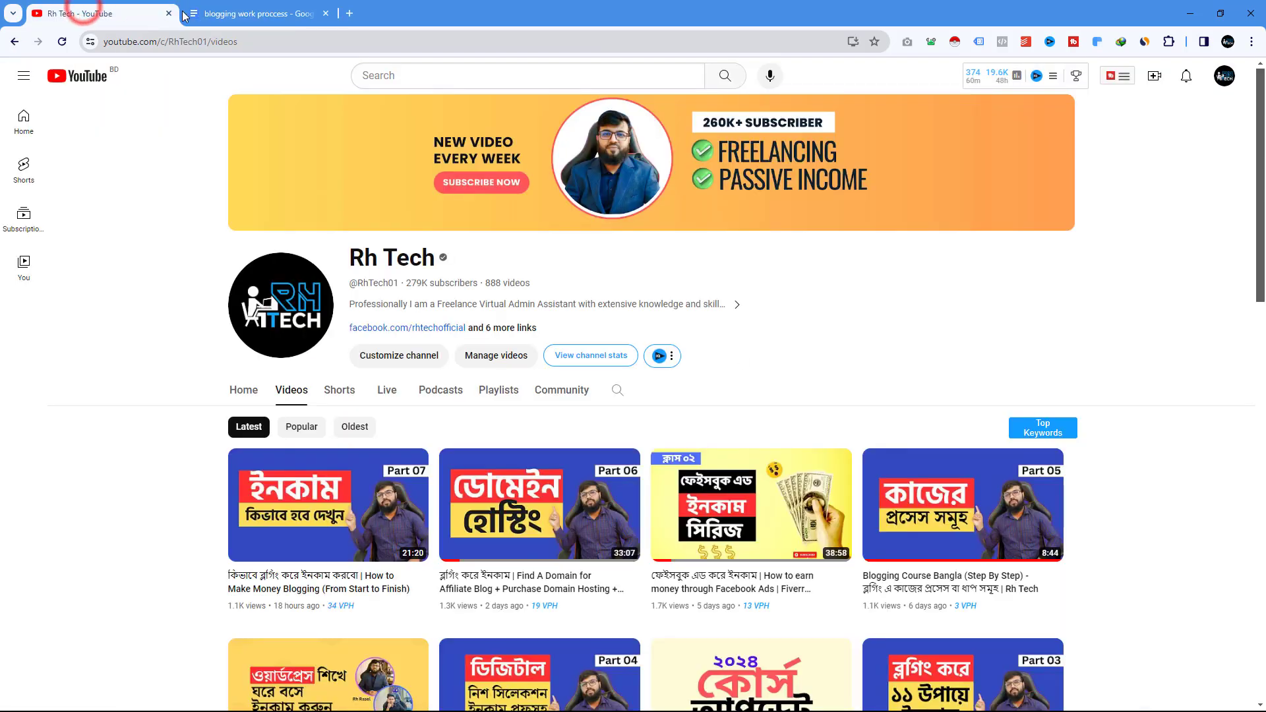
pyautogui.click(254, 13)
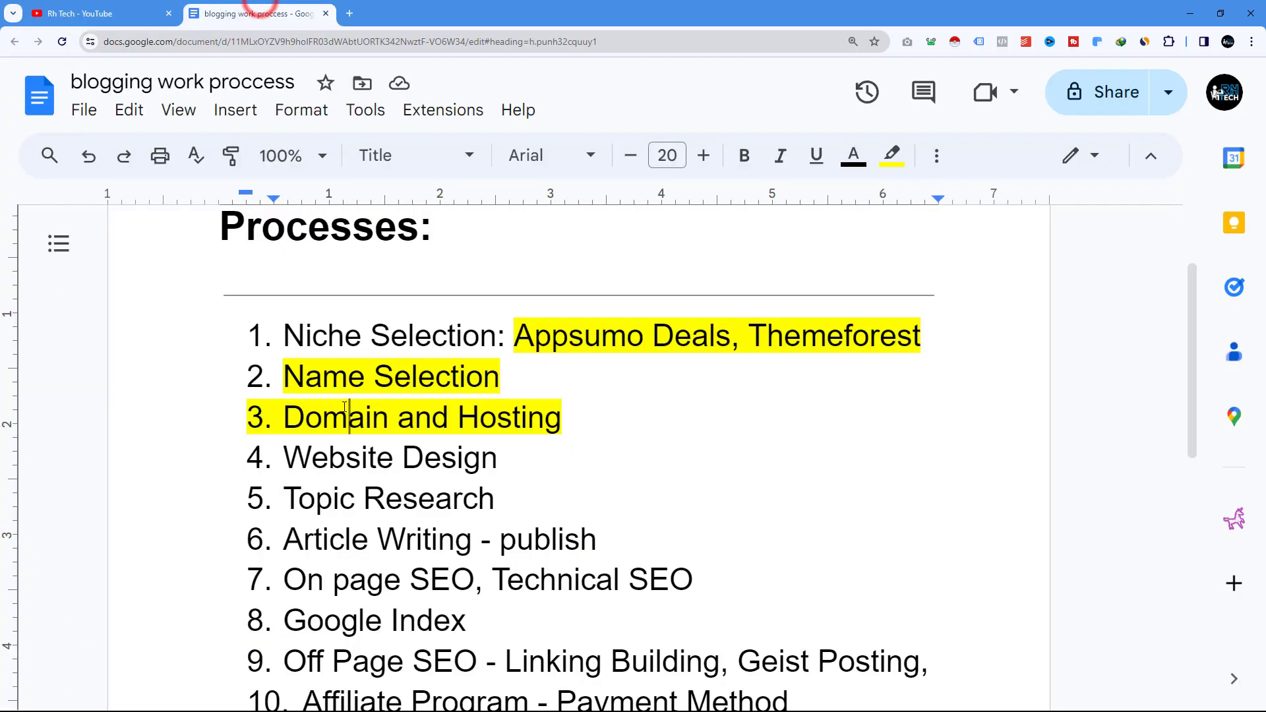
pyautogui.click(280, 465)
pyautogui.moveTo(279, 464); pyautogui.dragTo(515, 461)
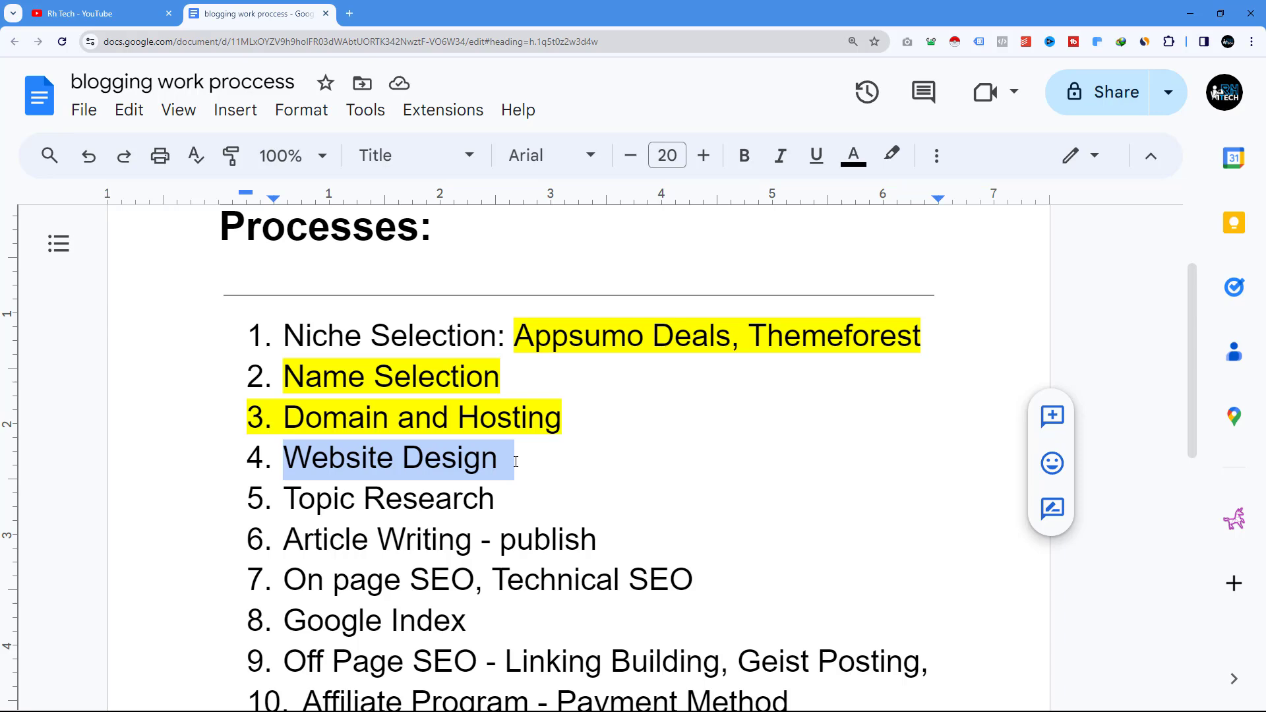
# - Search Google for "apple" in a new tab and open the Wikipedia article on Apple Inc. to view its logo
pyautogui.click(349, 15)
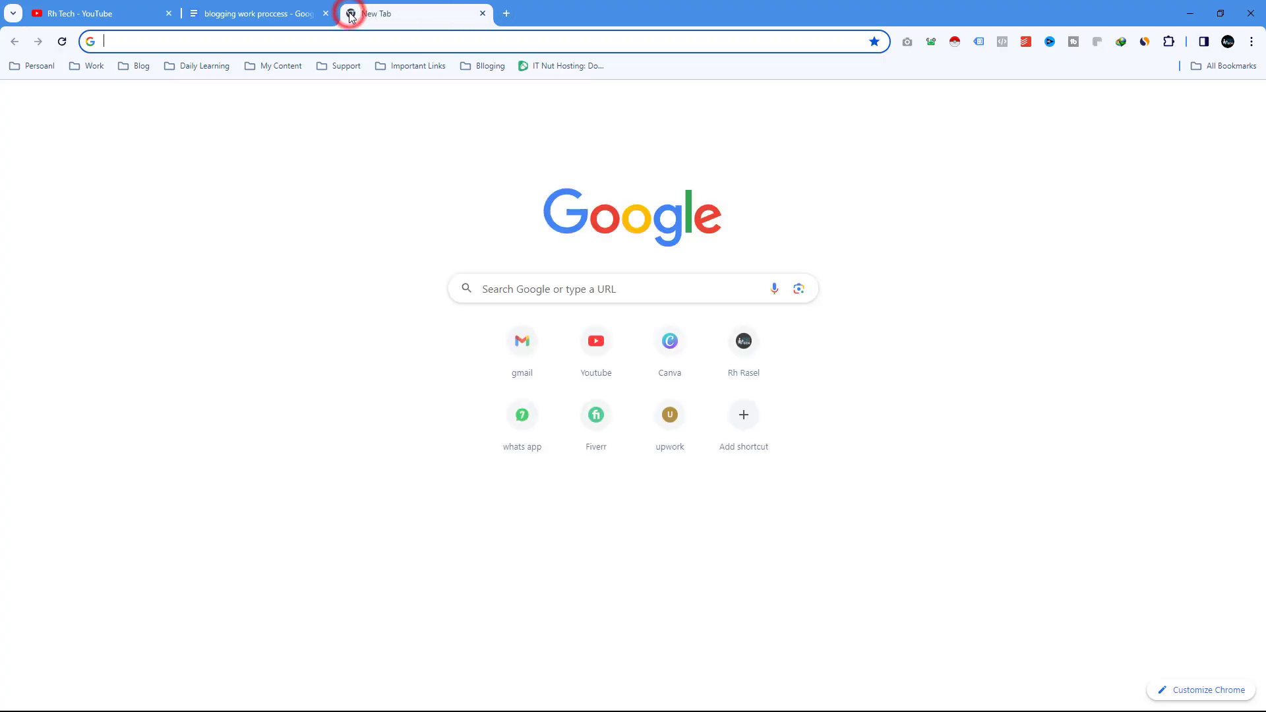
pyautogui.write('apple')
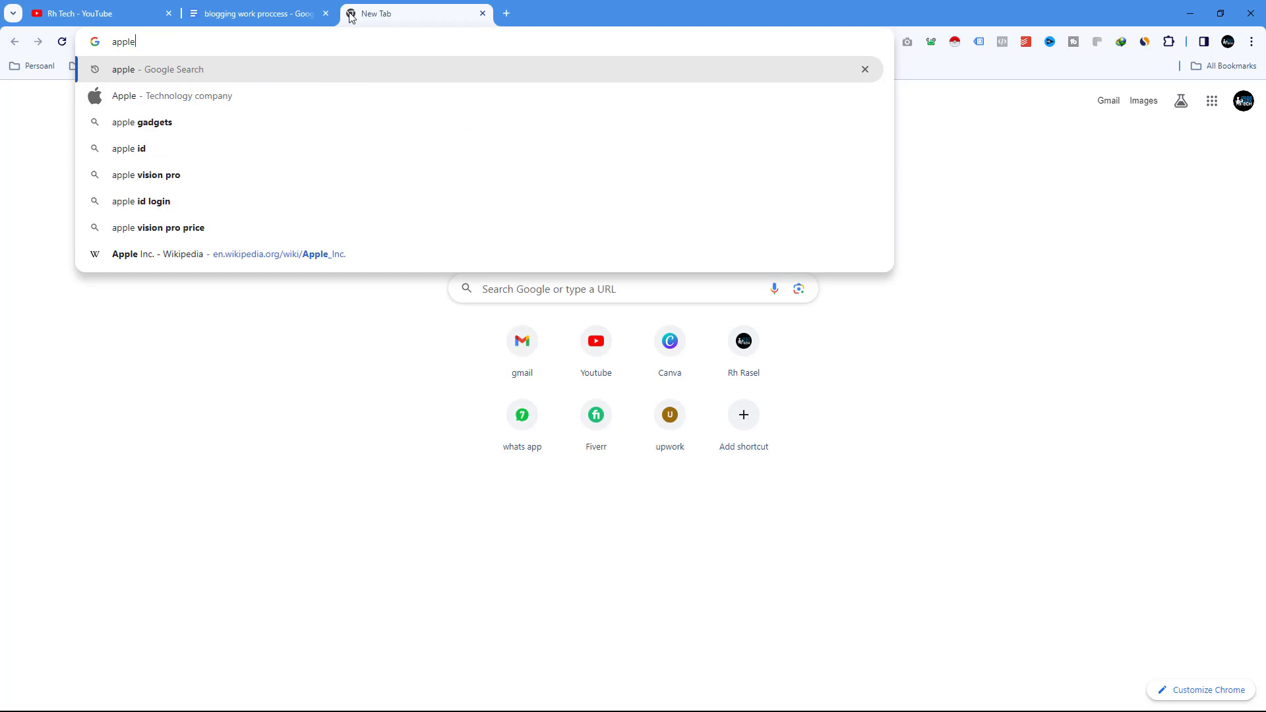
pyautogui.click(130, 97)
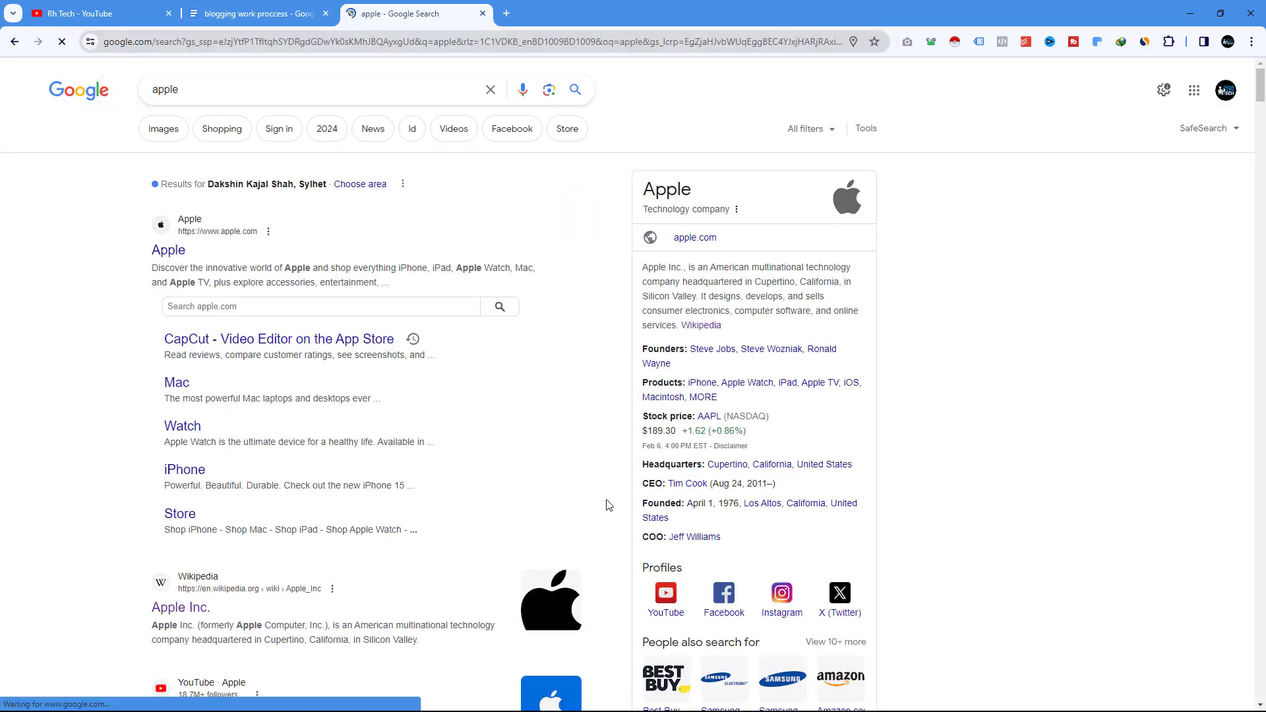
pyautogui.click(567, 594)
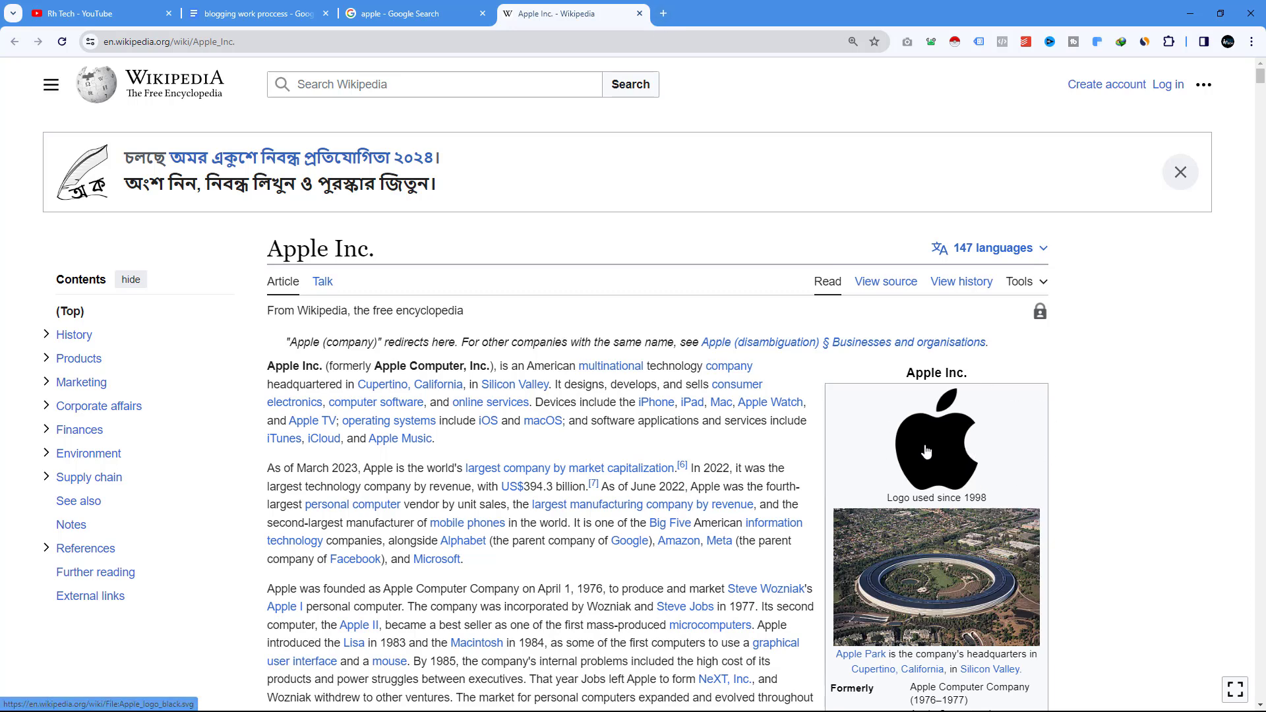
# - Open daraz.com.bd and startech.com.bd in separate new tabs to view their site logos
pyautogui.click(662, 14)
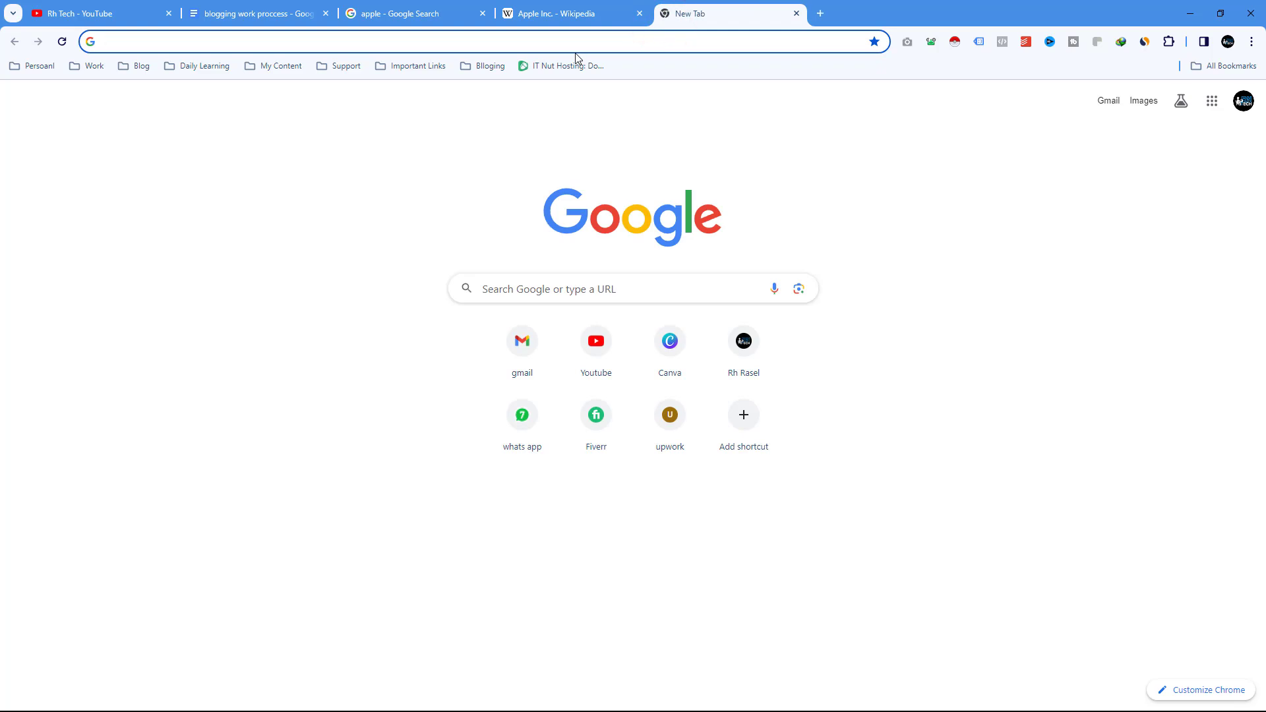
pyautogui.write('daraz.com.bd/#')
pyautogui.press('Return')
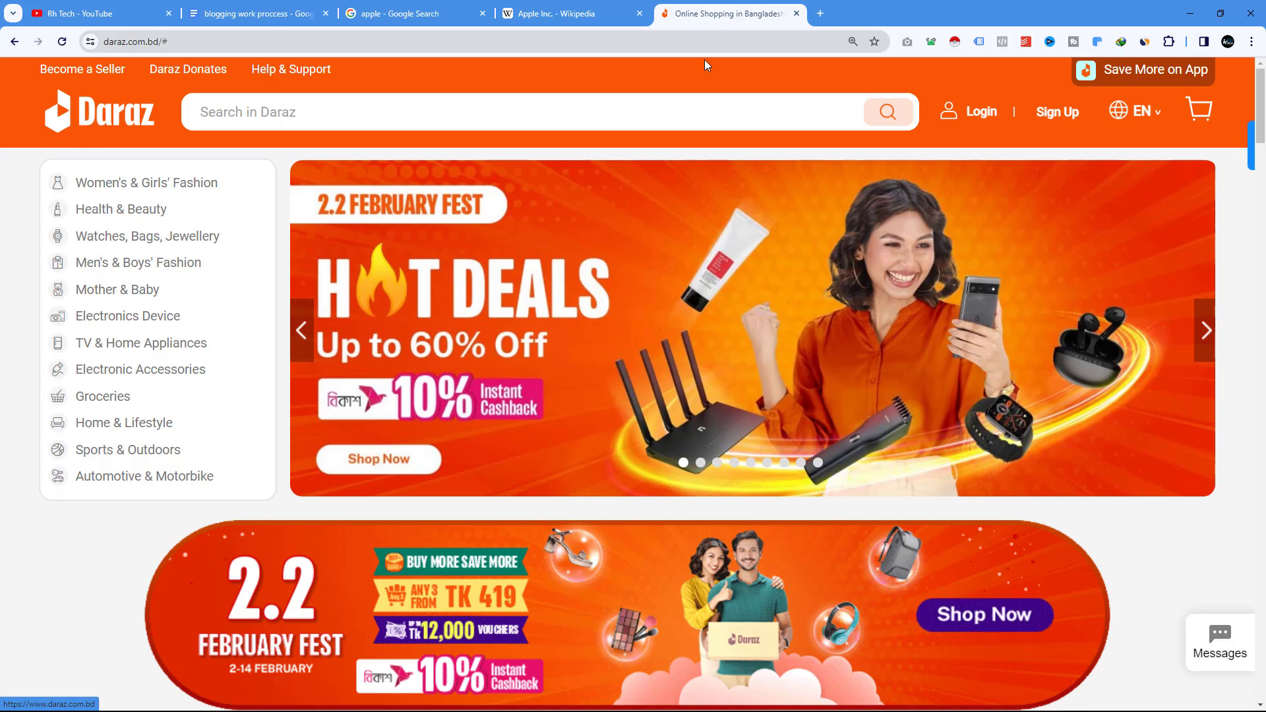
pyautogui.click(819, 15)
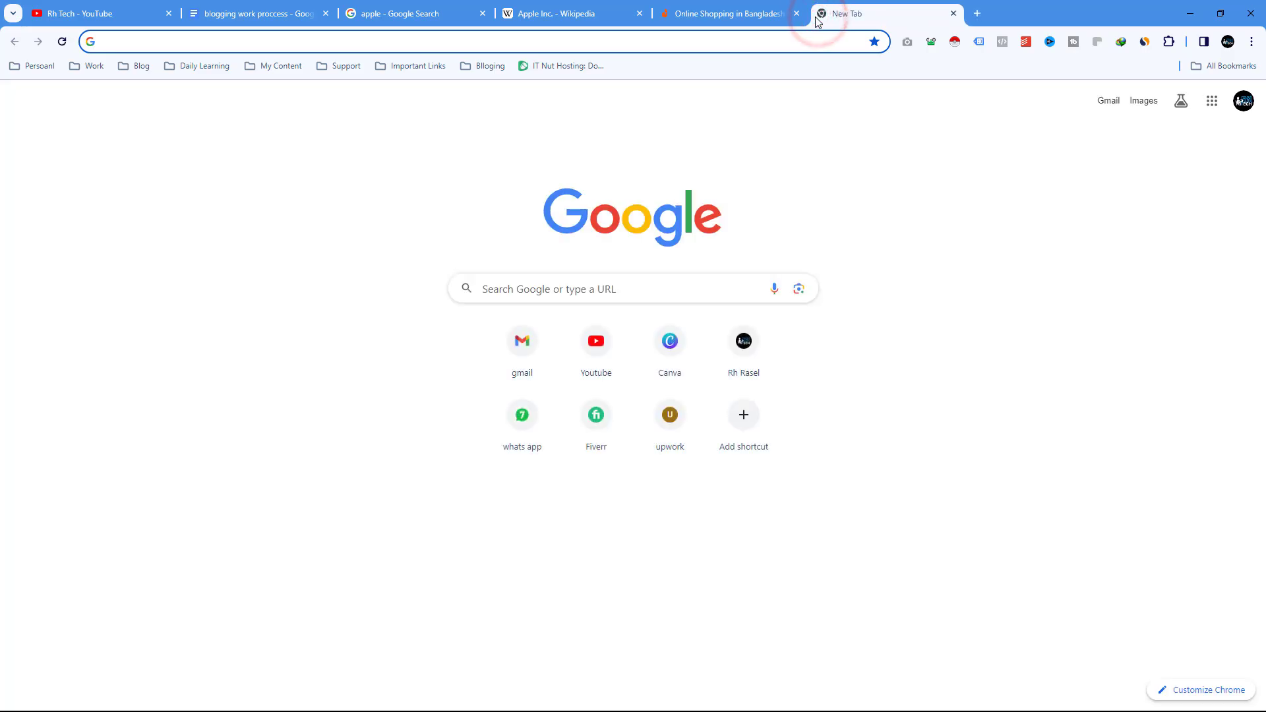
pyautogui.write('startech.com.bd')
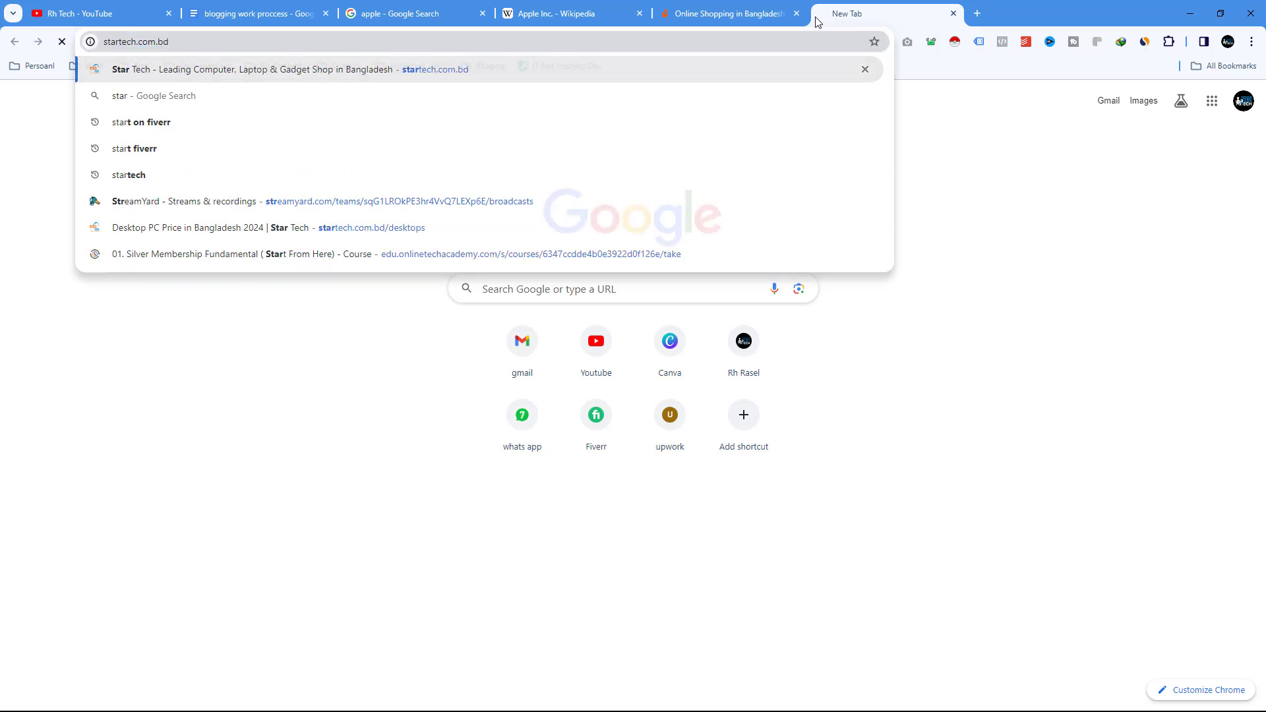
pyautogui.press('Return')
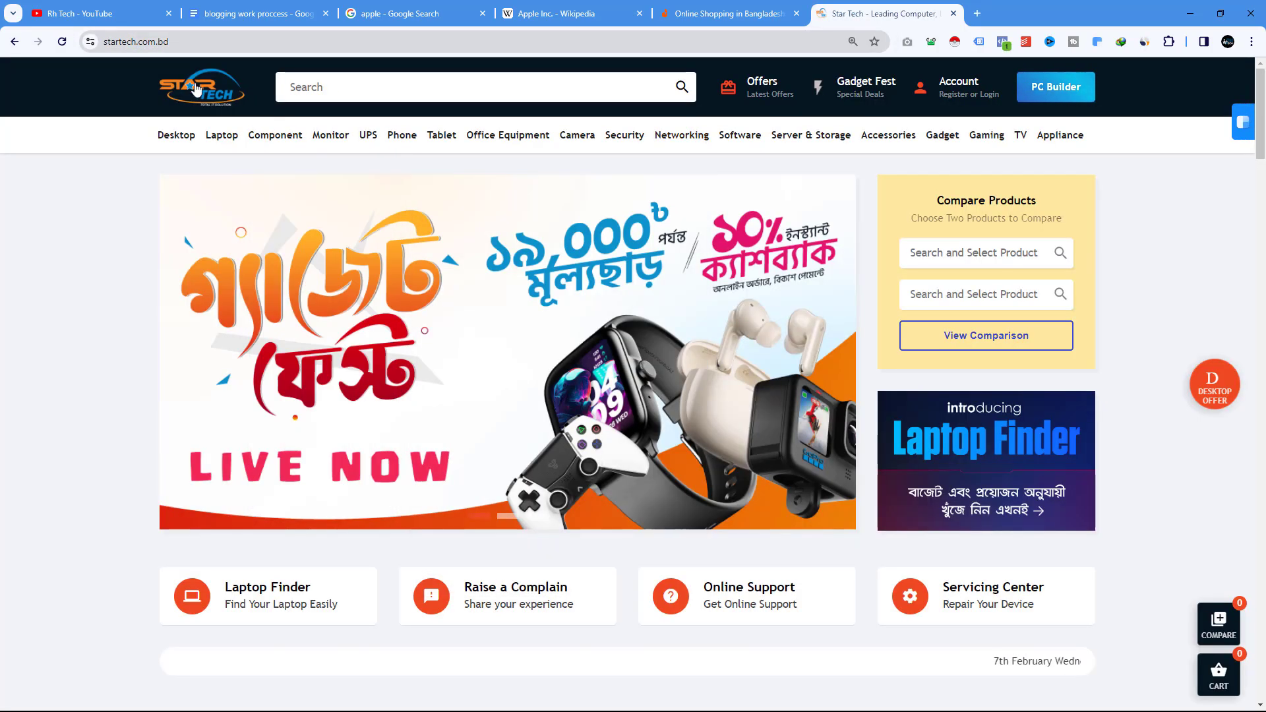
# - Search Google for "toyota" in a new tab and open the larger preview of the Toyota logo
pyautogui.click(977, 13)
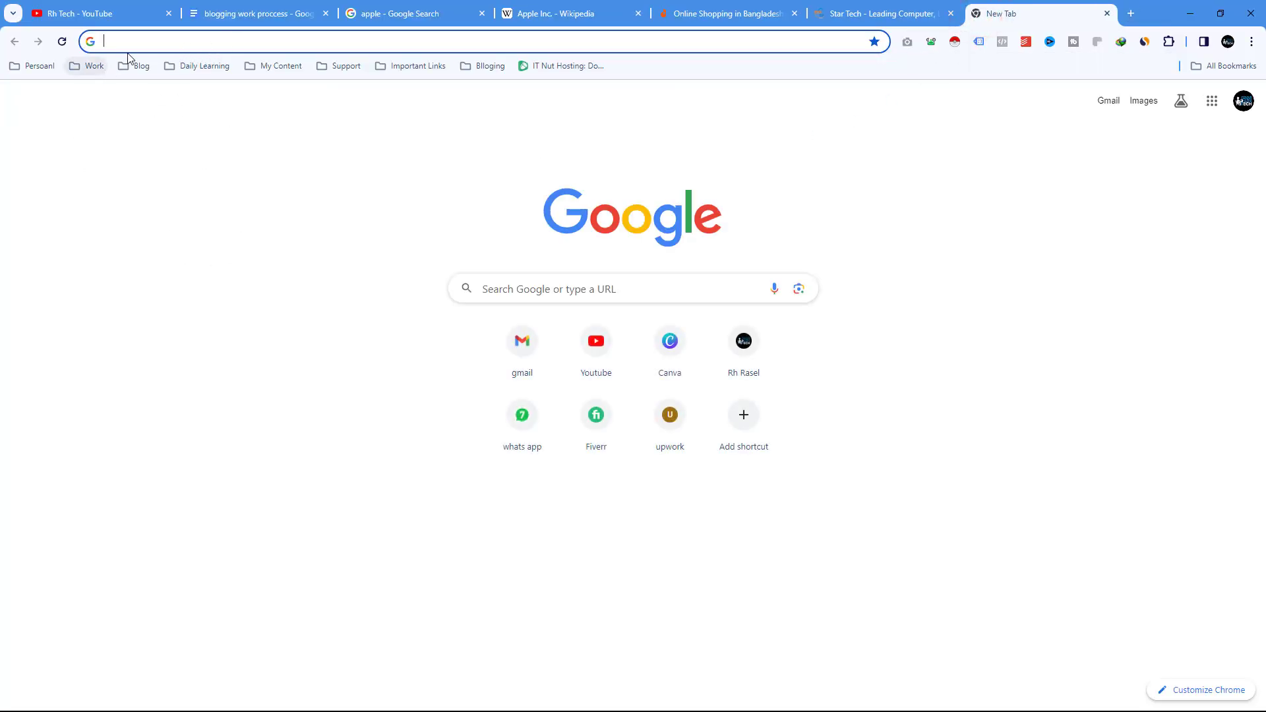
pyautogui.write('toyota')
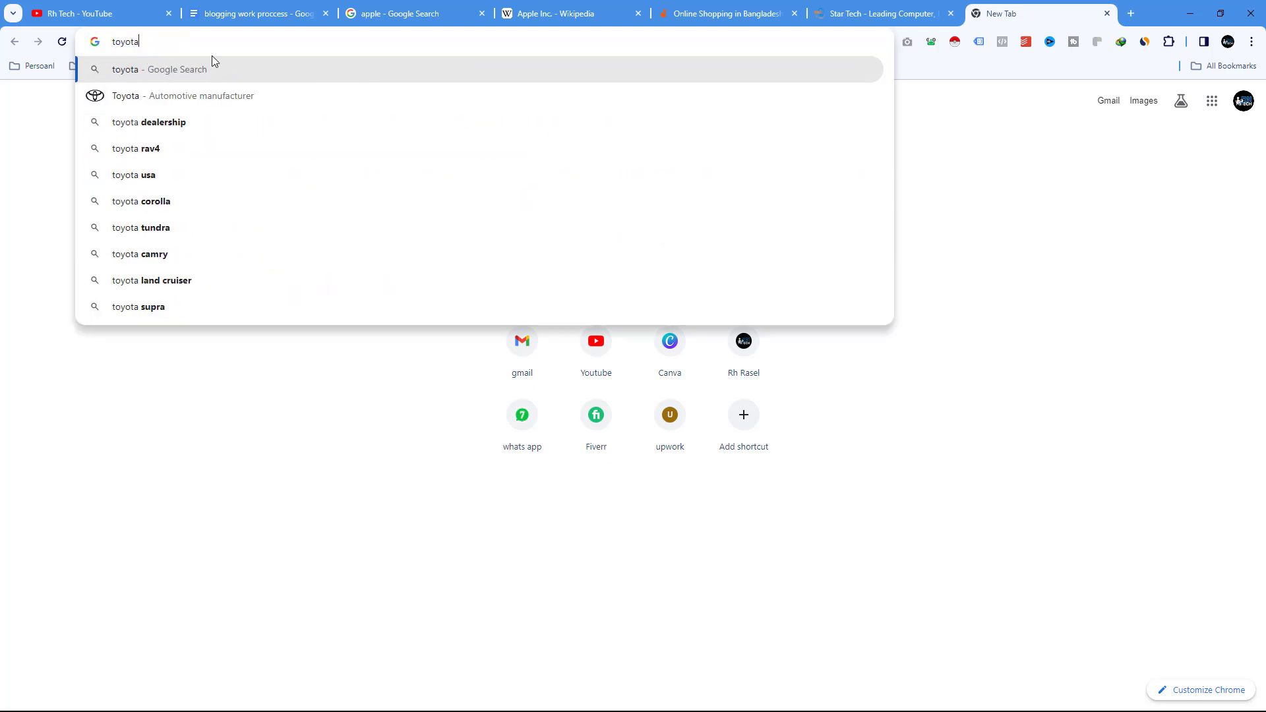
pyautogui.press('Return')
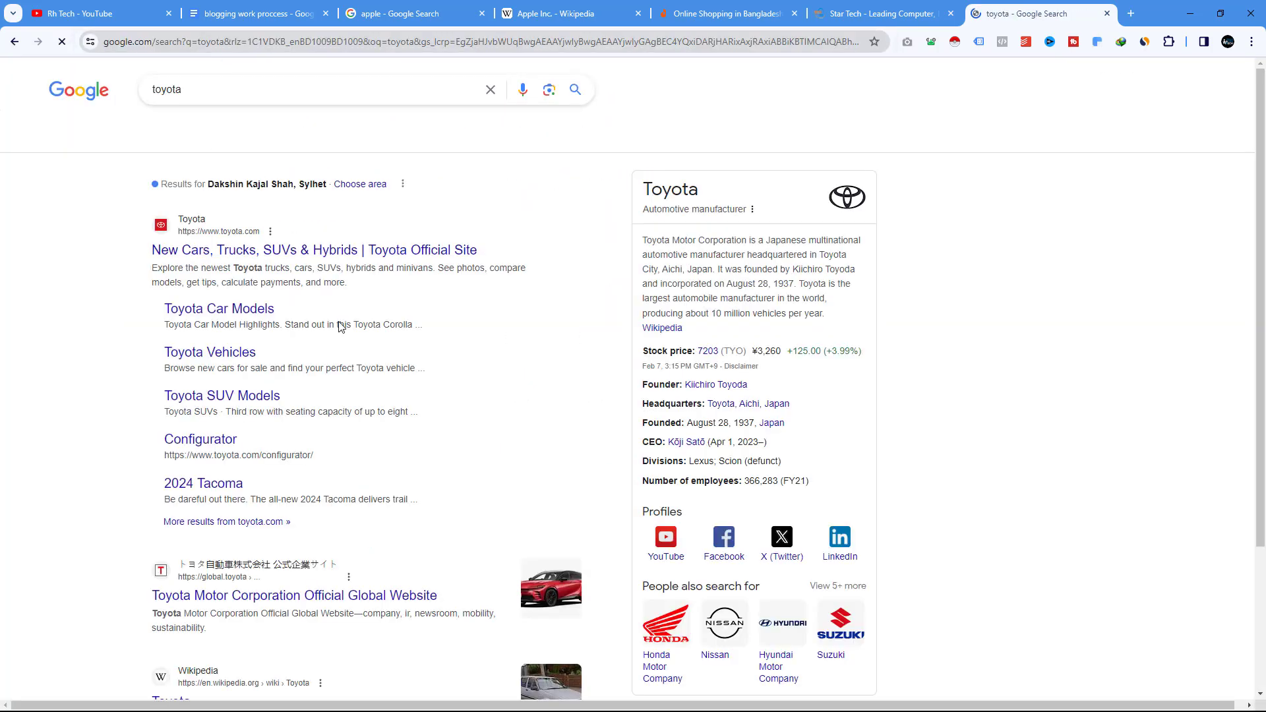
pyautogui.click(850, 196)
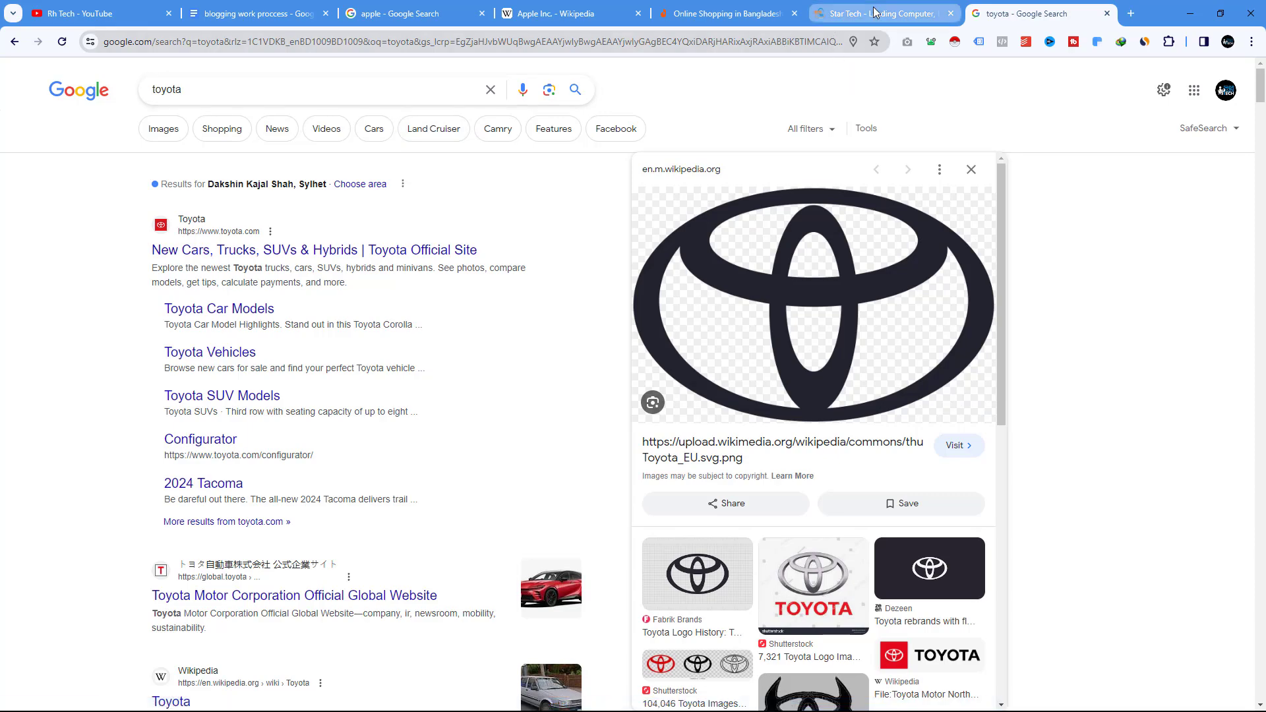
# - Close the Toyota, Star Tech, Daraz, Wikipedia and apple search tabs to return to the blogging process document
pyautogui.click(1107, 13)
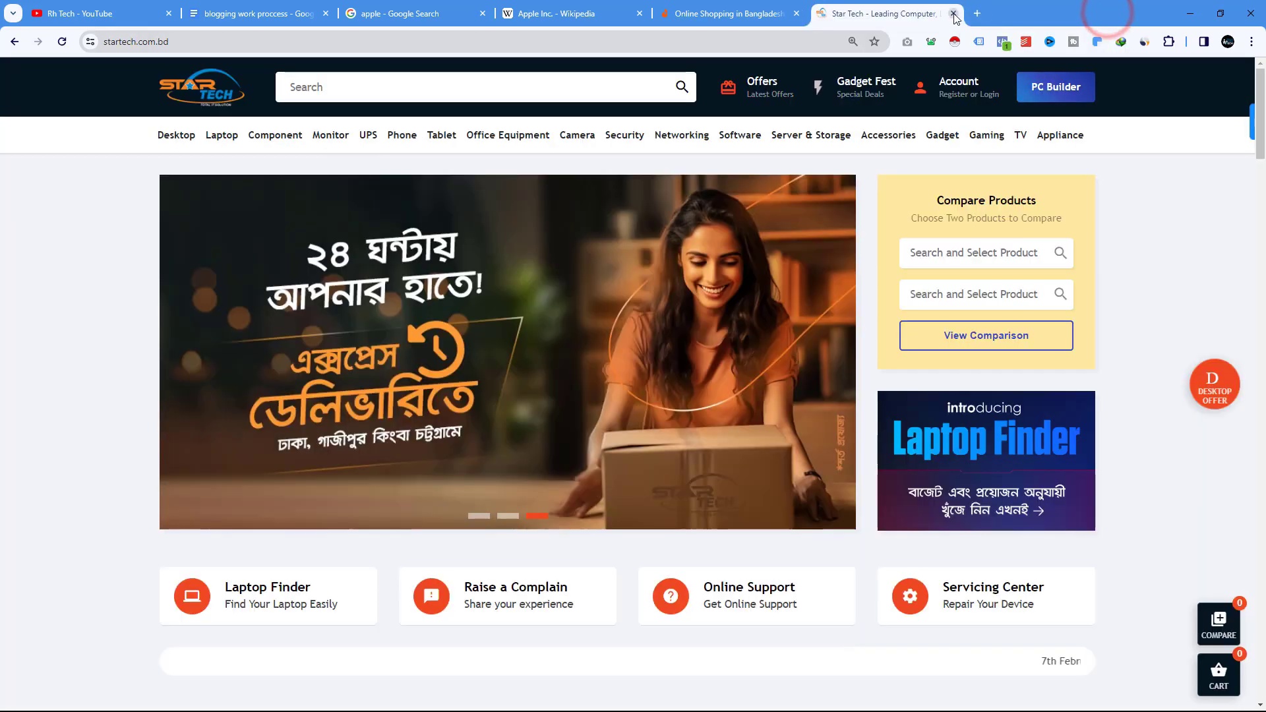
pyautogui.click(953, 13)
pyautogui.click(797, 13)
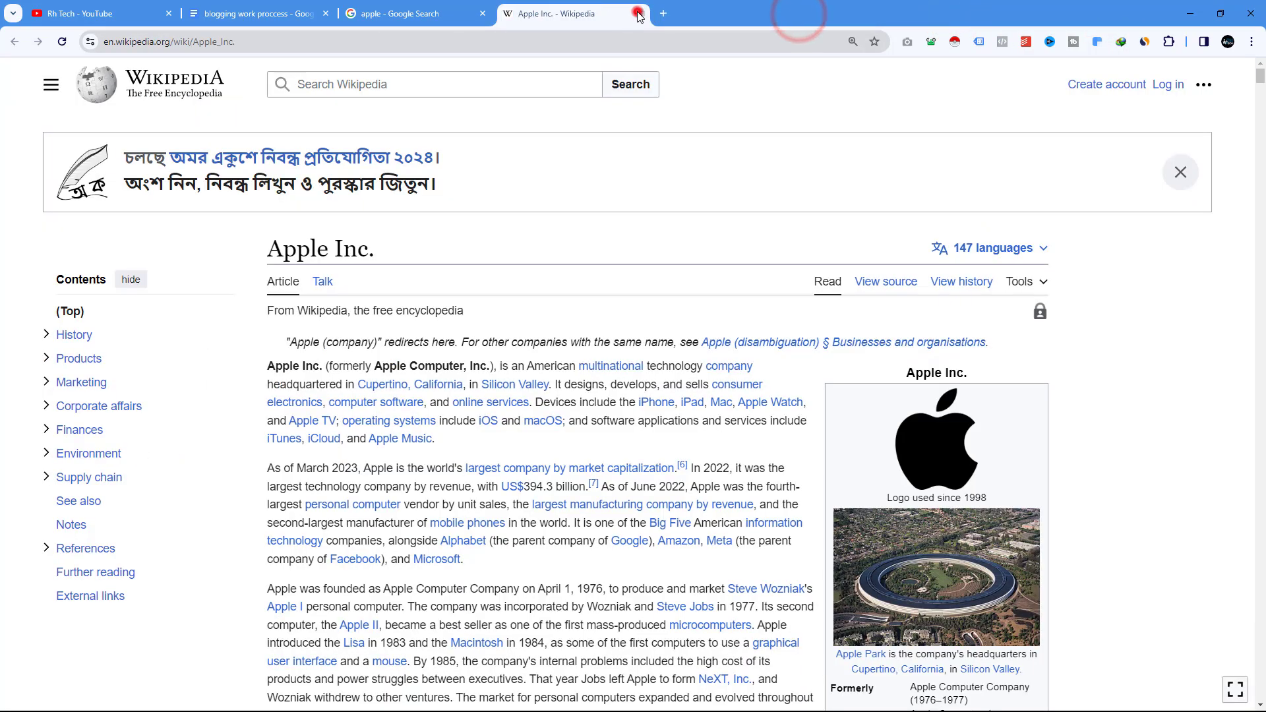
pyautogui.click(639, 14)
pyautogui.click(483, 14)
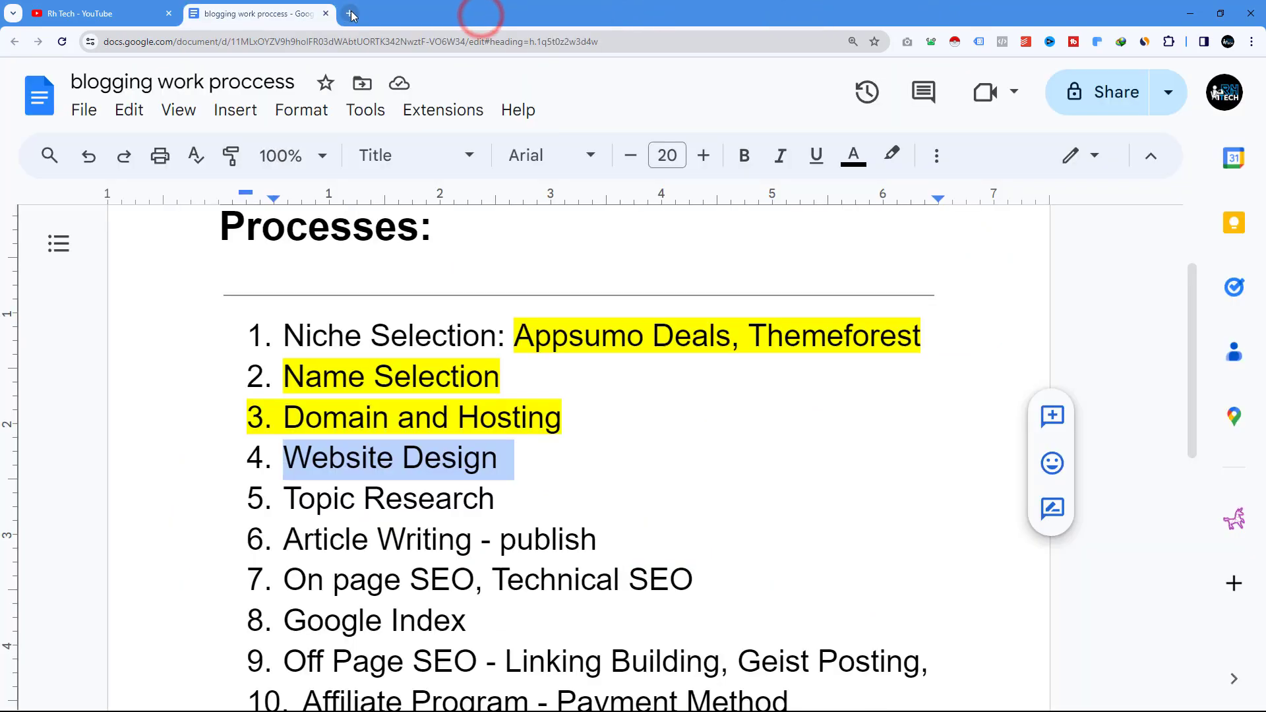
# - Search Google for "logomaker.the hoth.com" in a new tab and open The HOTH's Free Logo Creator at logomaker.thehoth.com
pyautogui.click(350, 13)
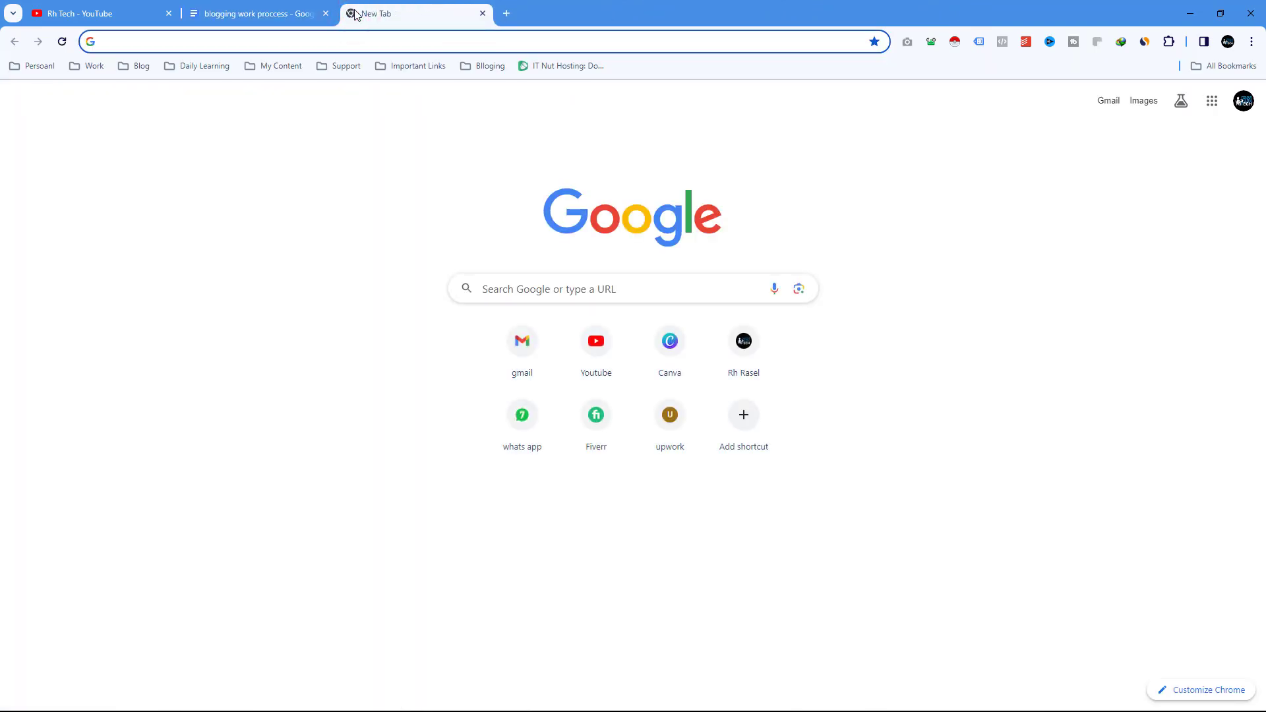
pyautogui.write('log')
pyautogui.press('Return')
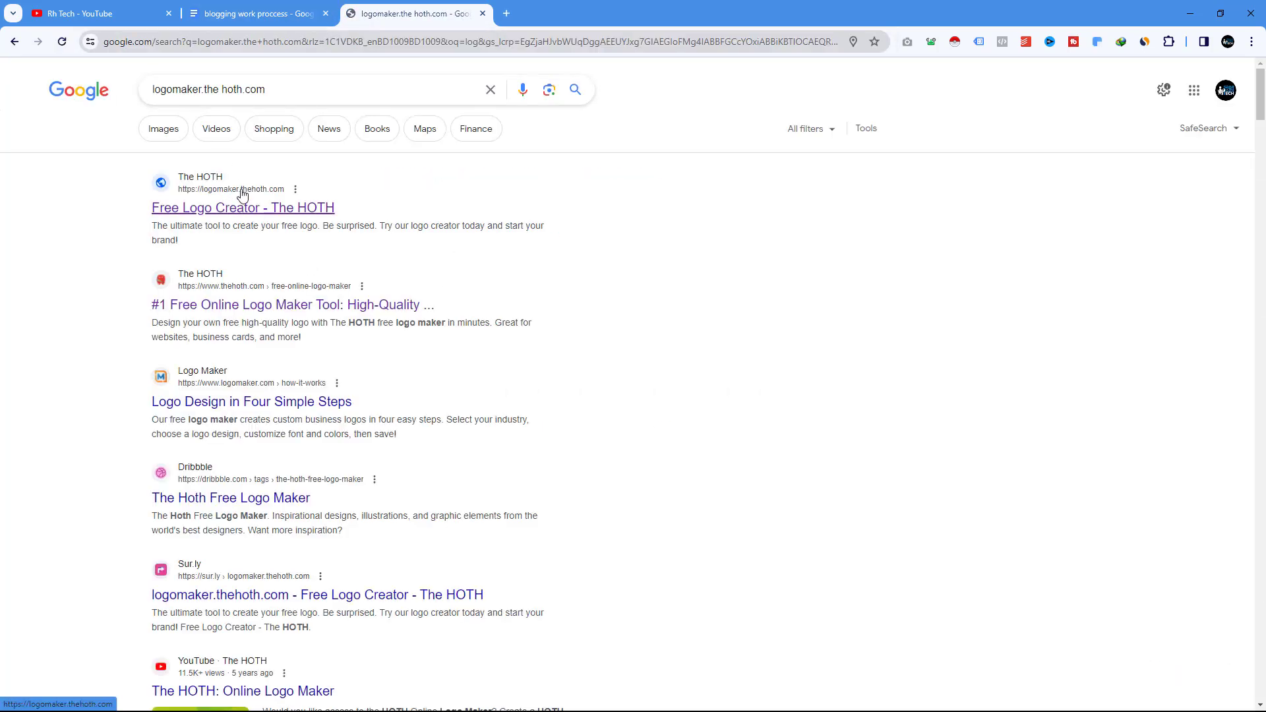
pyautogui.click(241, 189)
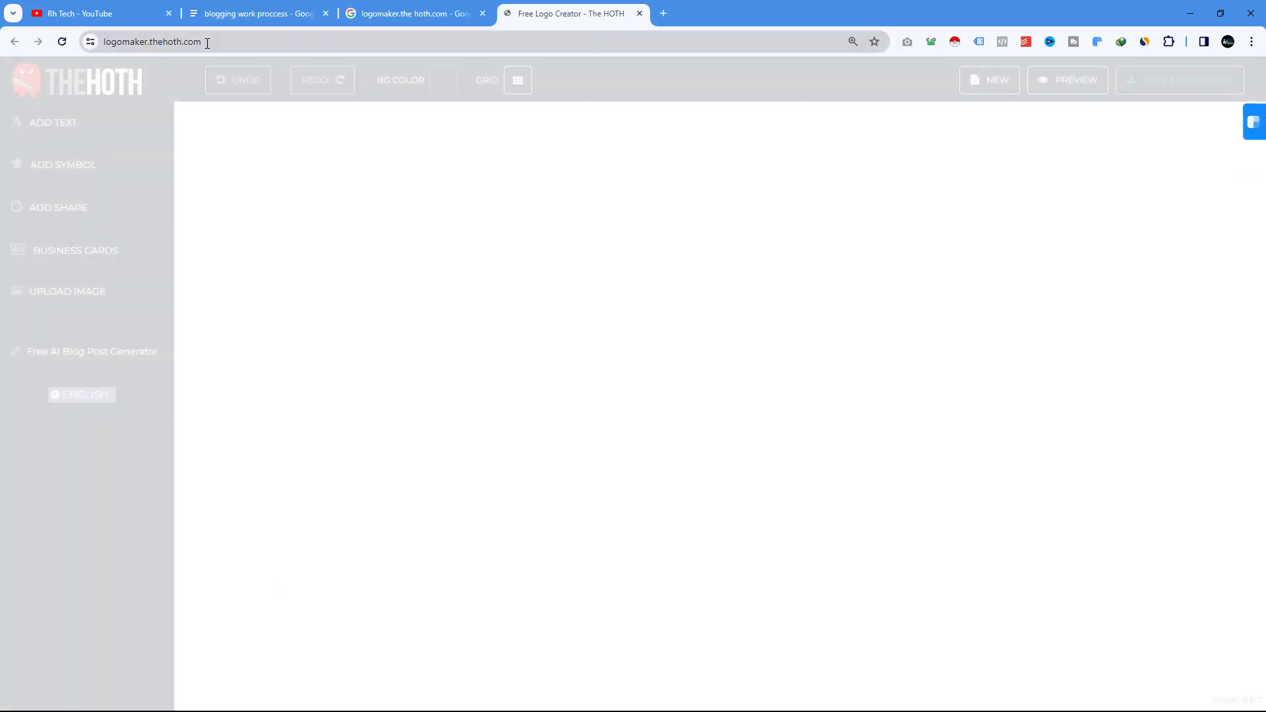
pyautogui.click(211, 42)
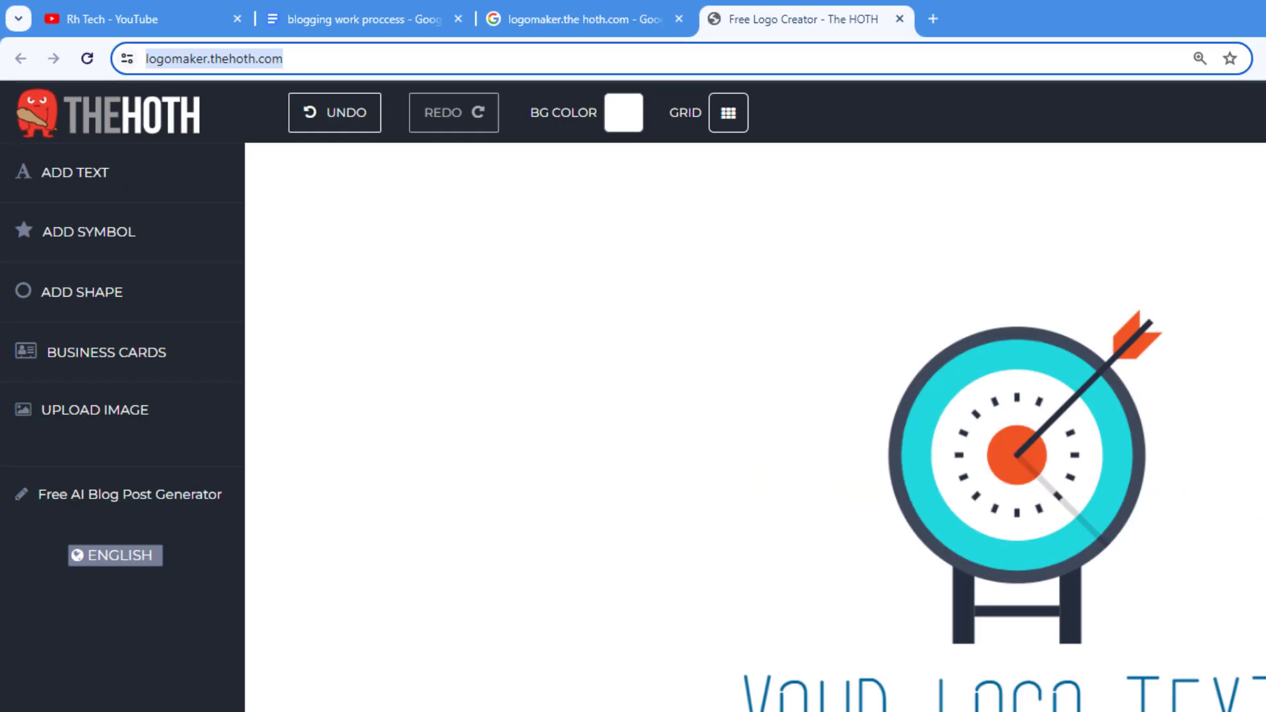
# - Delete the default target symbol and the "Your Logo Text" placeholder from the logo canvas
pyautogui.click(742, 525)
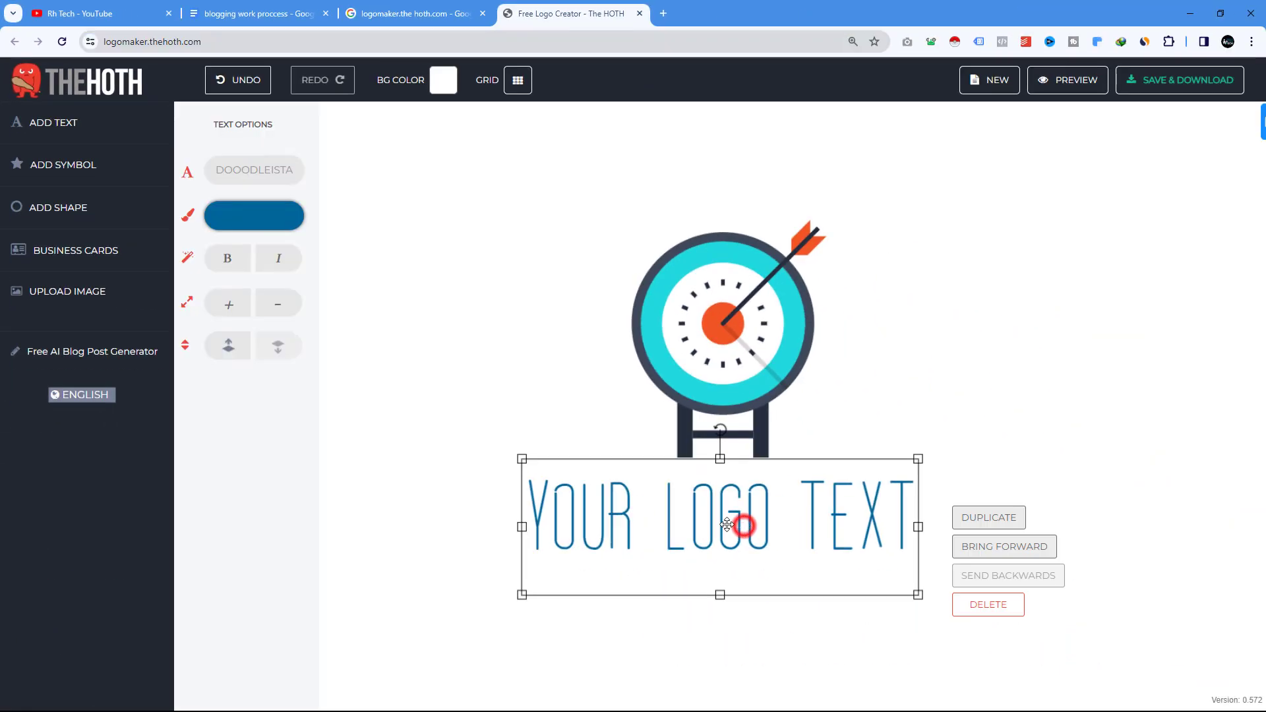
pyautogui.click(716, 313)
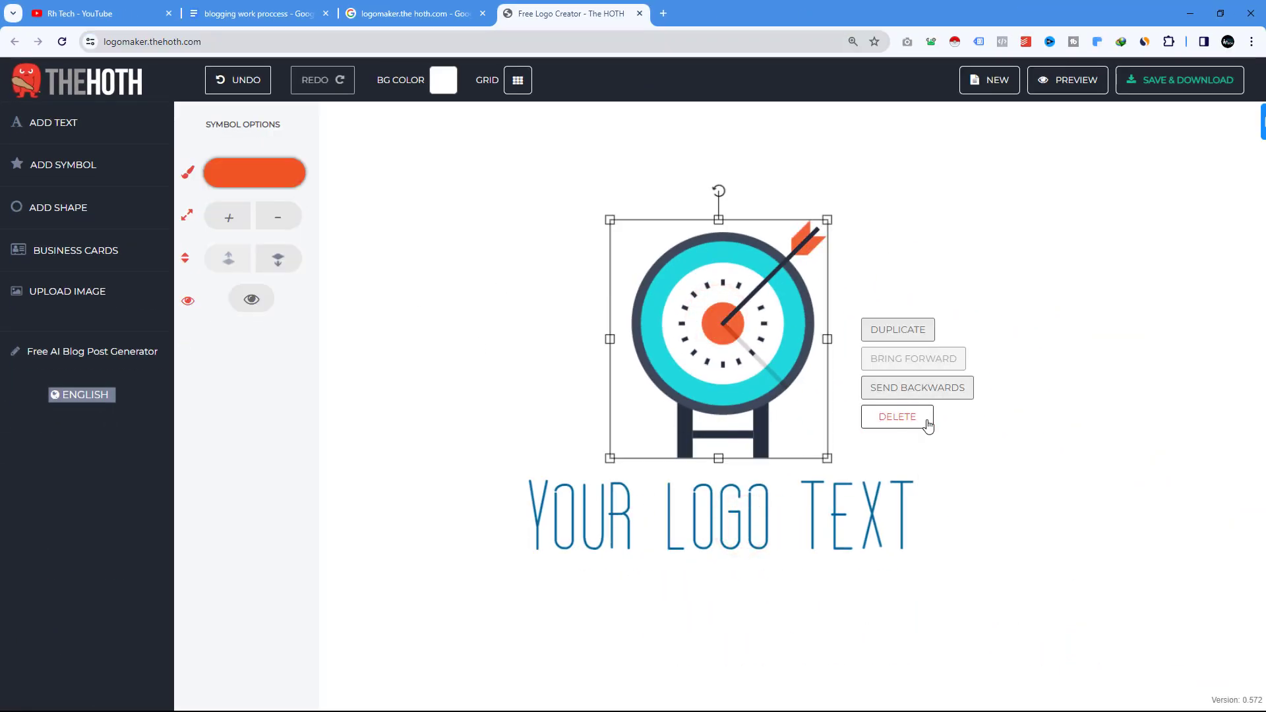
pyautogui.click(903, 419)
pyautogui.click(752, 501)
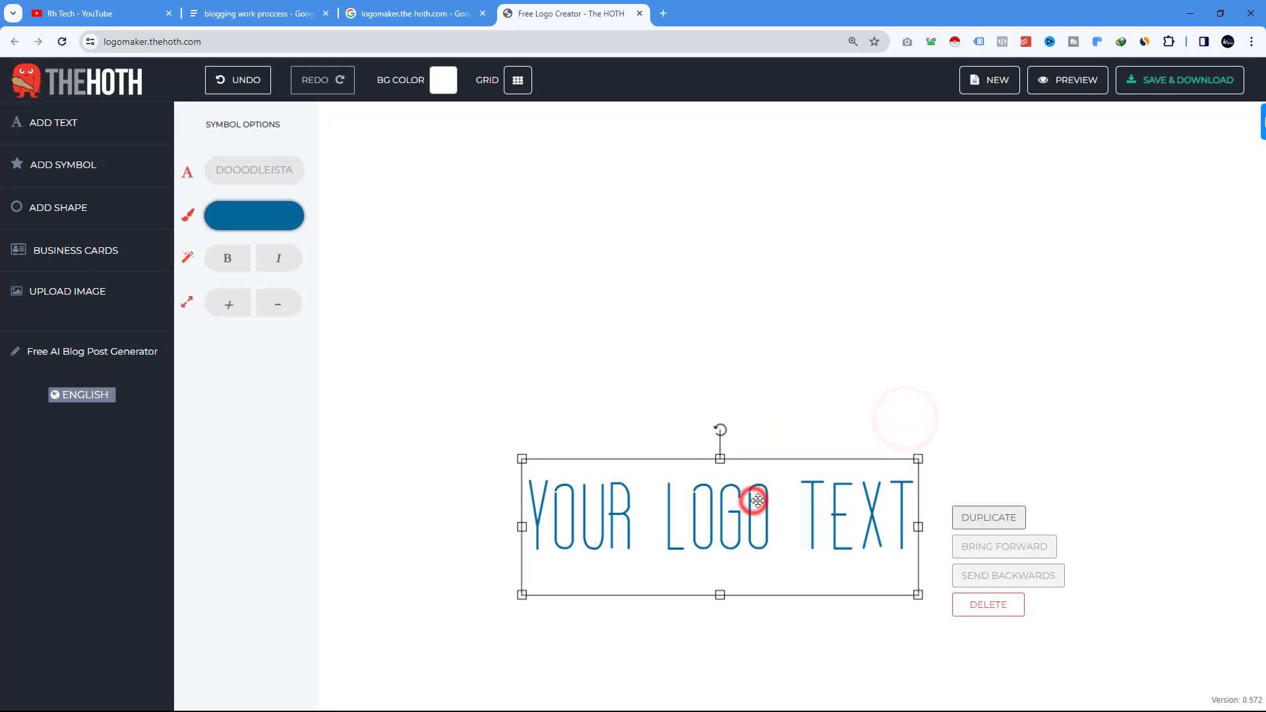
pyautogui.click(1000, 613)
pyautogui.click(521, 354)
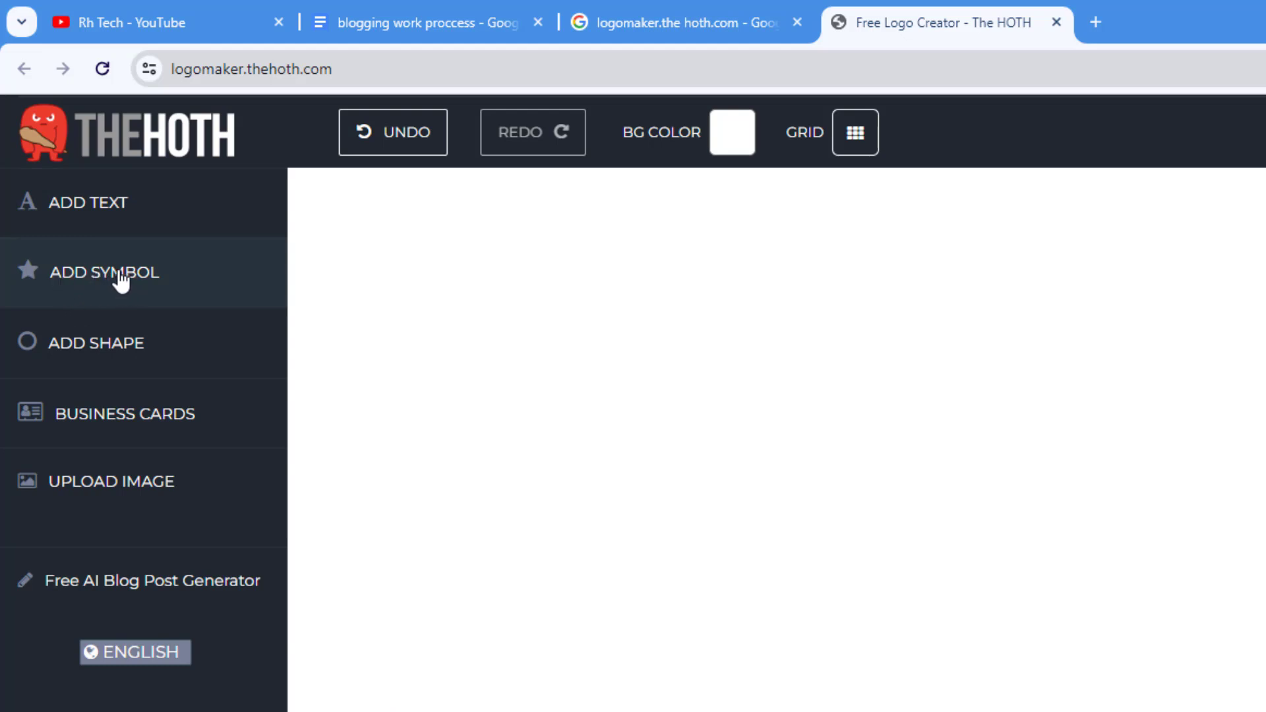
# - Open the symbol library and examine the Most Popular symbols and the full list of categories
pyautogui.click(121, 281)
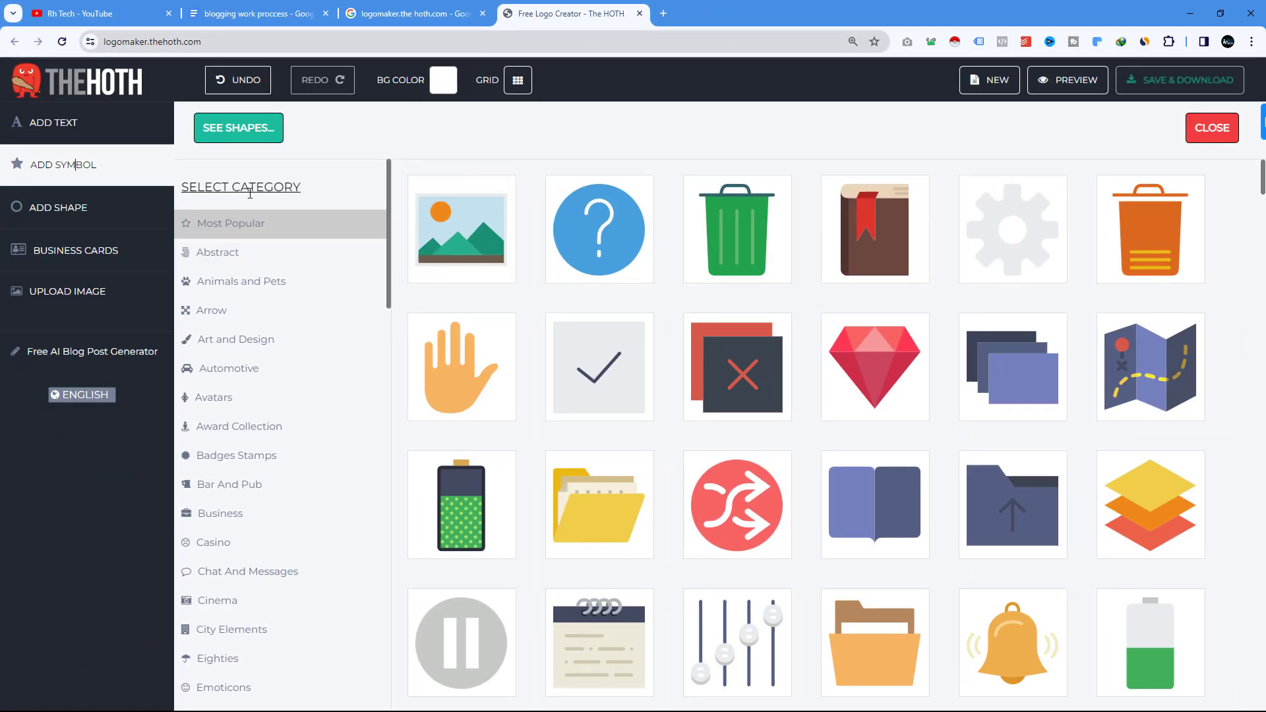
pyautogui.scroll(-12, 608, 396)
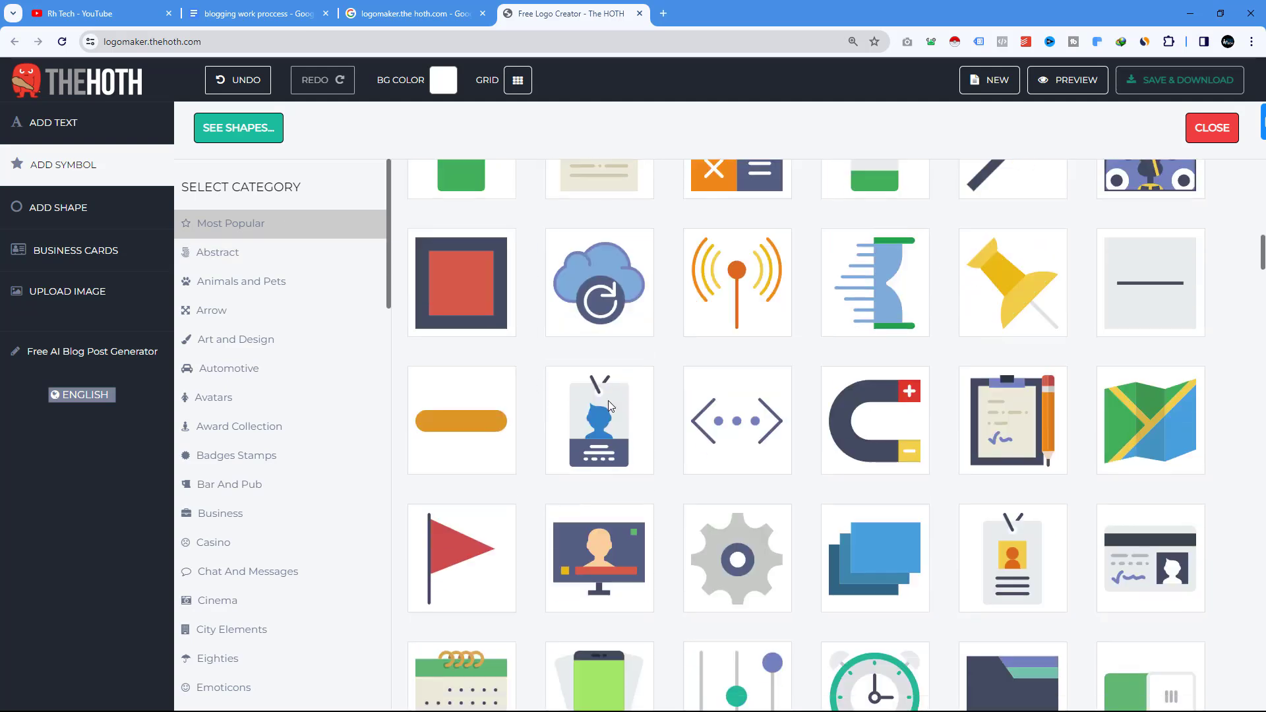
pyautogui.scroll(-4, 732, 356)
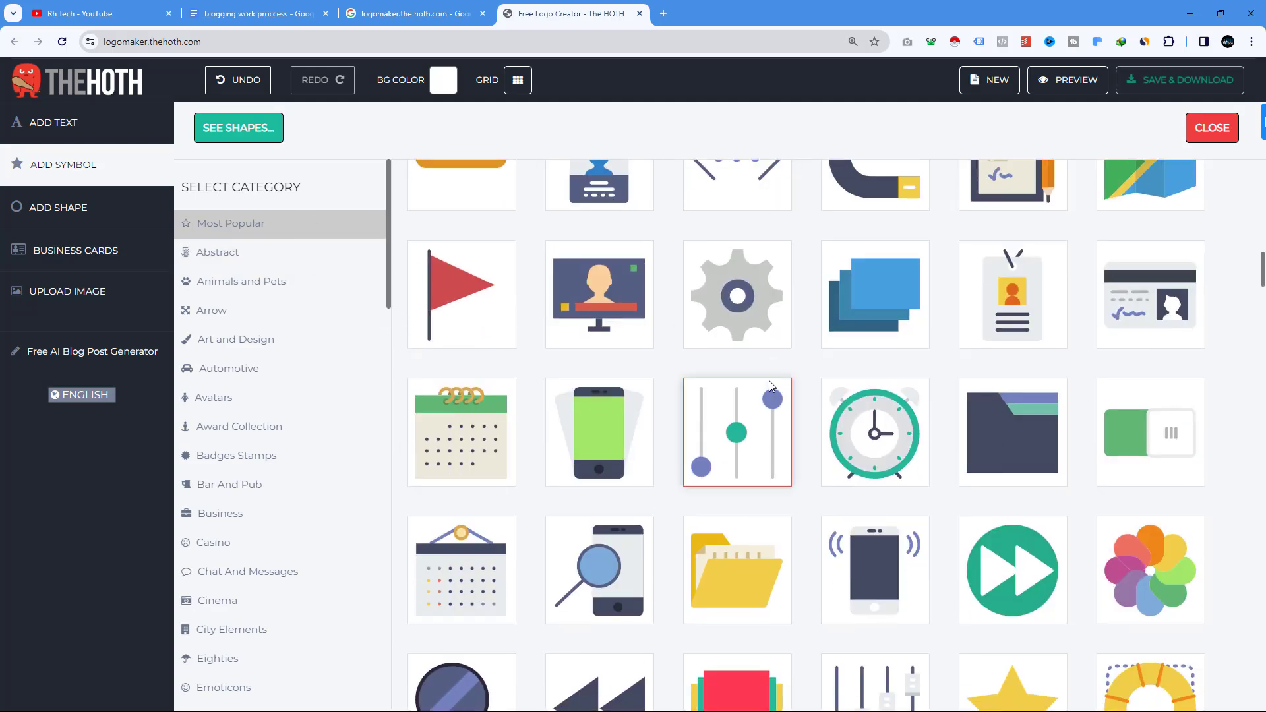
pyautogui.scroll(-9, 800, 474)
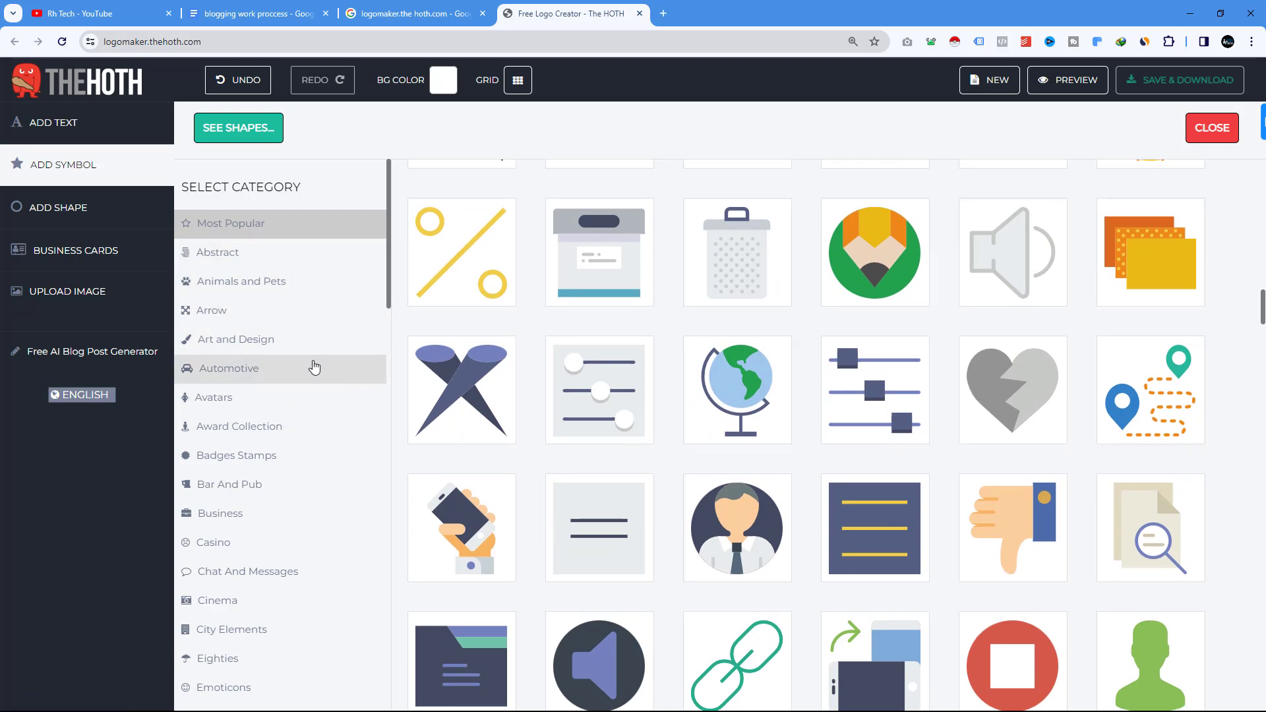
pyautogui.scroll(-5, 303, 353)
pyautogui.scroll(4, 254, 285)
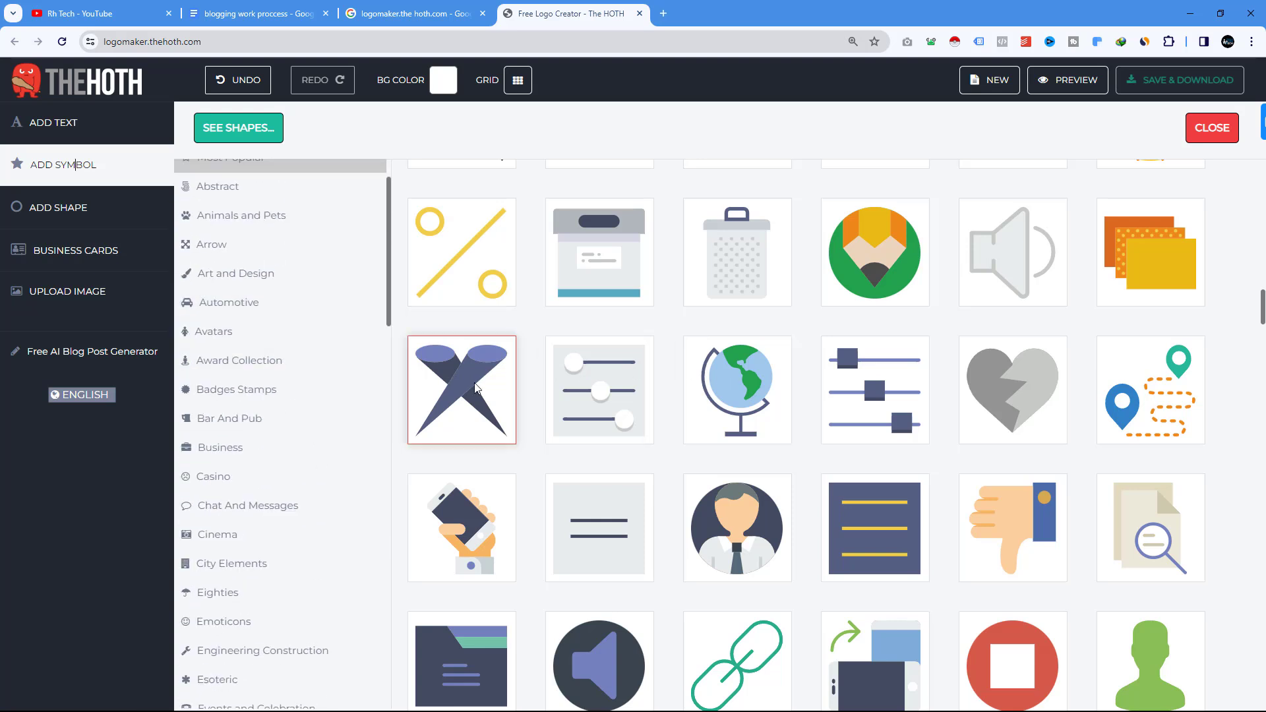
pyautogui.scroll(-4, 314, 445)
pyautogui.scroll(-15, 314, 445)
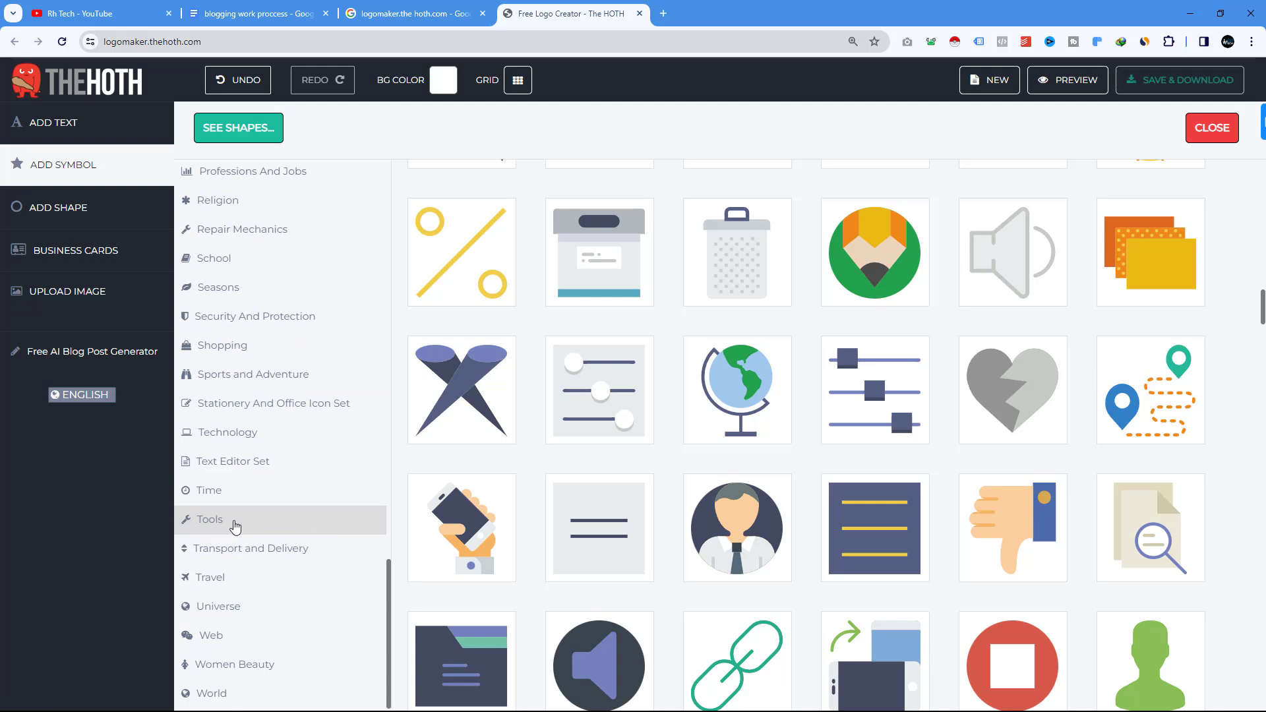
# - Open the Tools category of the symbol library and examine its full set of symbols for a suitable logo icon
pyautogui.click(234, 526)
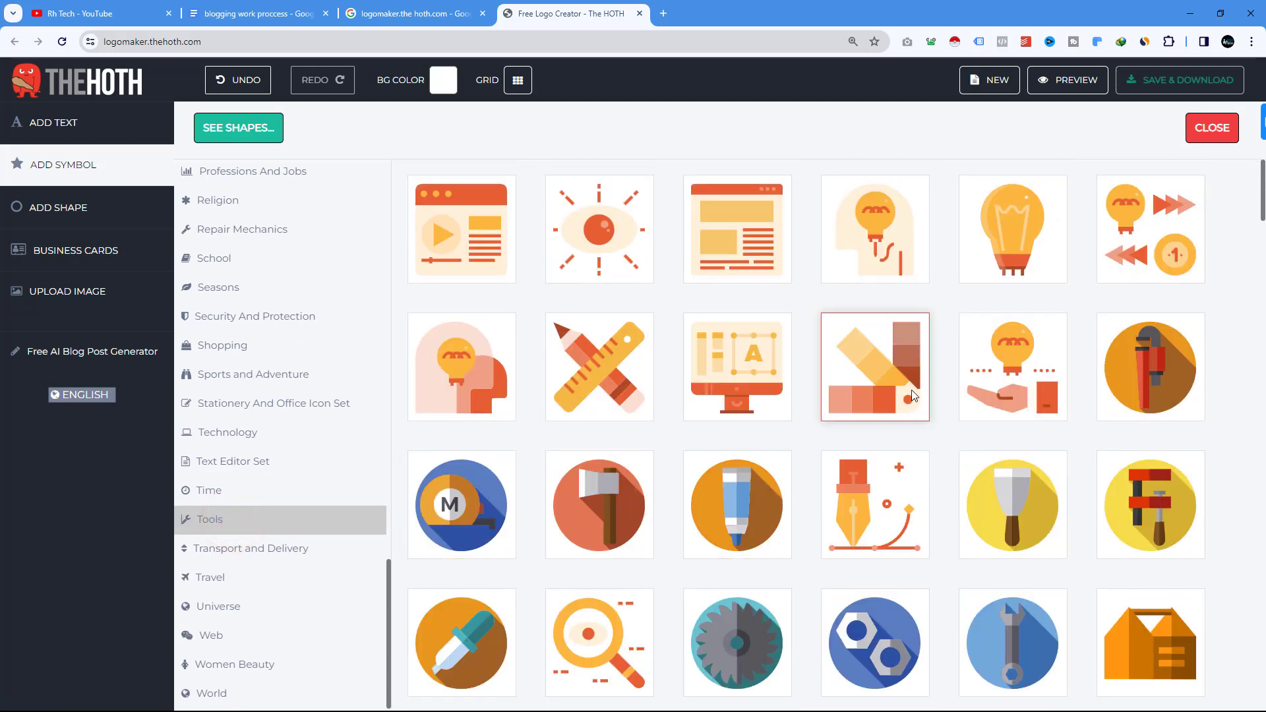
pyautogui.scroll(-2, 911, 394)
pyautogui.scroll(-3, 951, 428)
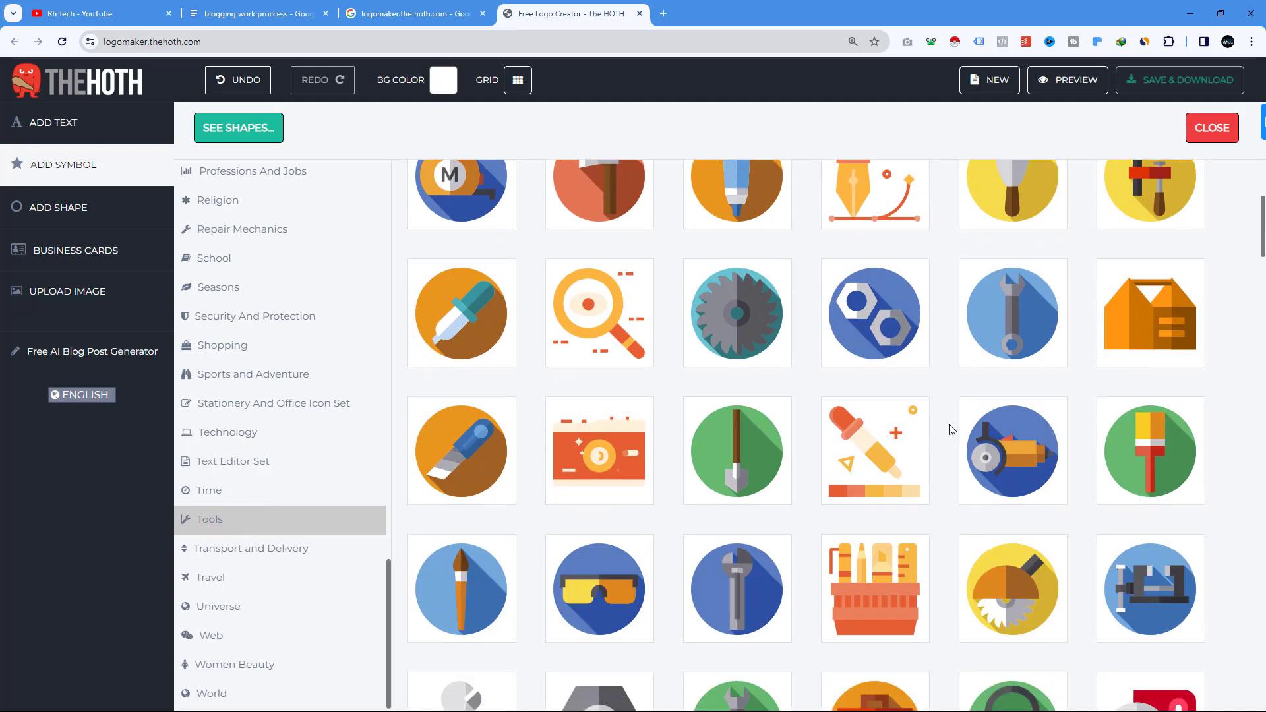
pyautogui.scroll(-4, 951, 429)
pyautogui.scroll(-3, 1025, 410)
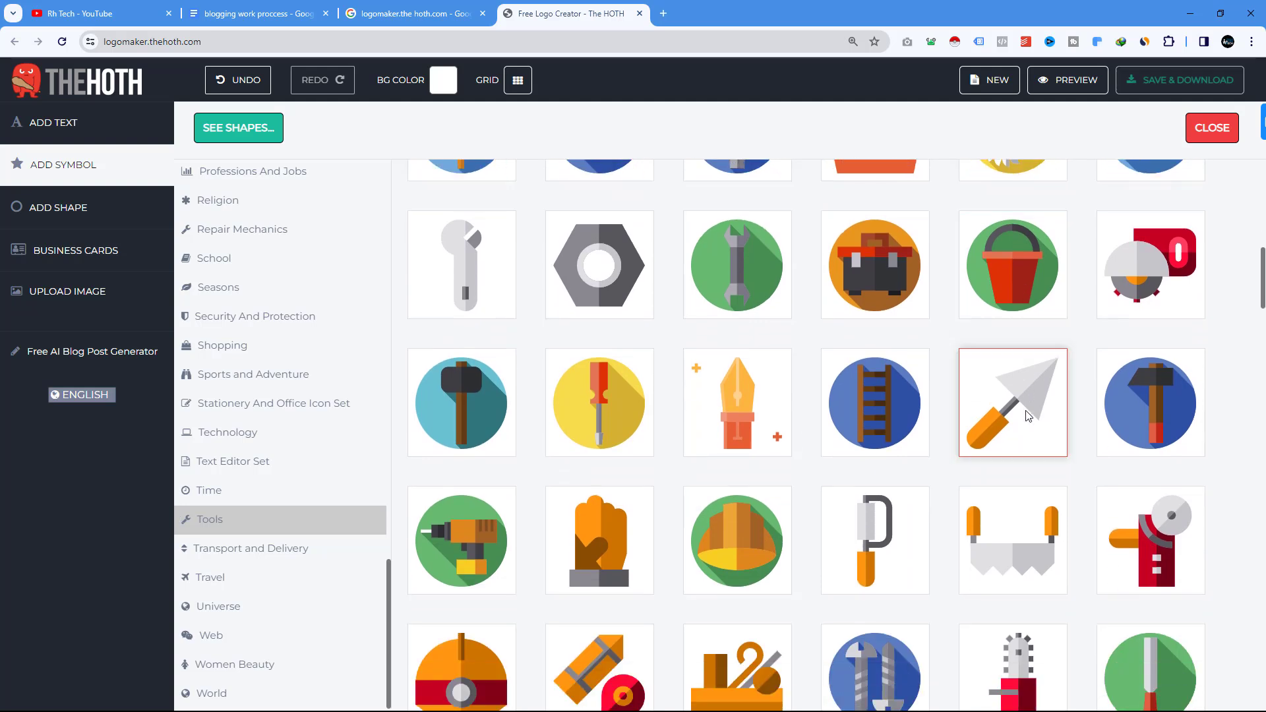
pyautogui.scroll(-5, 1026, 414)
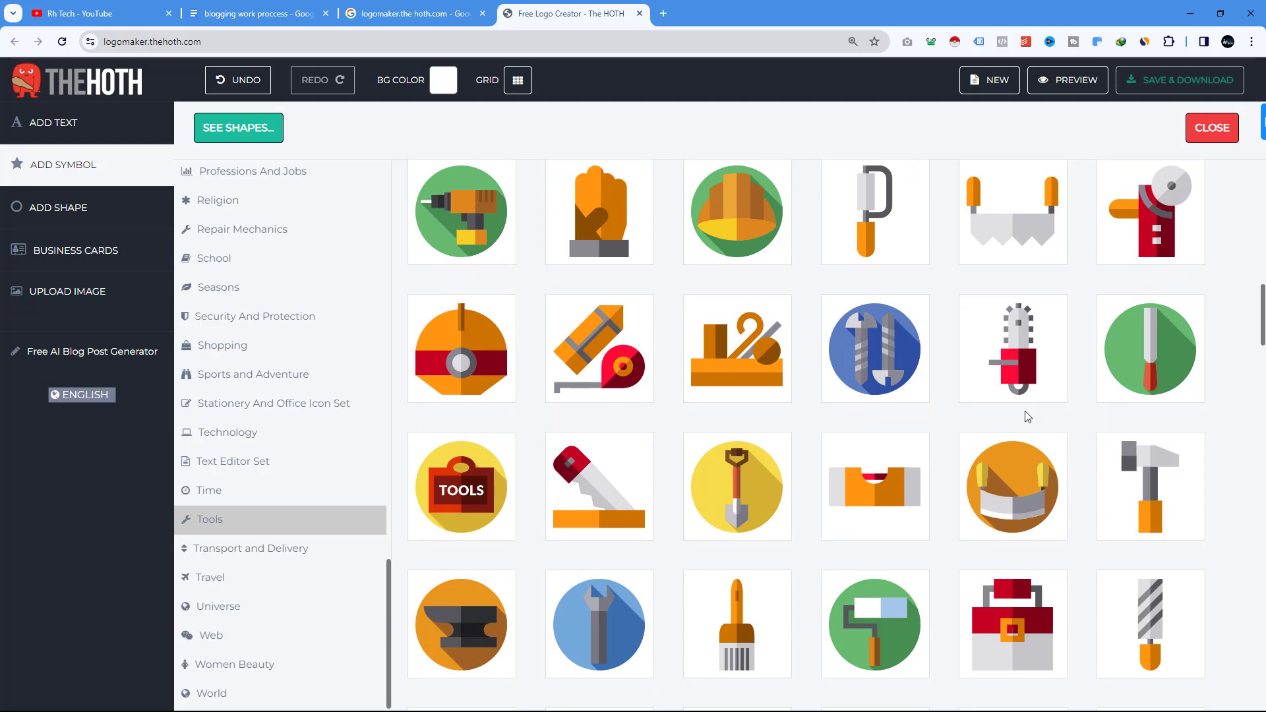
pyautogui.scroll(-4, 1026, 416)
pyautogui.scroll(1, 1025, 415)
pyautogui.scroll(-1, 1025, 417)
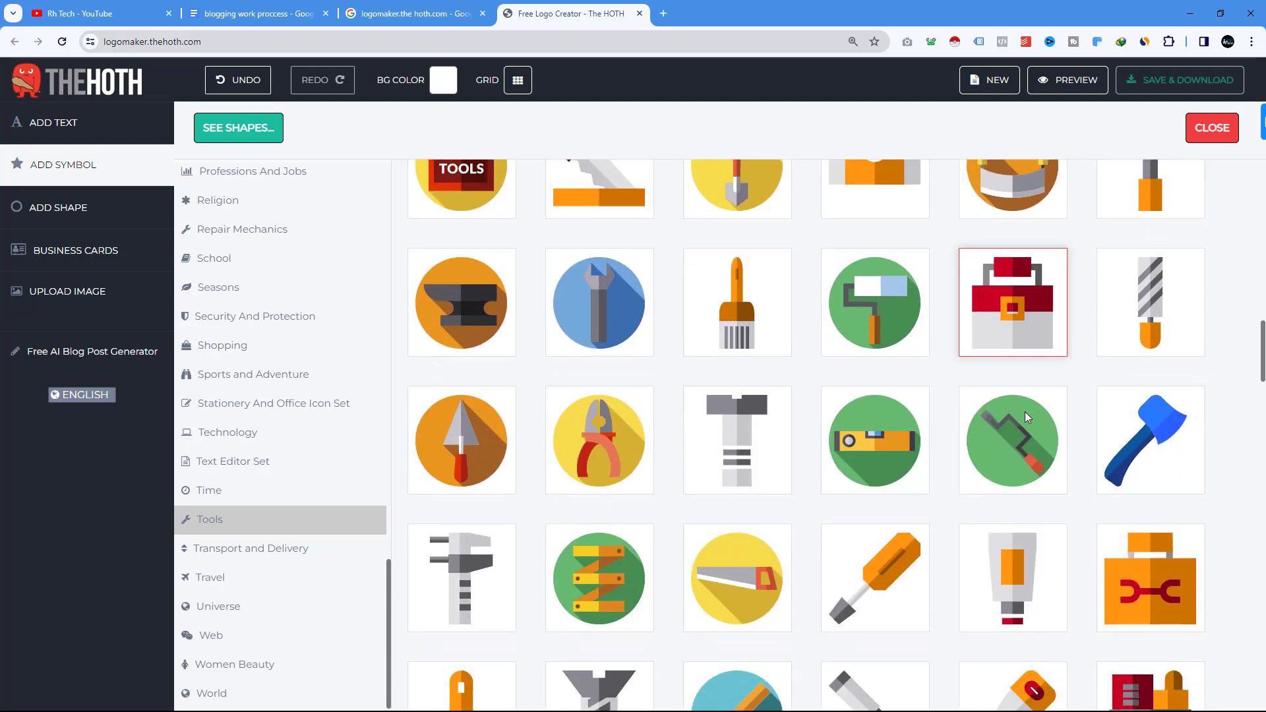
pyautogui.scroll(-3, 1025, 412)
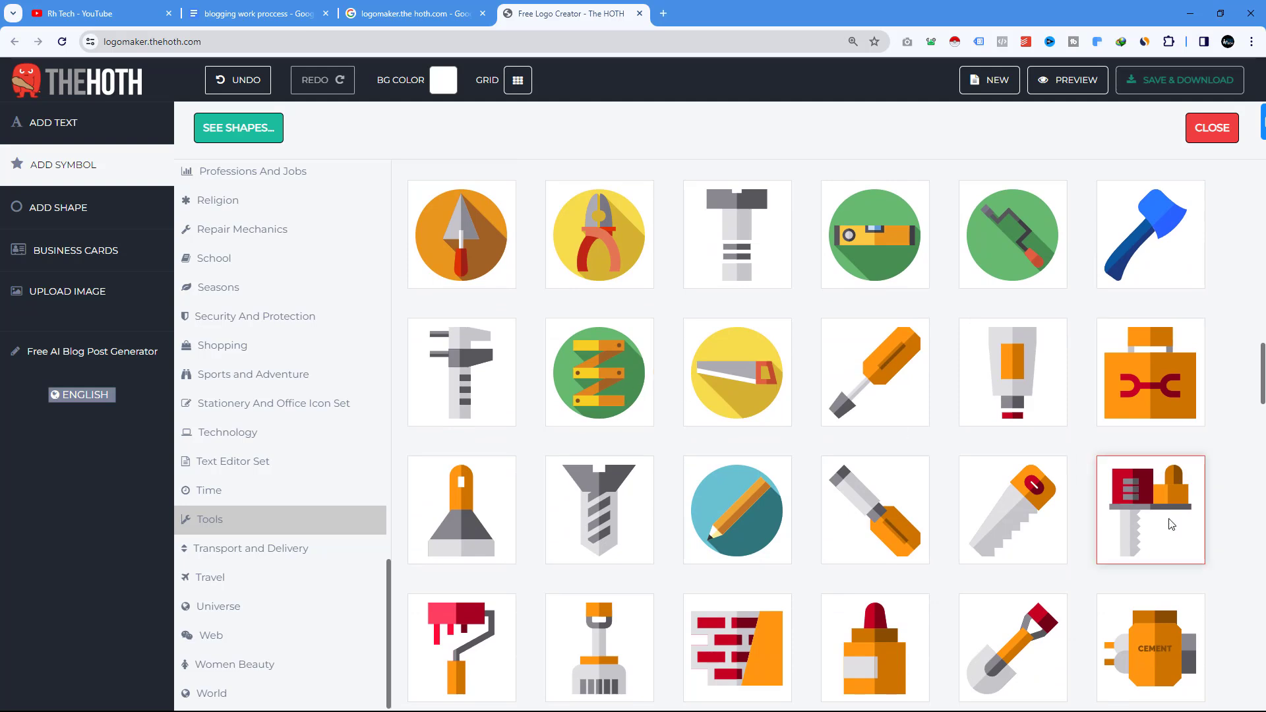
pyautogui.scroll(-4, 1174, 521)
pyautogui.scroll(-1, 589, 511)
pyautogui.scroll(-3, 589, 515)
pyautogui.scroll(-5, 890, 520)
pyautogui.scroll(-11, 758, 518)
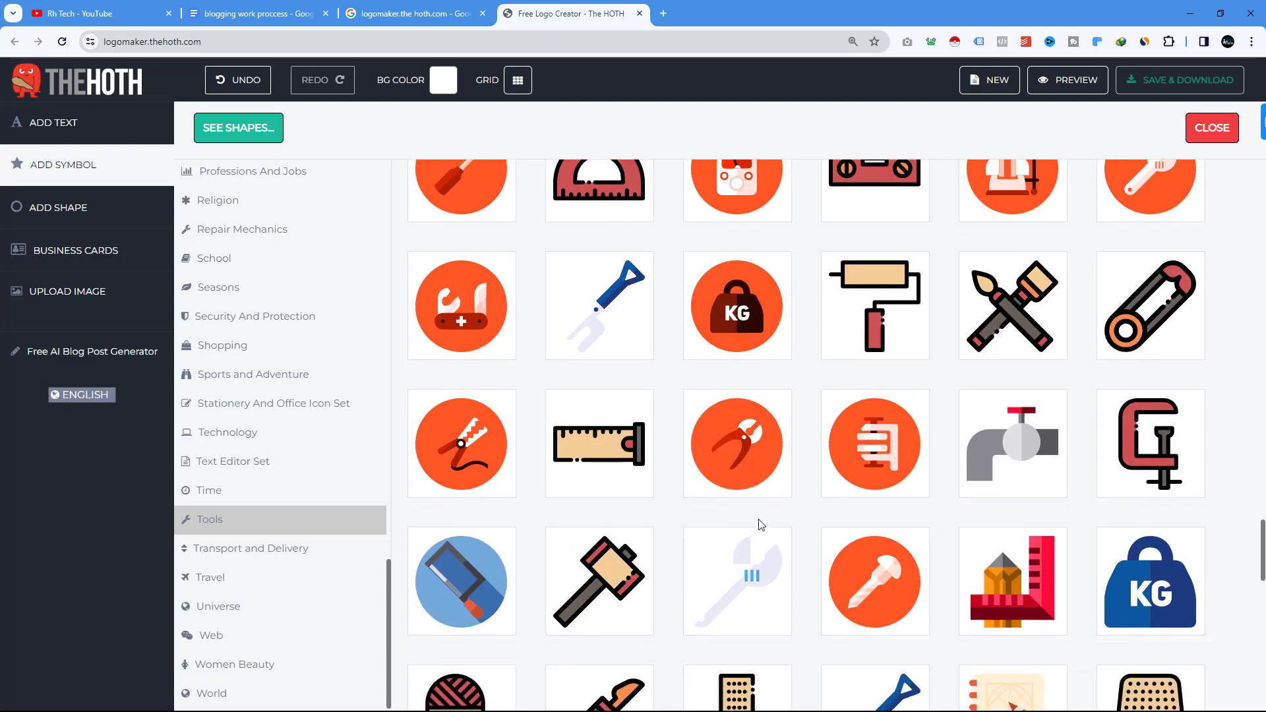
pyautogui.scroll(7, 760, 524)
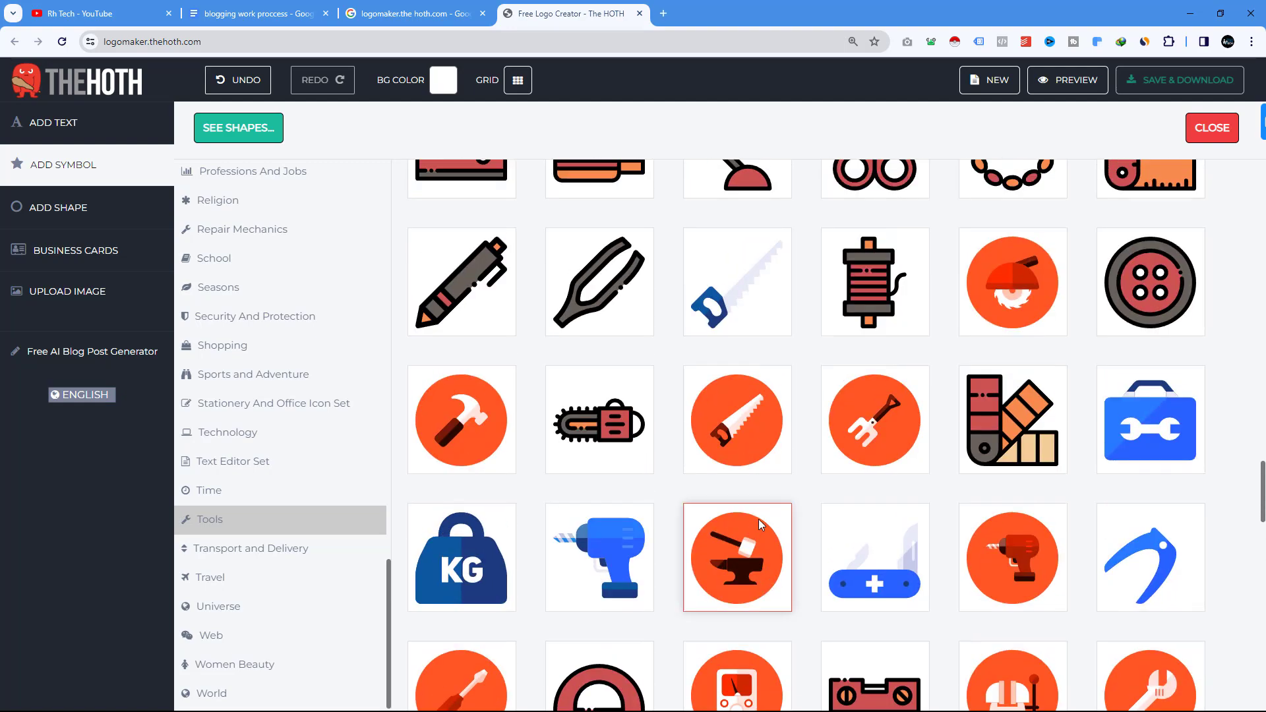
pyautogui.scroll(-15, 759, 524)
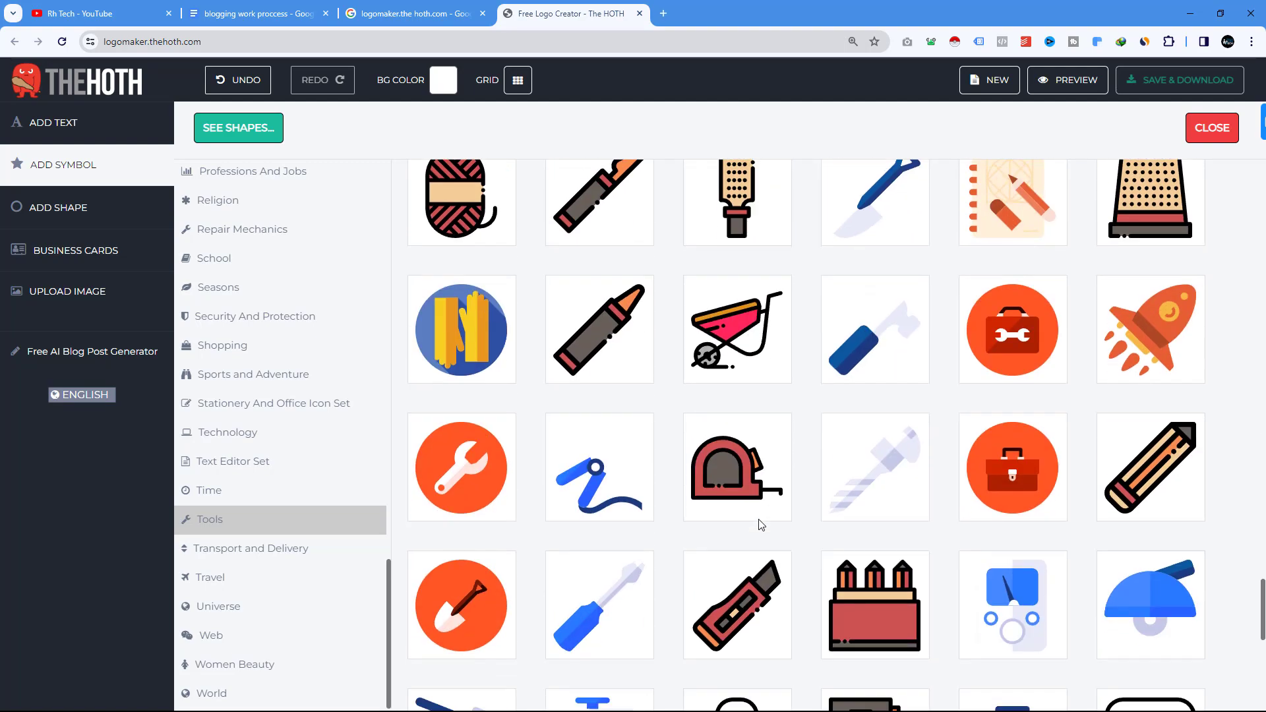
pyautogui.scroll(-4, 767, 520)
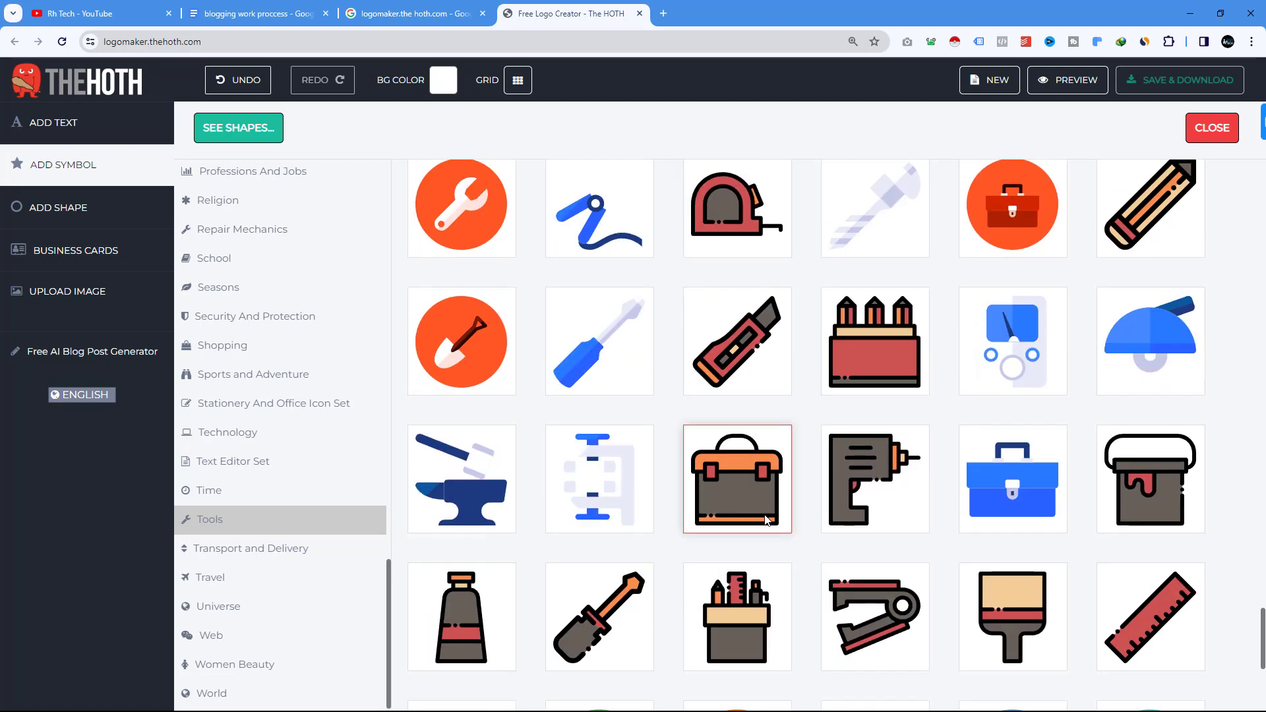
pyautogui.scroll(-4, 765, 519)
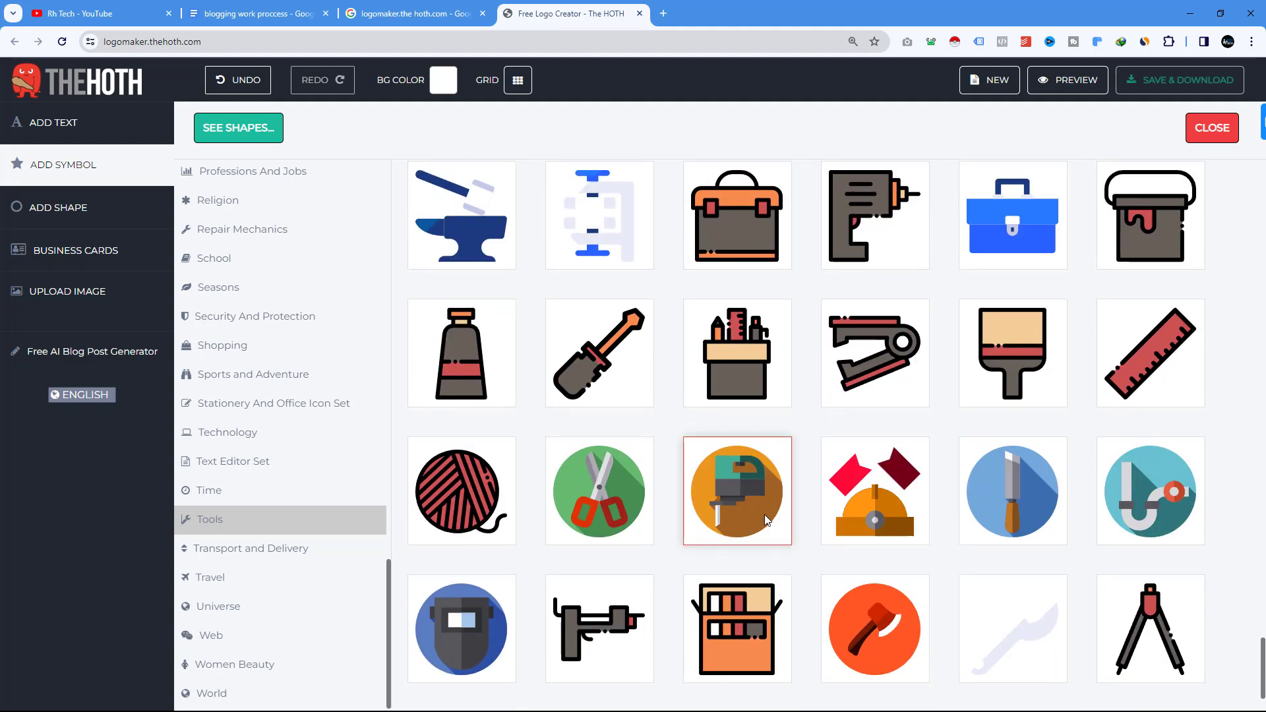
pyautogui.scroll(-2, 765, 519)
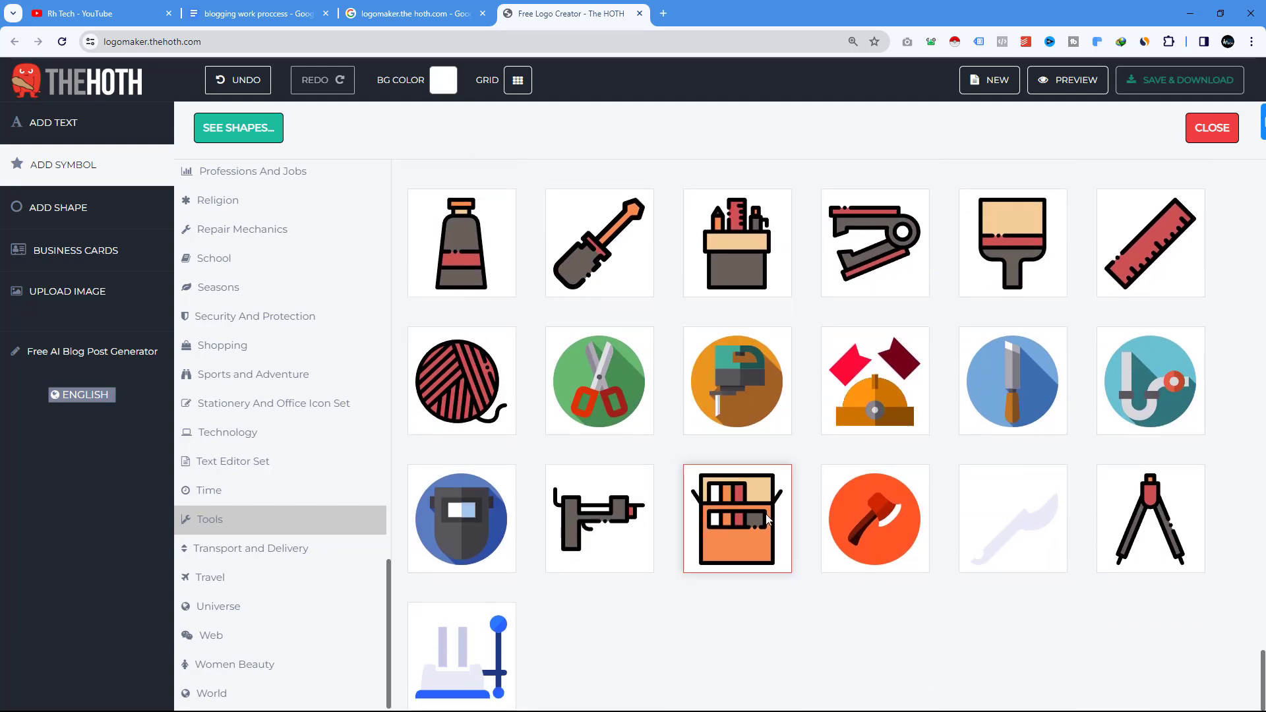
pyautogui.scroll(4, 766, 520)
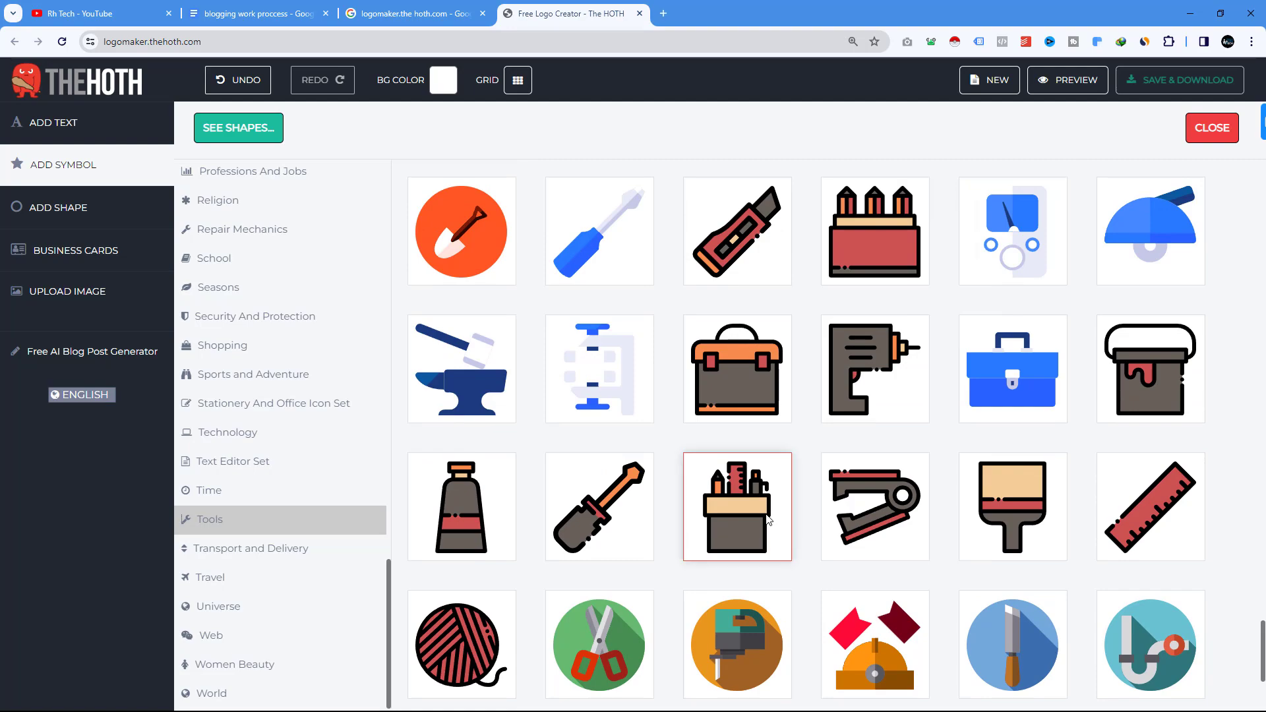
pyautogui.scroll(11, 669, 462)
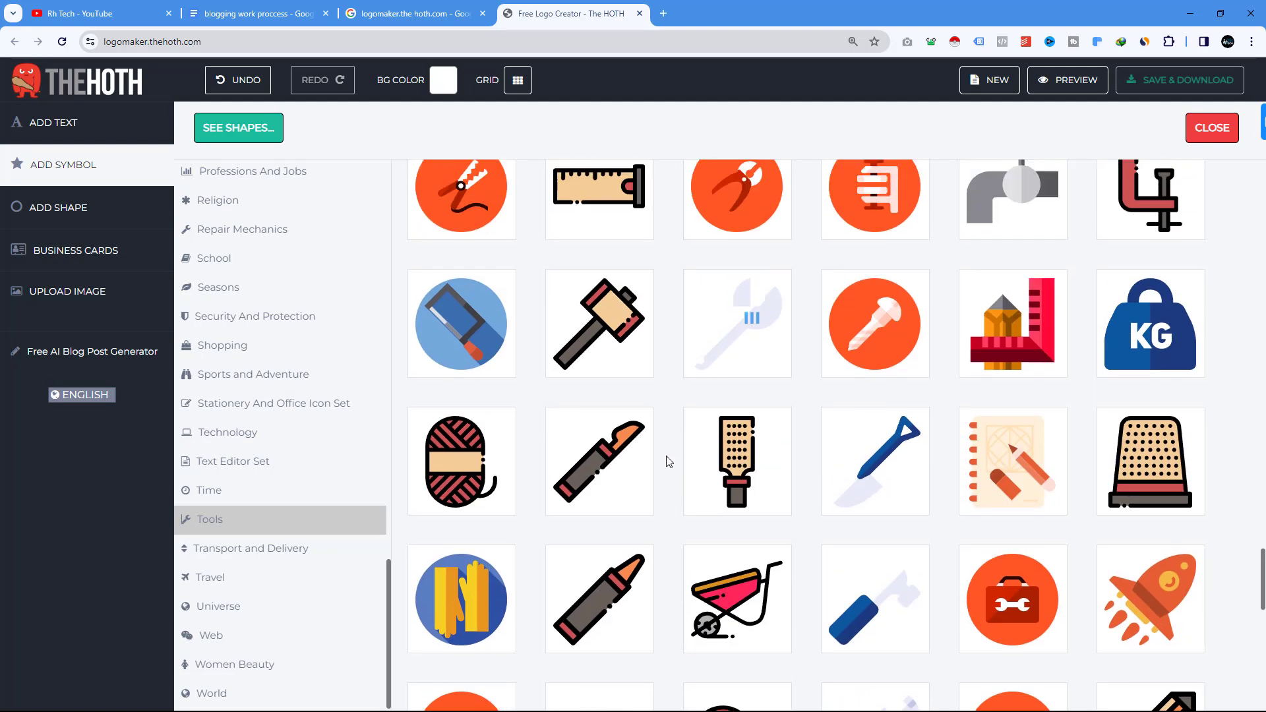
pyautogui.scroll(5, 671, 464)
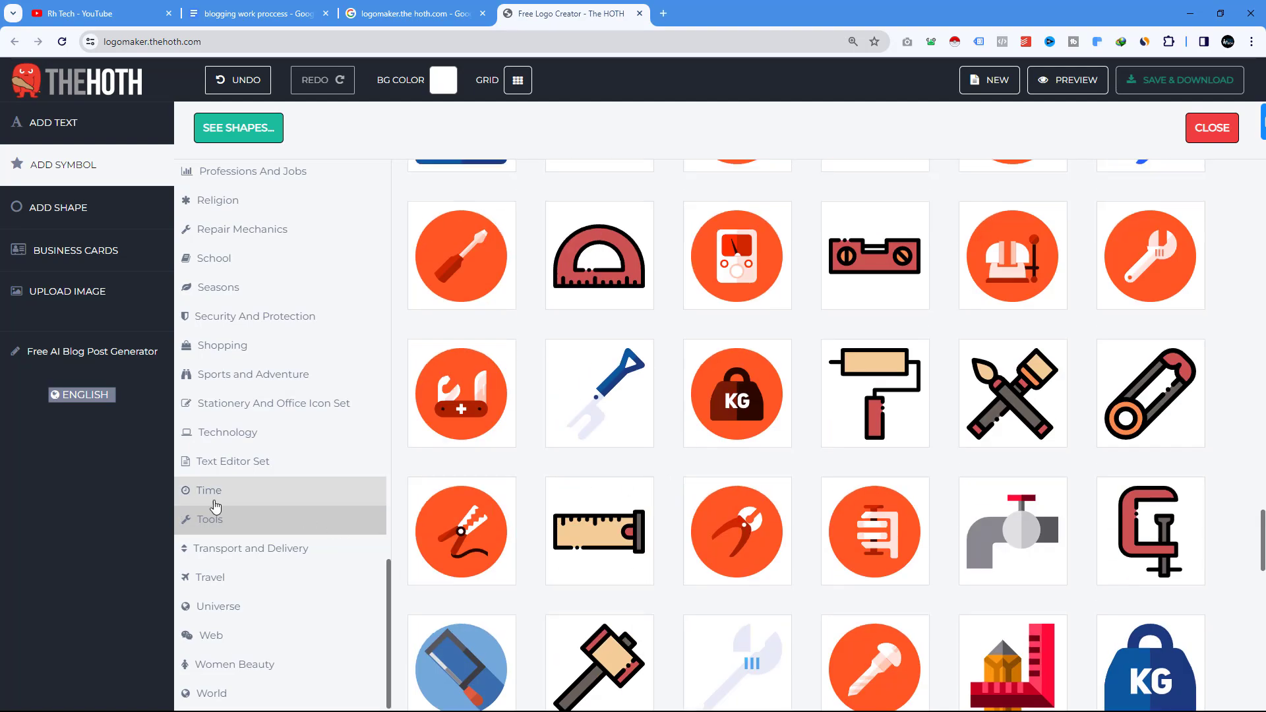
# - Try to add the orange dollar-sign magnifier symbol from the Web category to the empty logo canvas
pyautogui.click(235, 635)
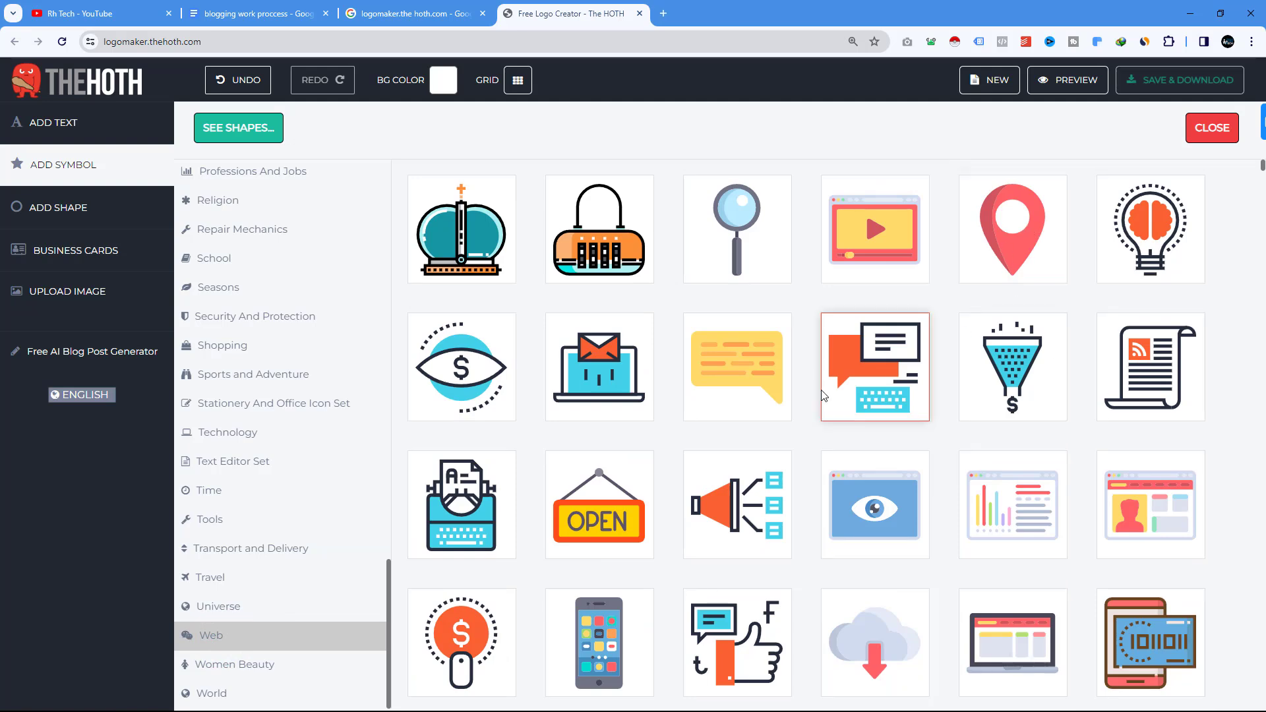
pyautogui.scroll(-3, 711, 478)
pyautogui.scroll(-2, 651, 520)
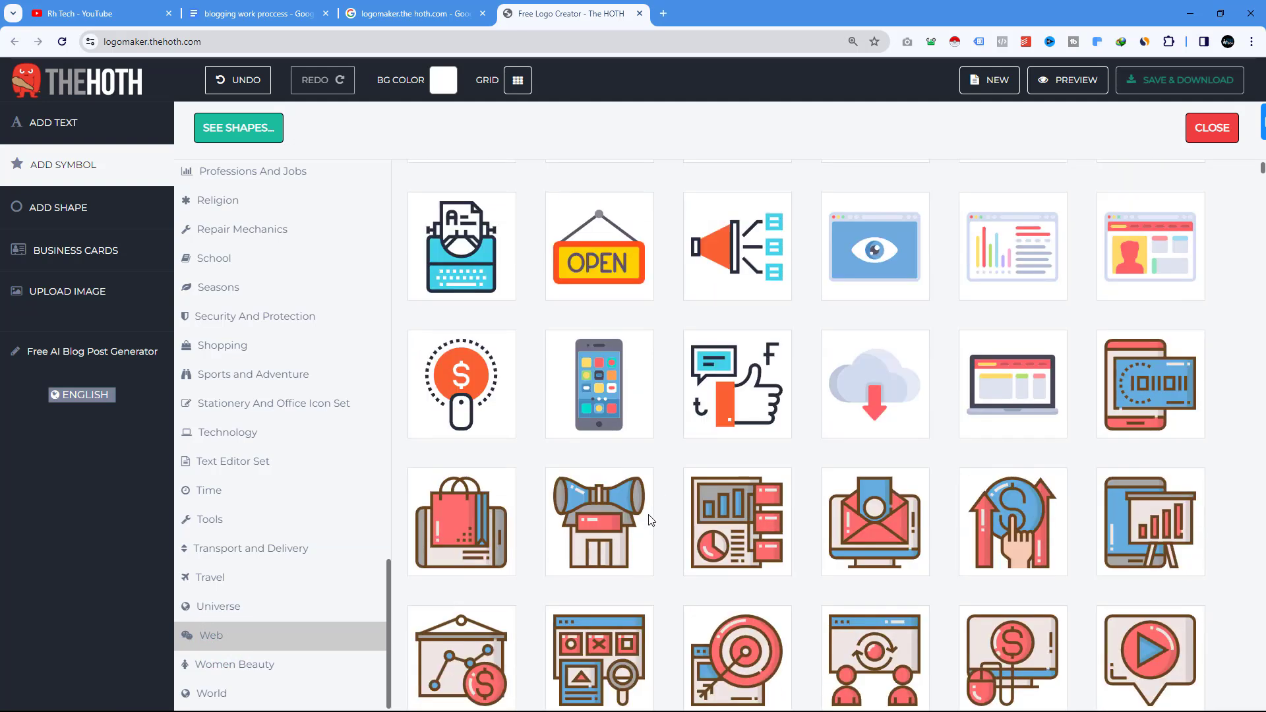
pyautogui.scroll(-2, 1105, 470)
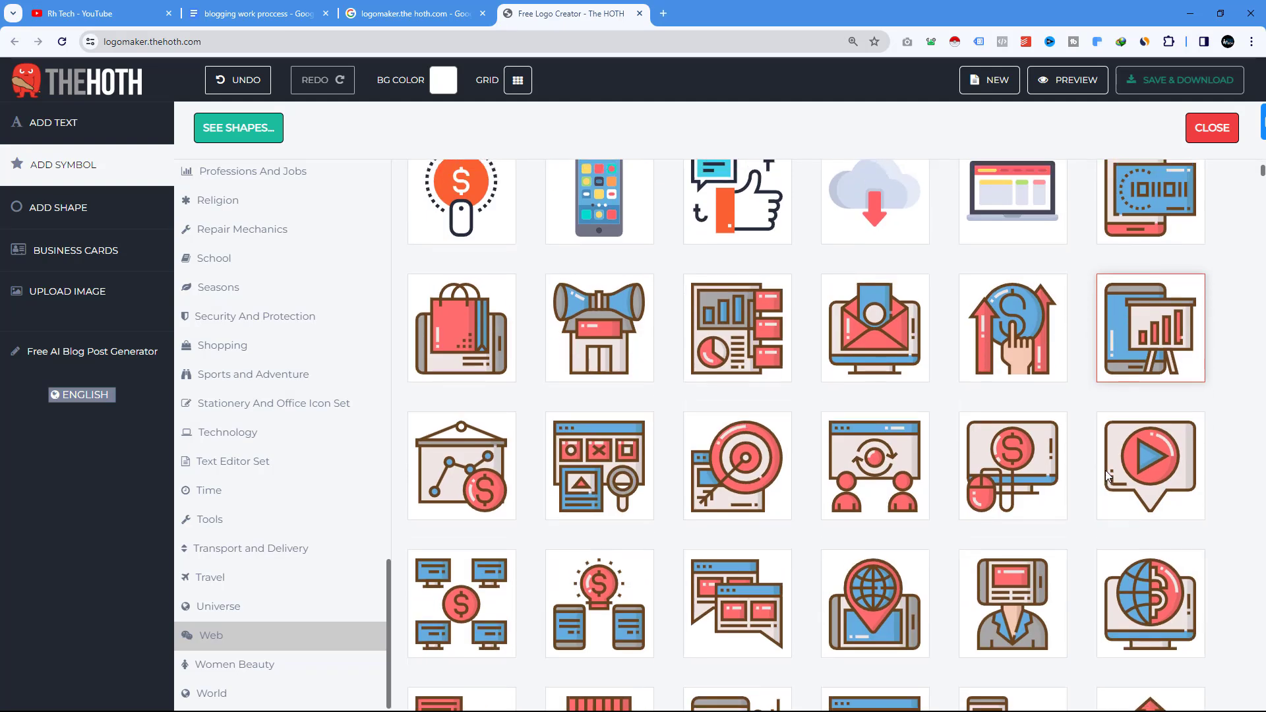
pyautogui.scroll(3, 522, 418)
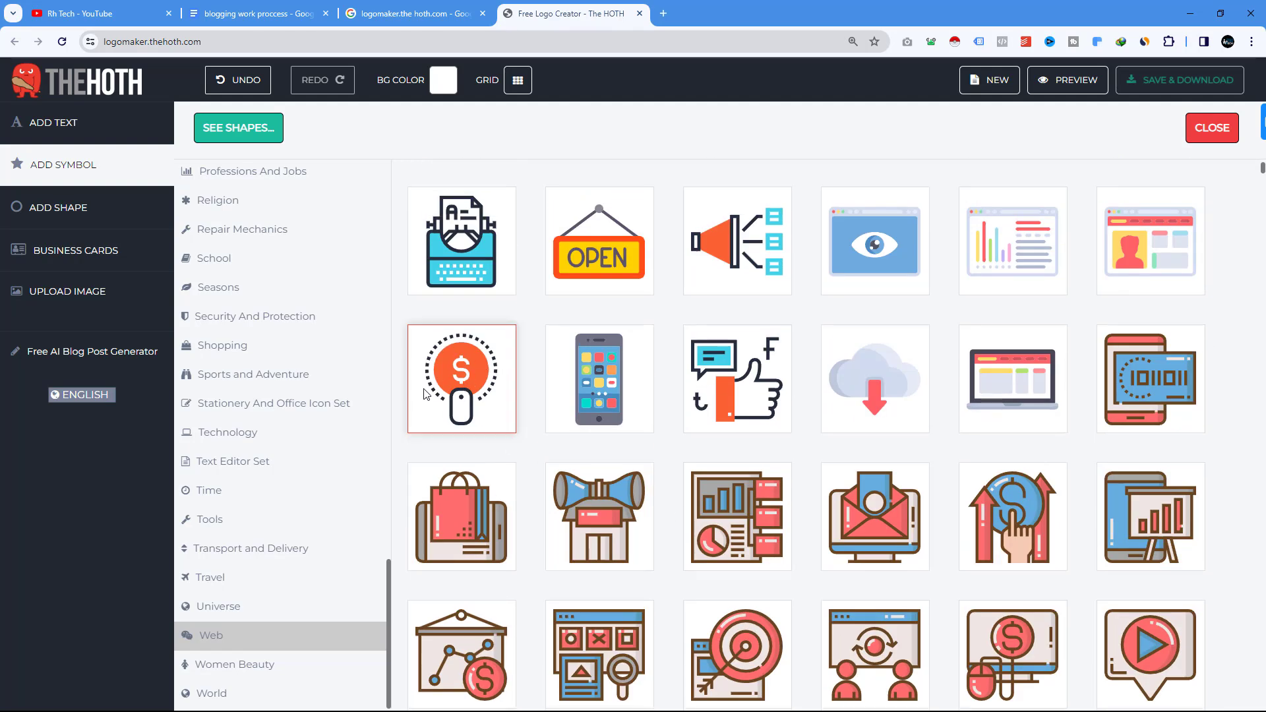
pyautogui.click(466, 374)
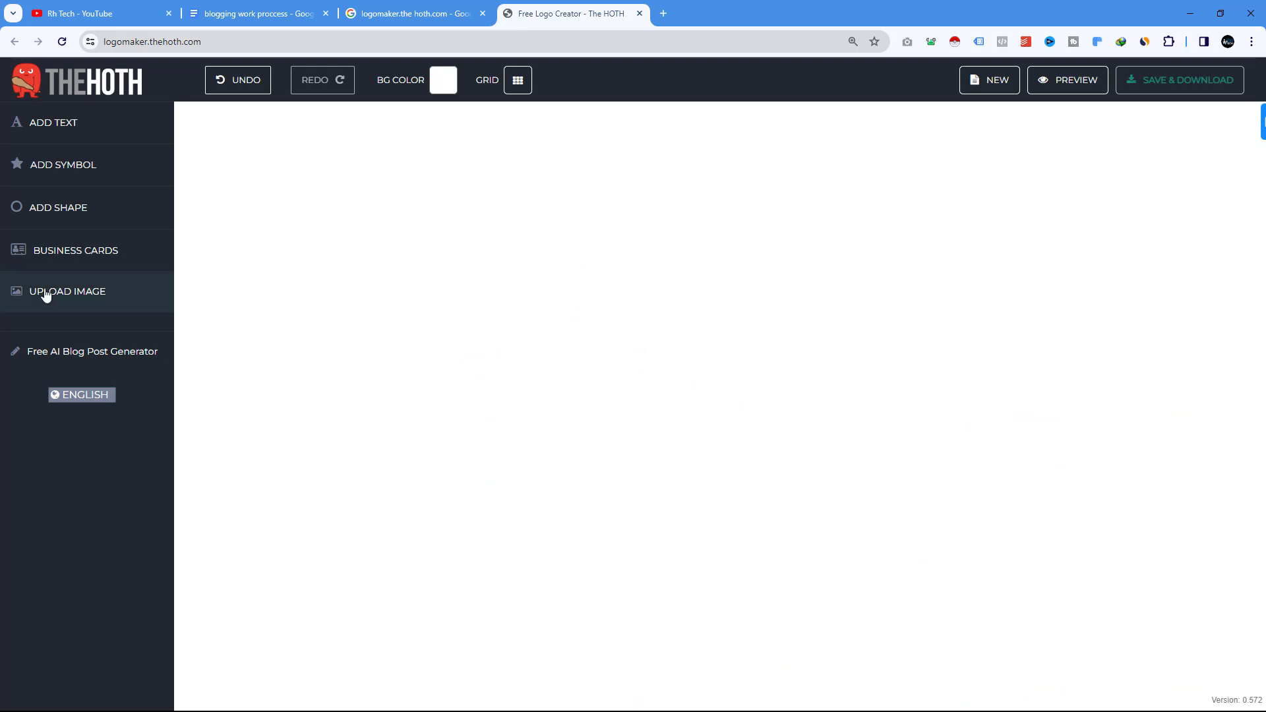
pyautogui.click(78, 172)
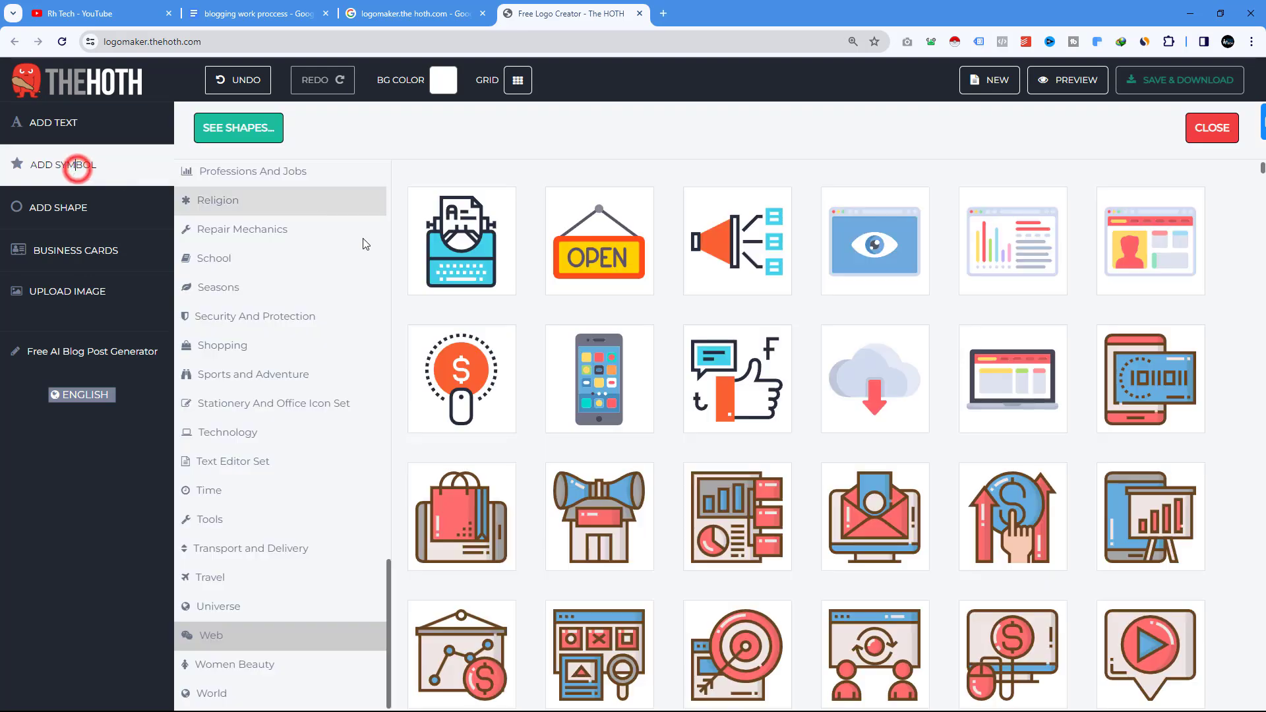
pyautogui.click(446, 374)
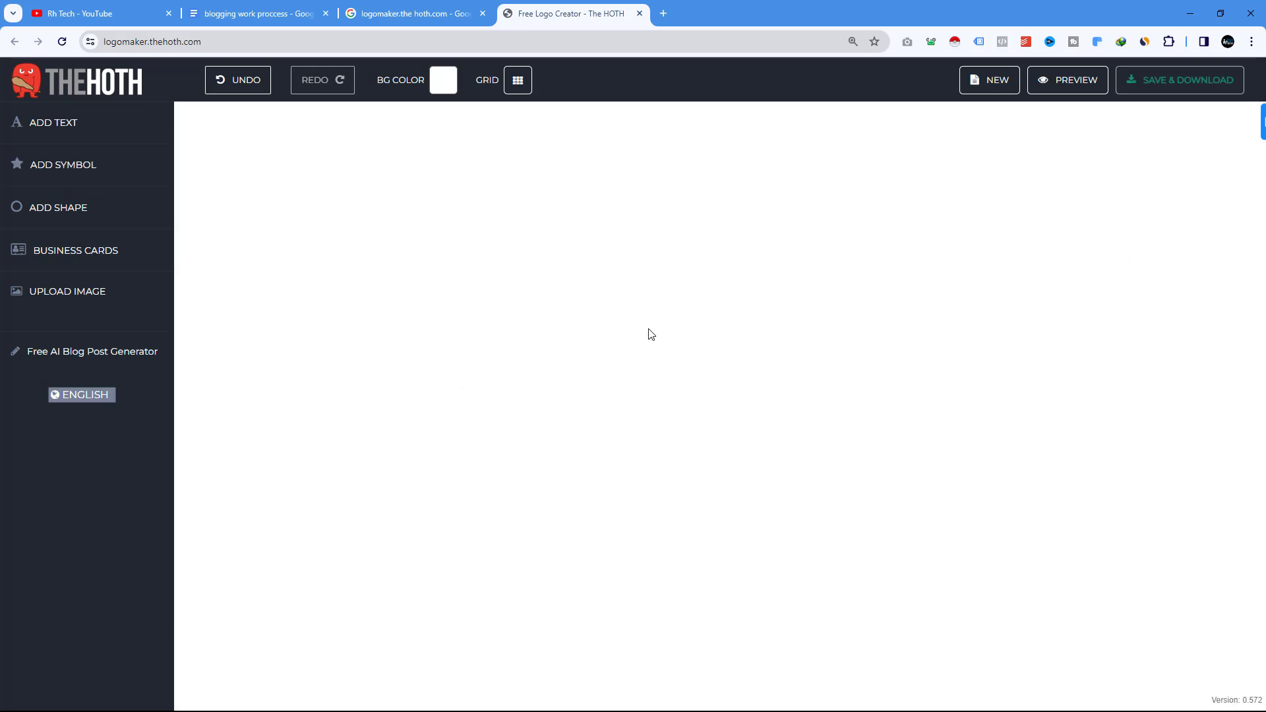
# - Reload the logo maker page to restart the editor with its default design
pyautogui.click(64, 42)
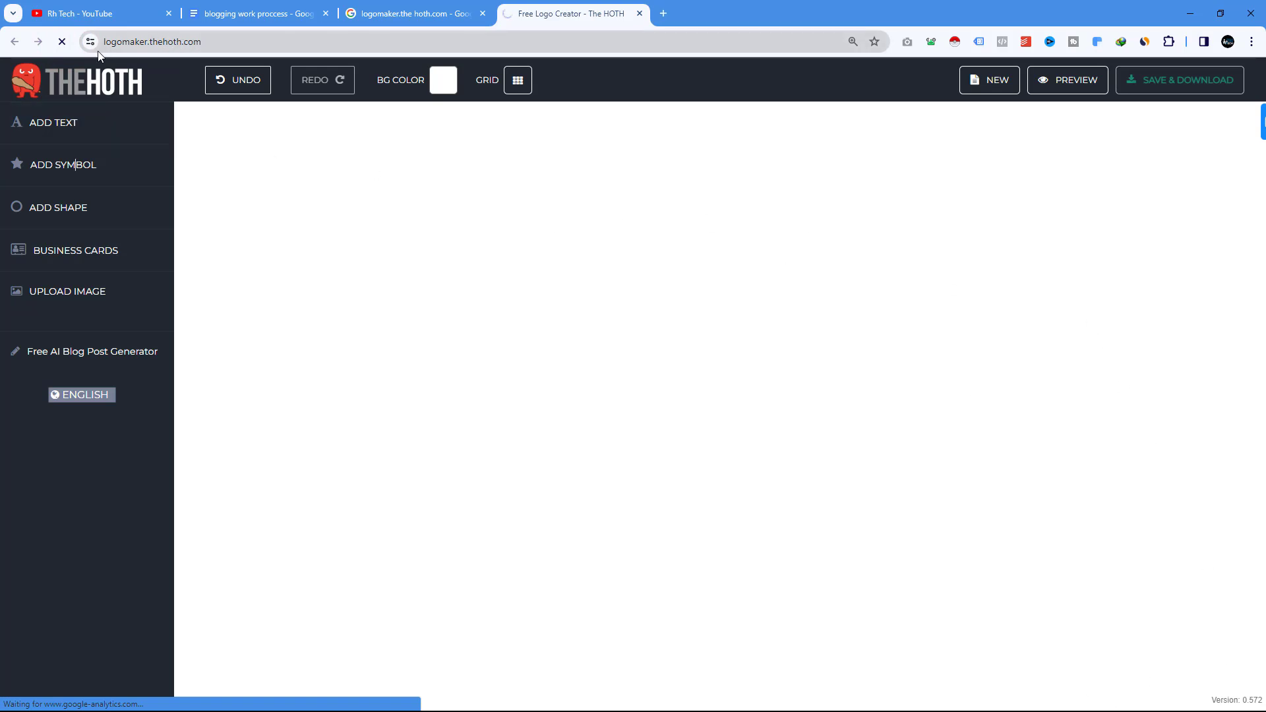
pyautogui.click(66, 43)
pyautogui.click(683, 125)
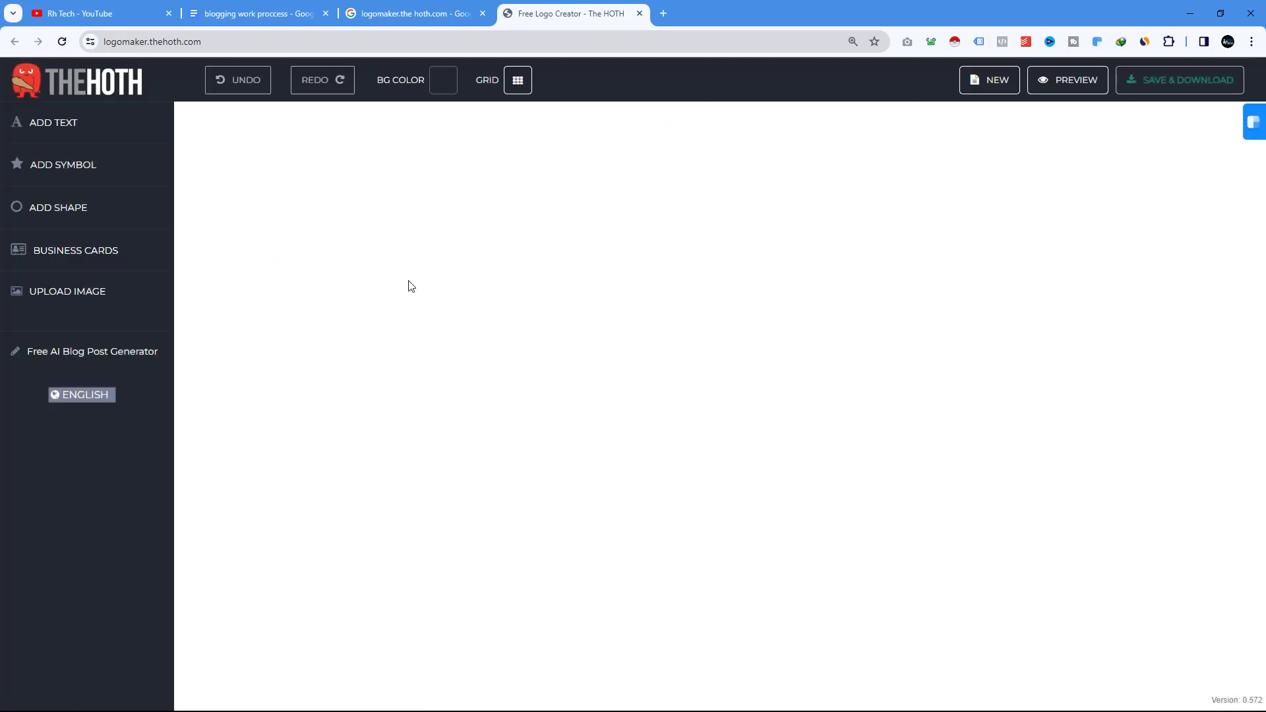
# - Delete the default beer mugs symbol and the "Your Logo Text" placeholder from the logo canvas
pyautogui.click(693, 343)
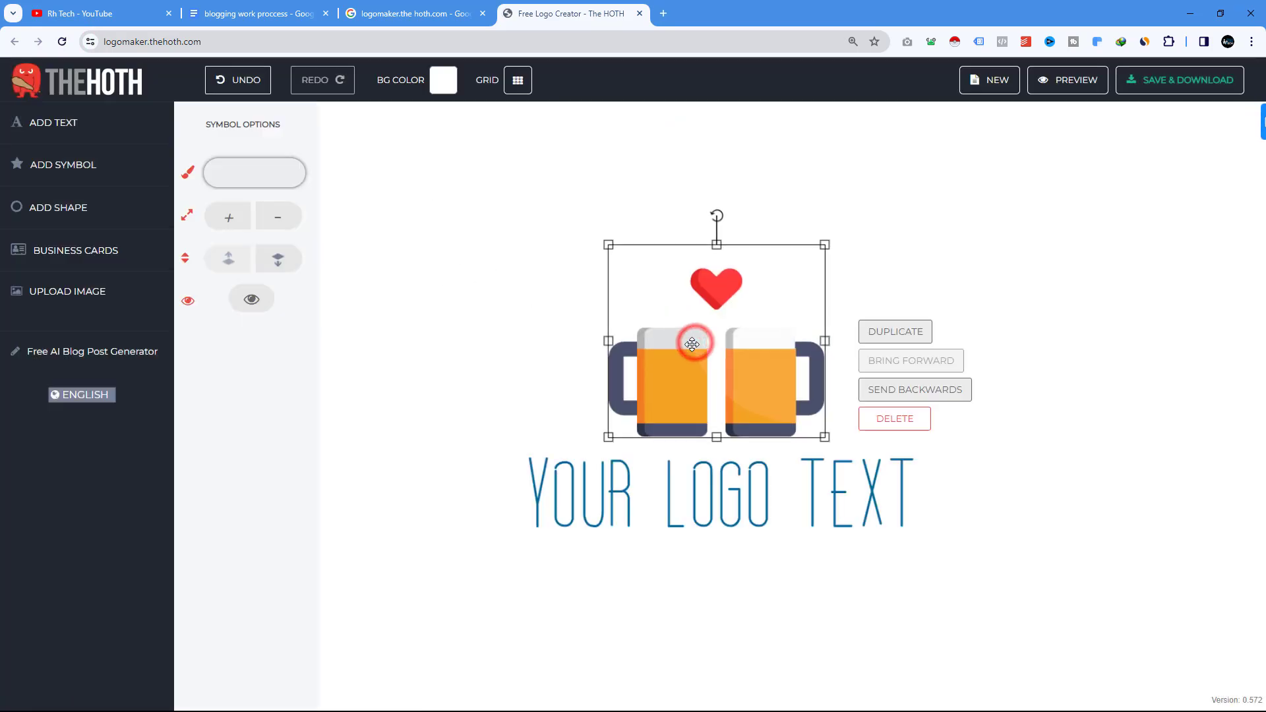
pyautogui.click(876, 419)
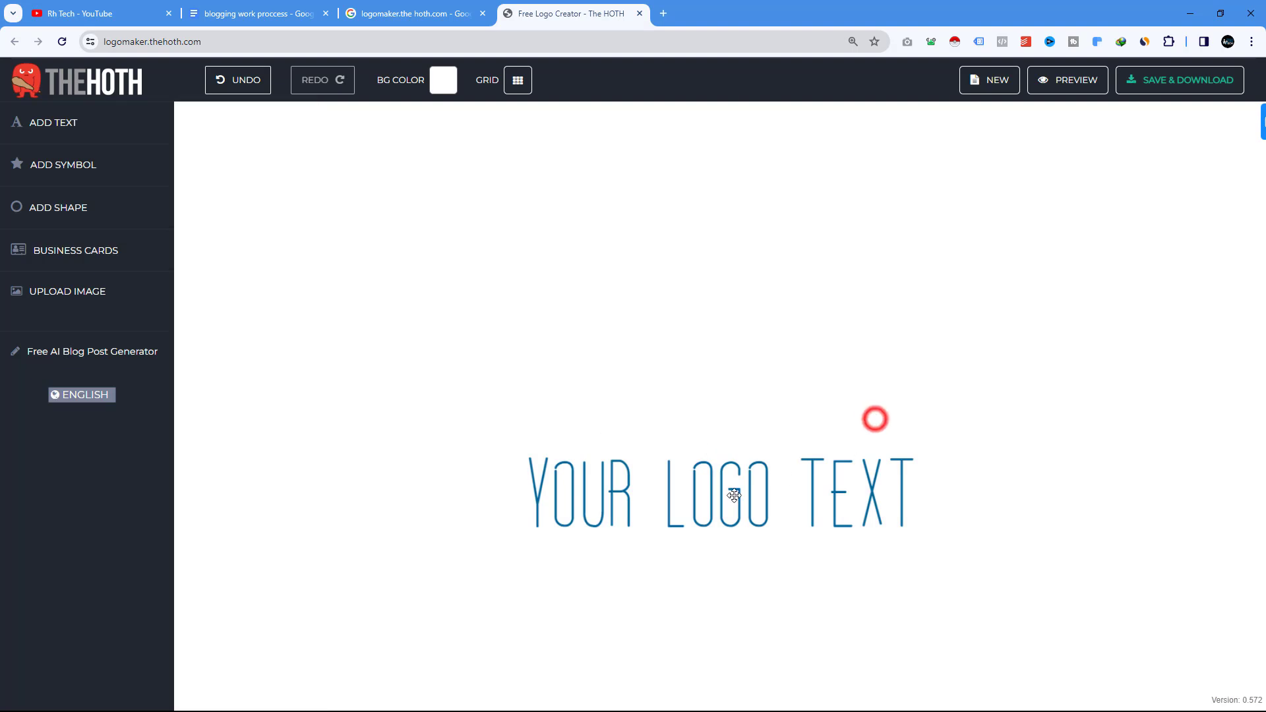
pyautogui.click(732, 495)
pyautogui.click(1014, 591)
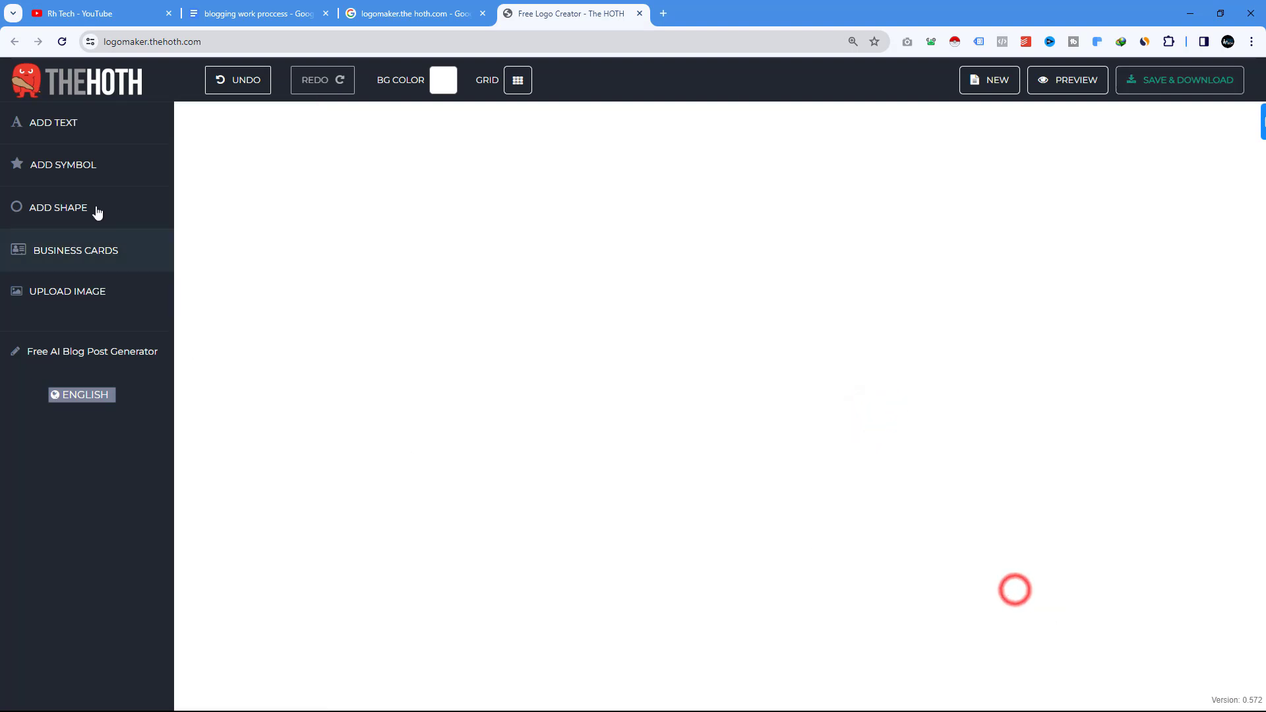
# - Try to load the Web category of the symbol library and look through its symbols
pyautogui.click(83, 160)
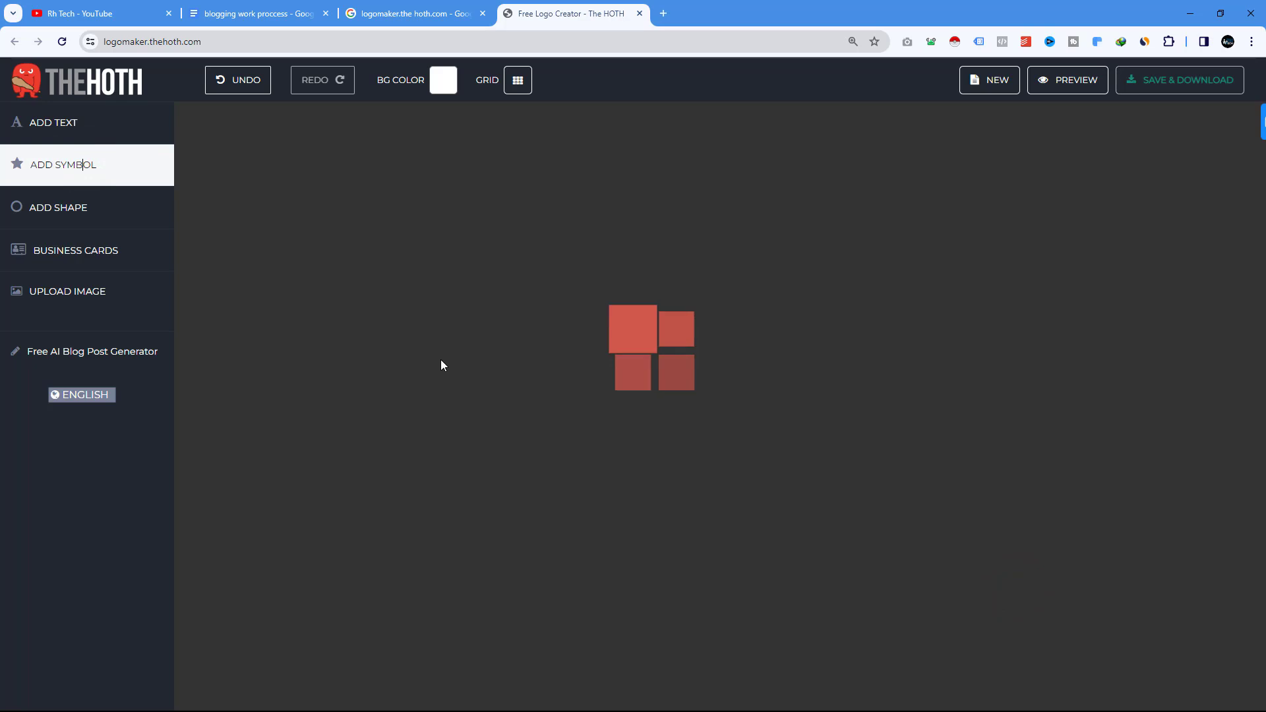
pyautogui.scroll(-12, 318, 438)
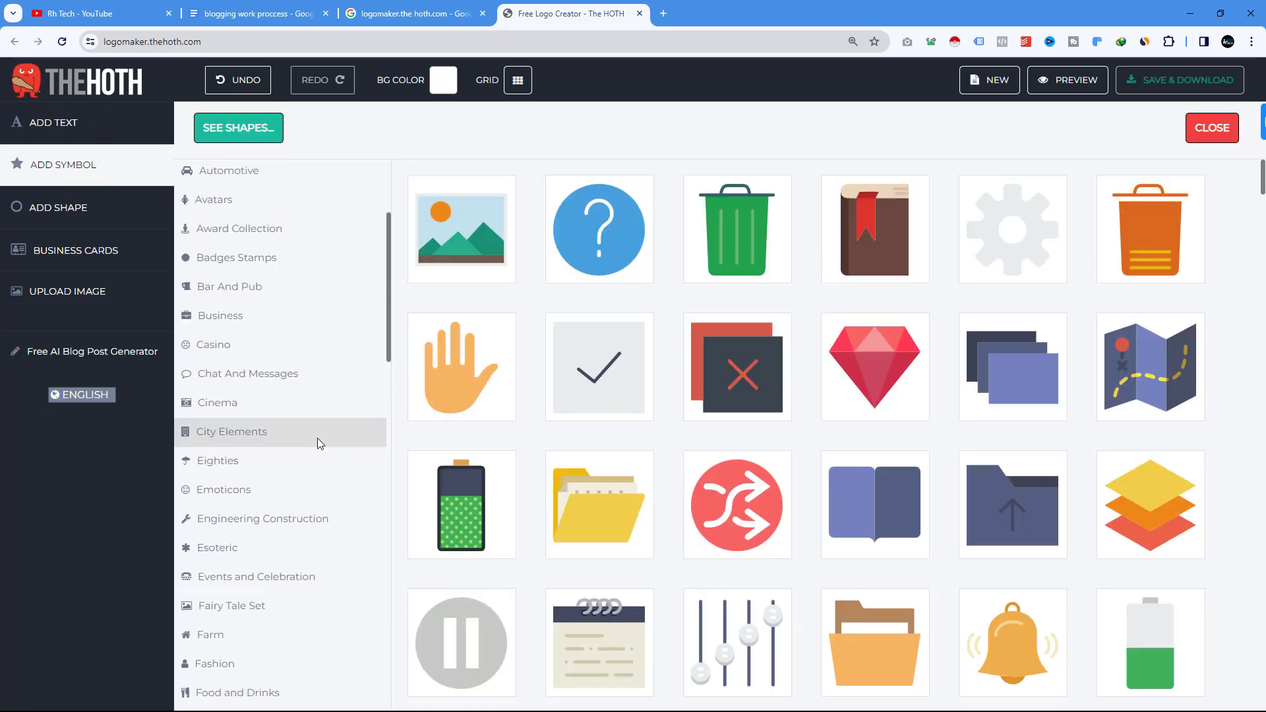
pyautogui.scroll(-7, 318, 444)
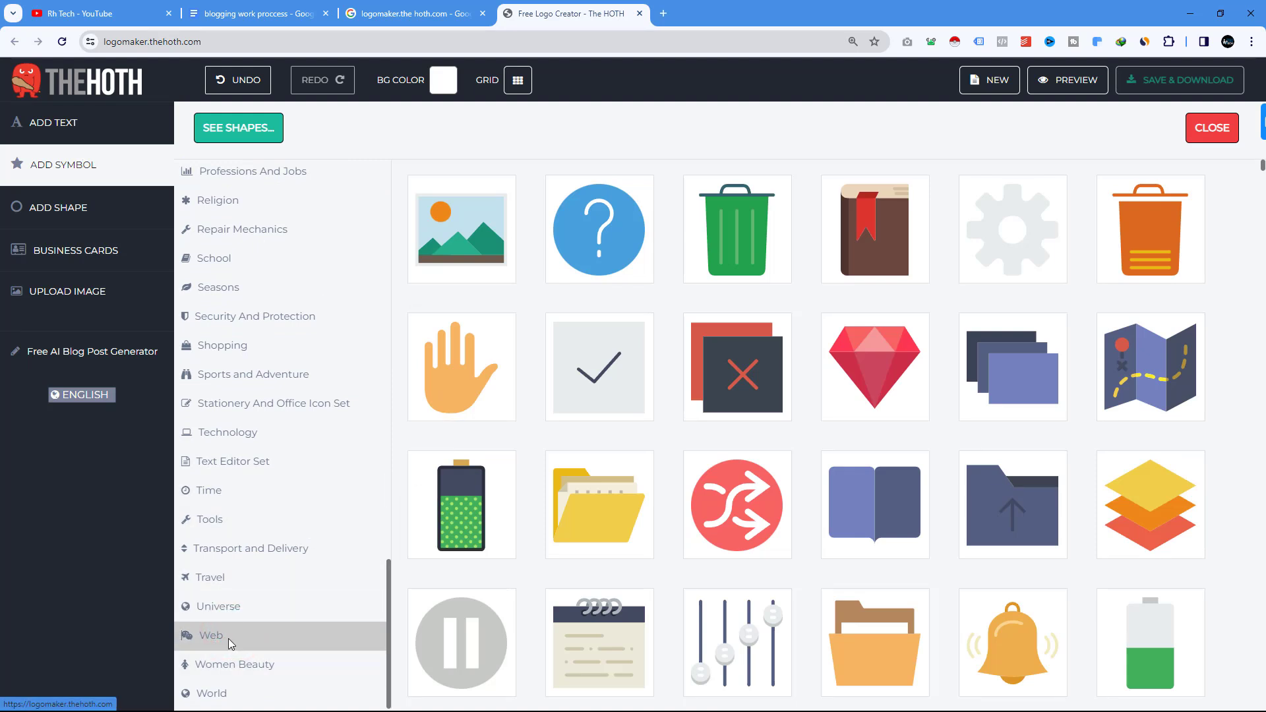
pyautogui.click(230, 638)
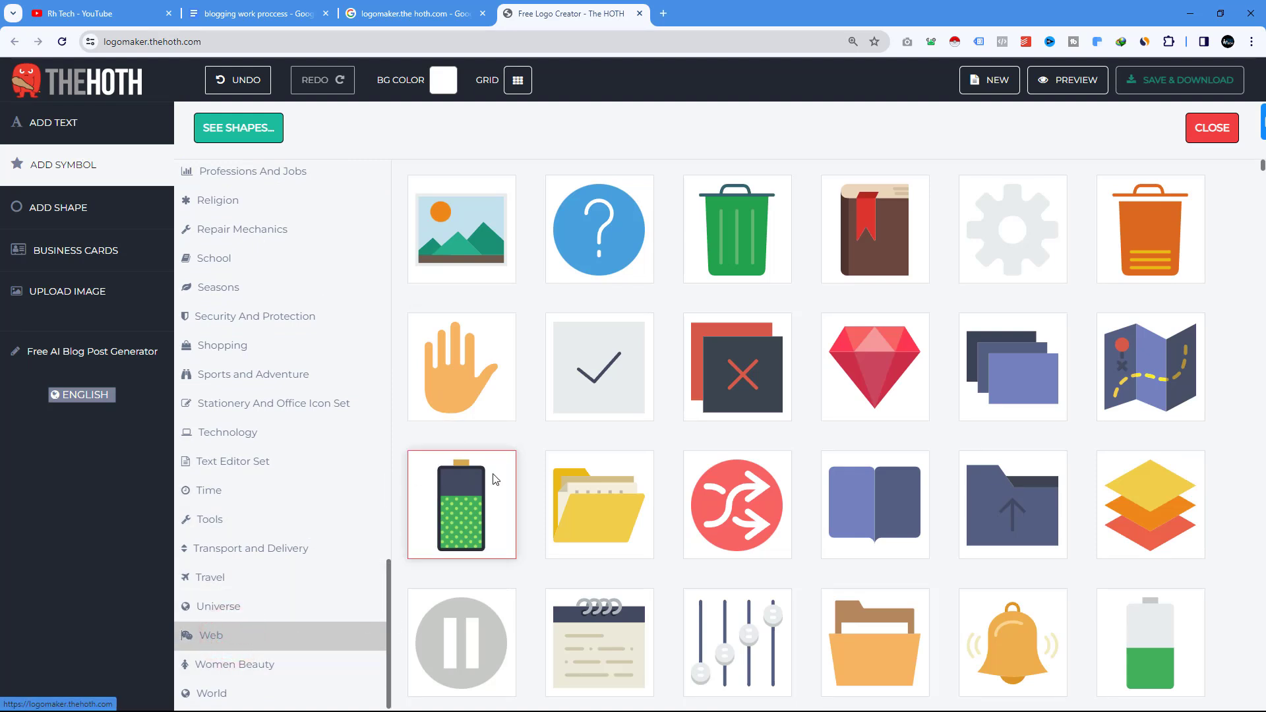
pyautogui.scroll(-5, 486, 479)
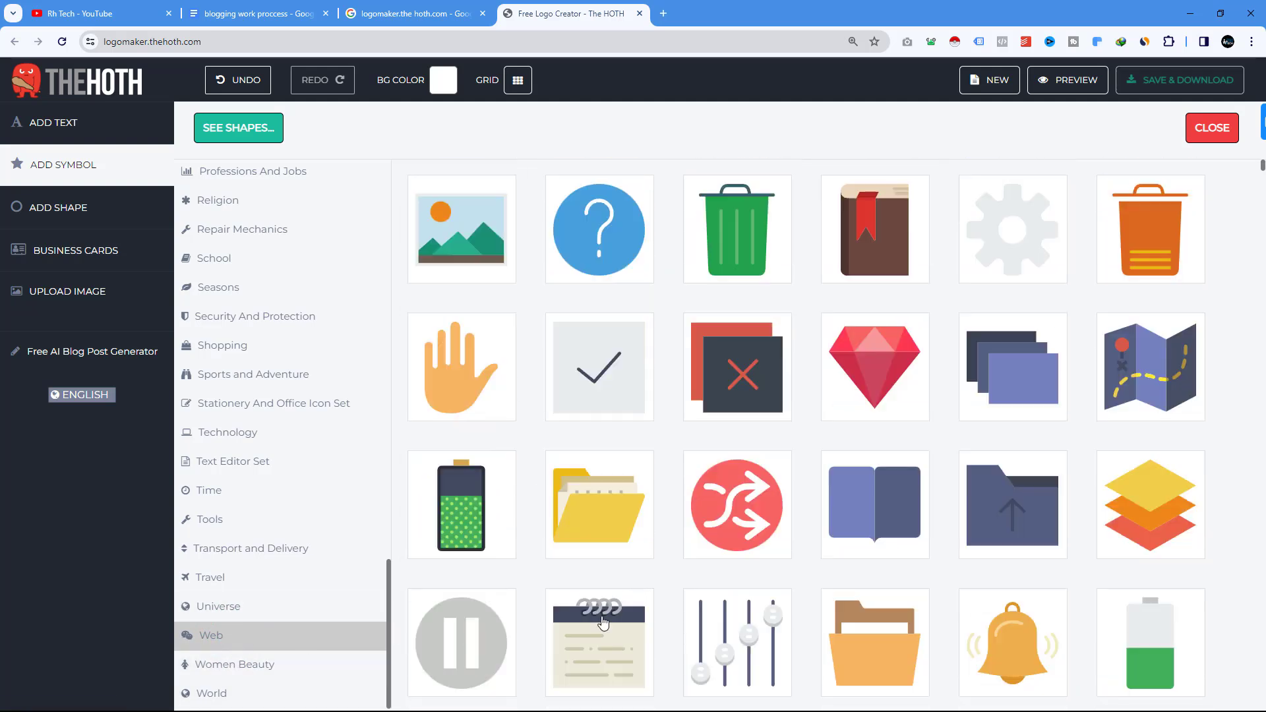
pyautogui.scroll(-5, 607, 559)
pyautogui.scroll(-4, 607, 559)
pyautogui.scroll(9, 605, 554)
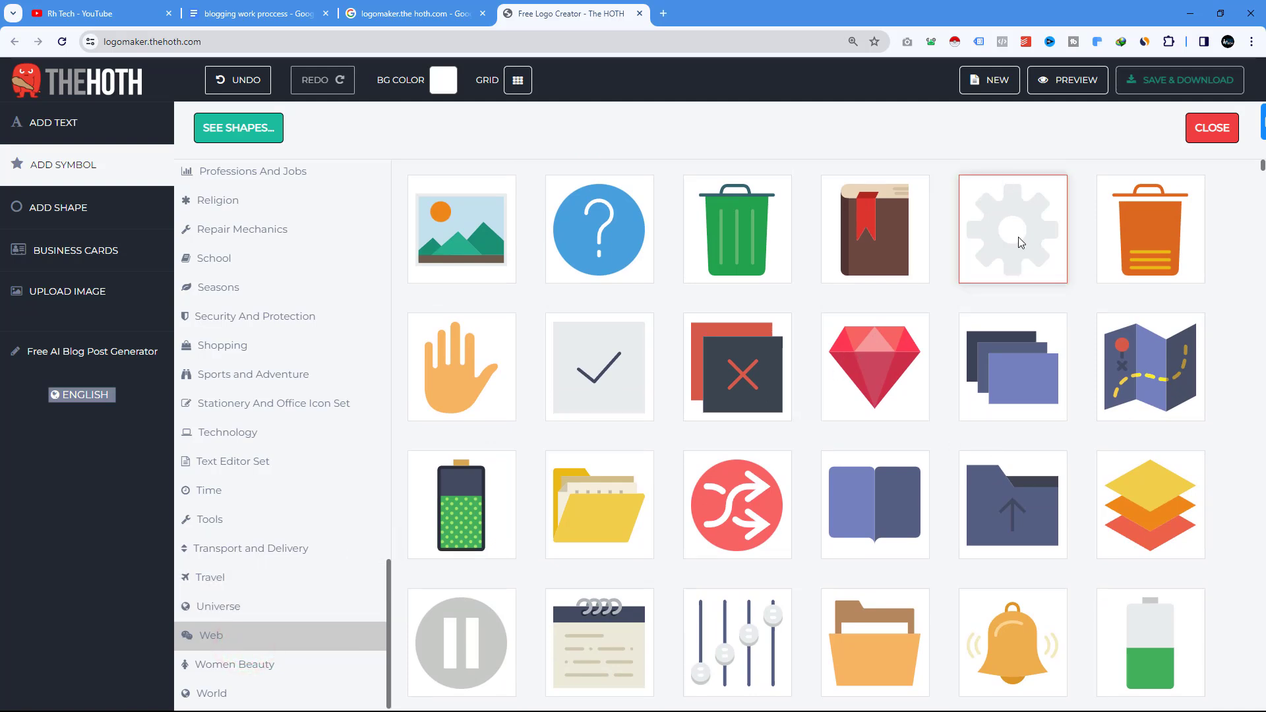
pyautogui.scroll(-10, 1149, 334)
pyautogui.scroll(10, 1142, 389)
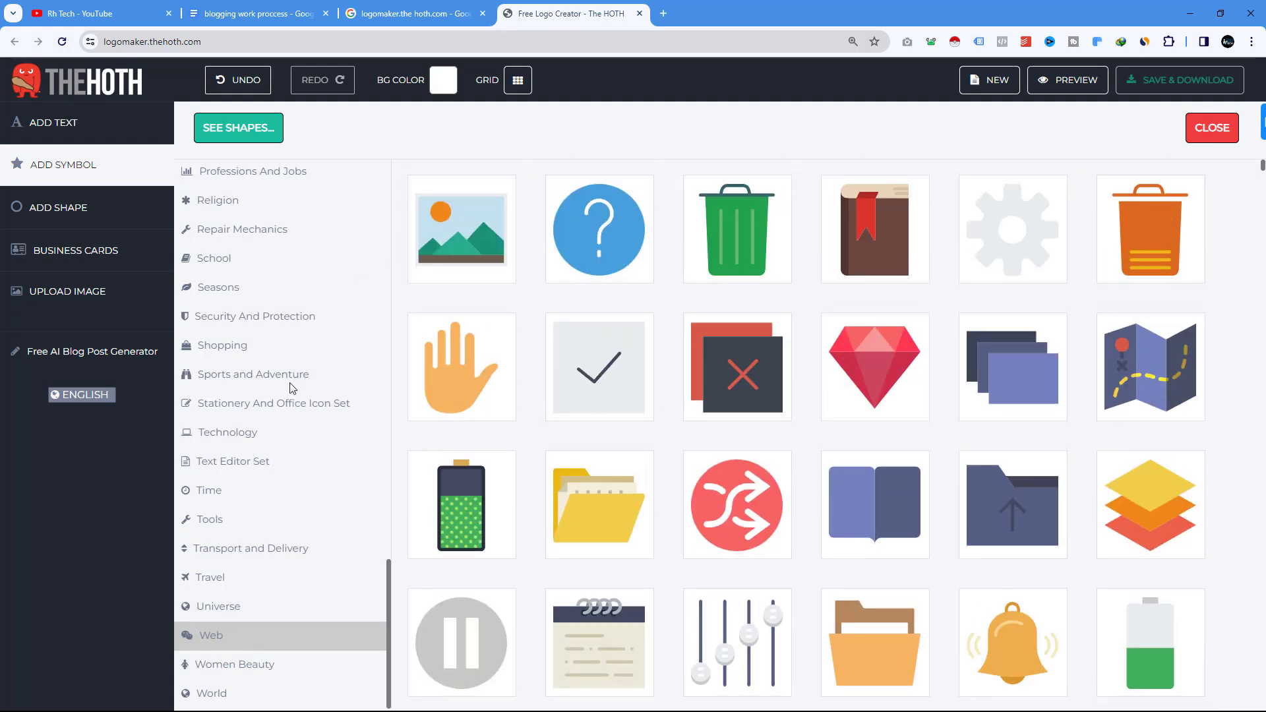
# - Try to load the Women Beauty, Tools, and Security And Protection categories of the symbol library
pyautogui.click(237, 662)
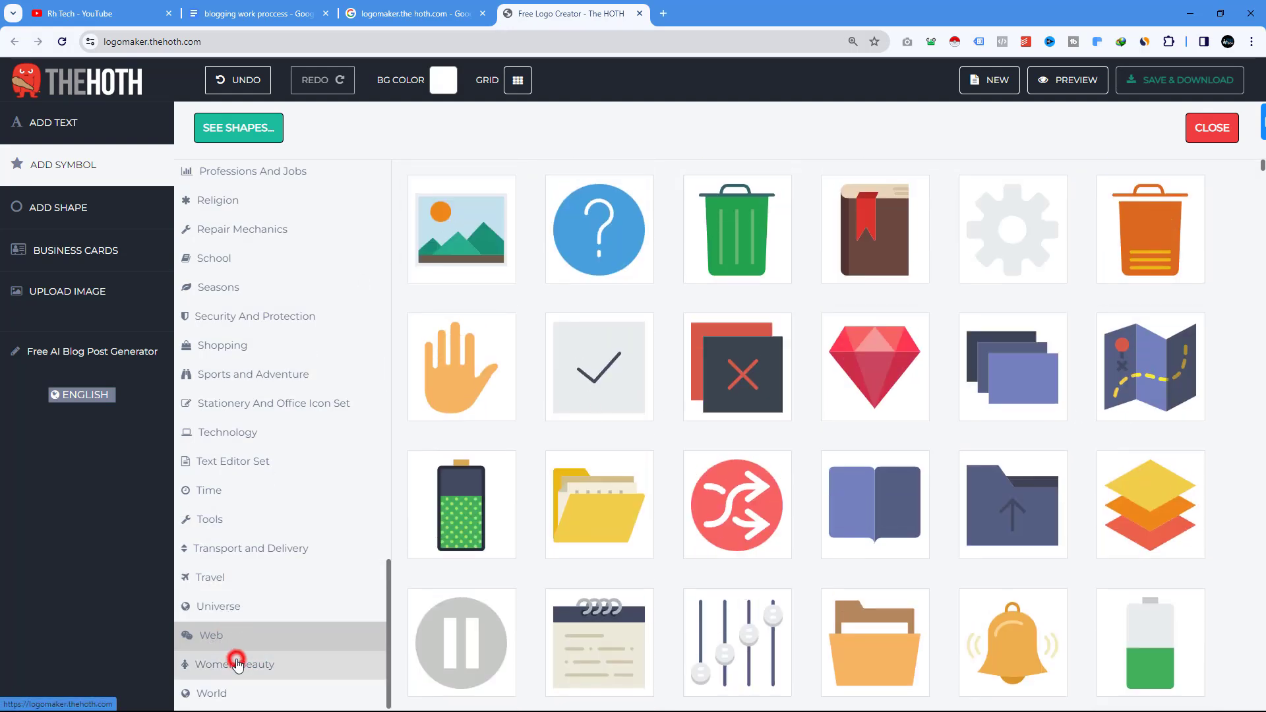
pyautogui.click(205, 520)
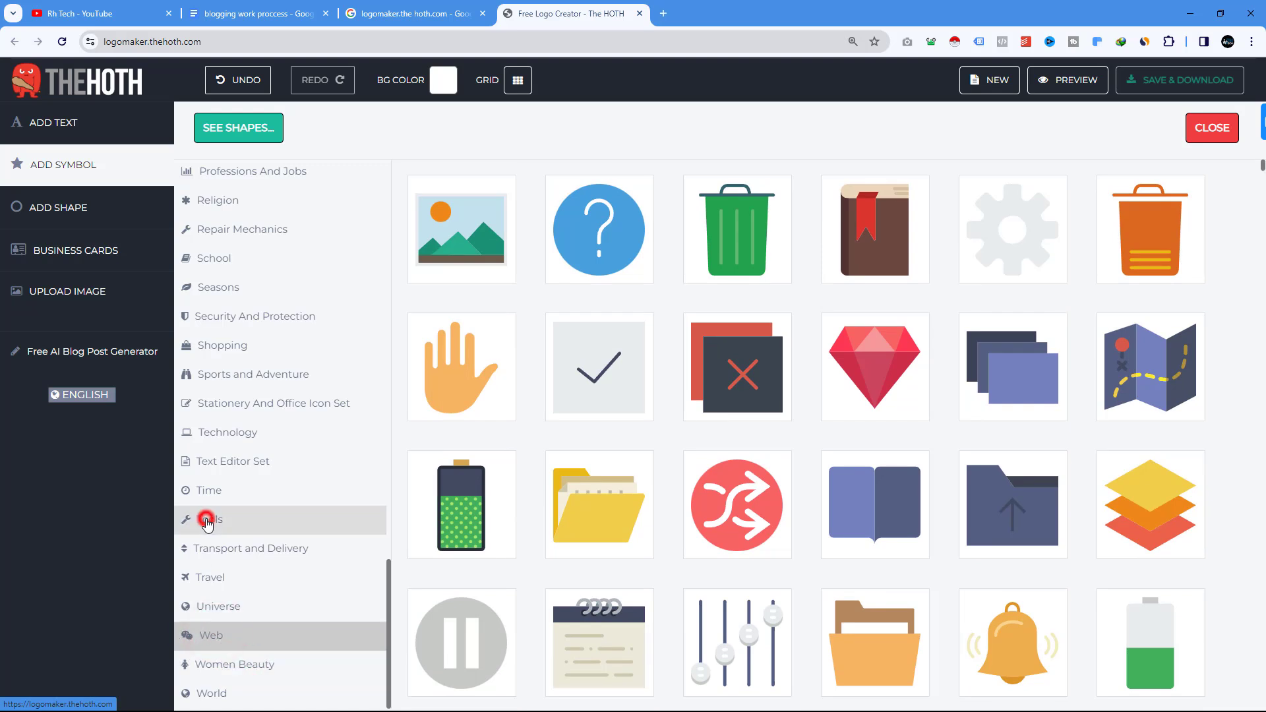
pyautogui.click(229, 323)
pyautogui.scroll(10, 198, 320)
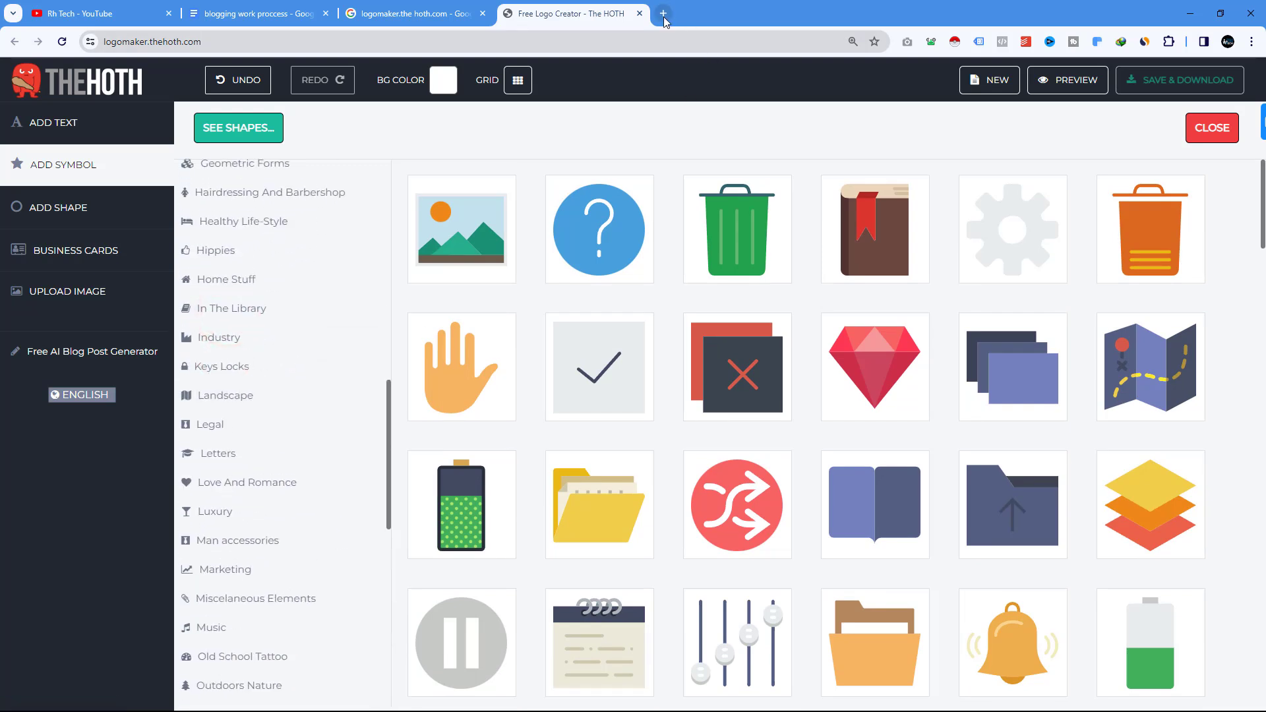
# - Search Google for "logomaker.the hoth.com" in a new browser tab, open the Free Logo Creator result, and close the search results
pyautogui.click(663, 14)
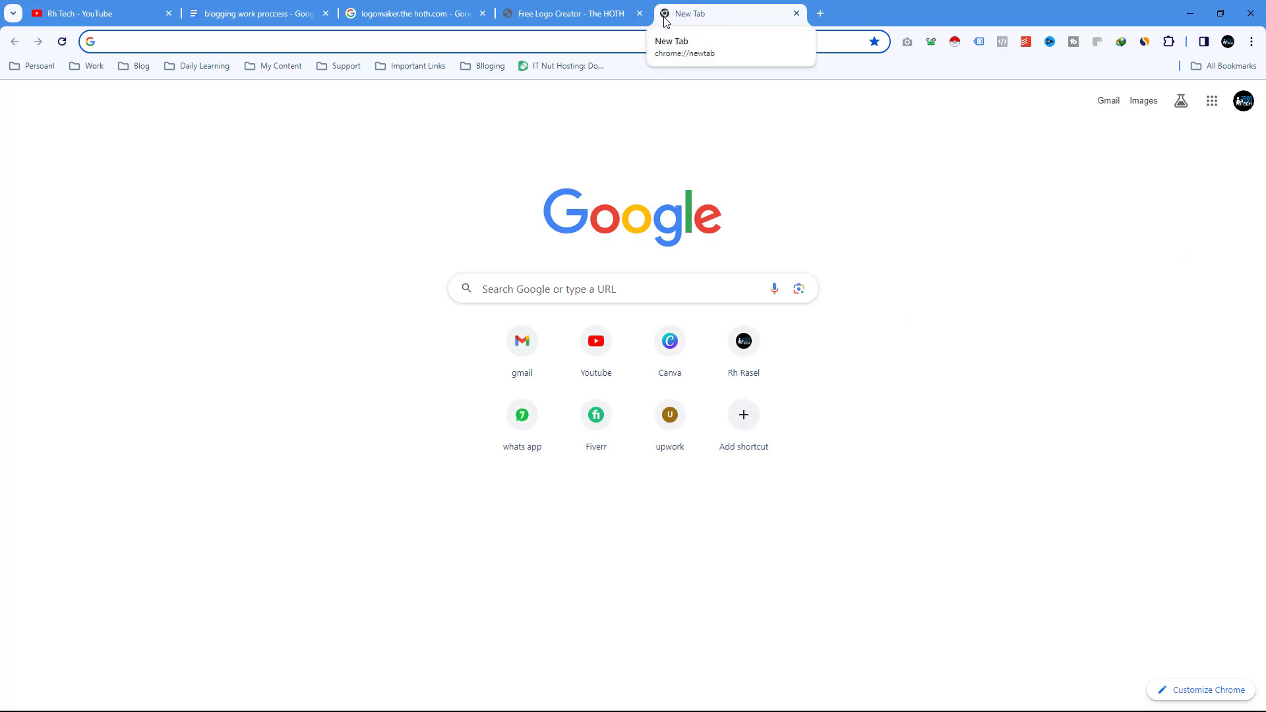
pyautogui.write('log')
pyautogui.press('Return')
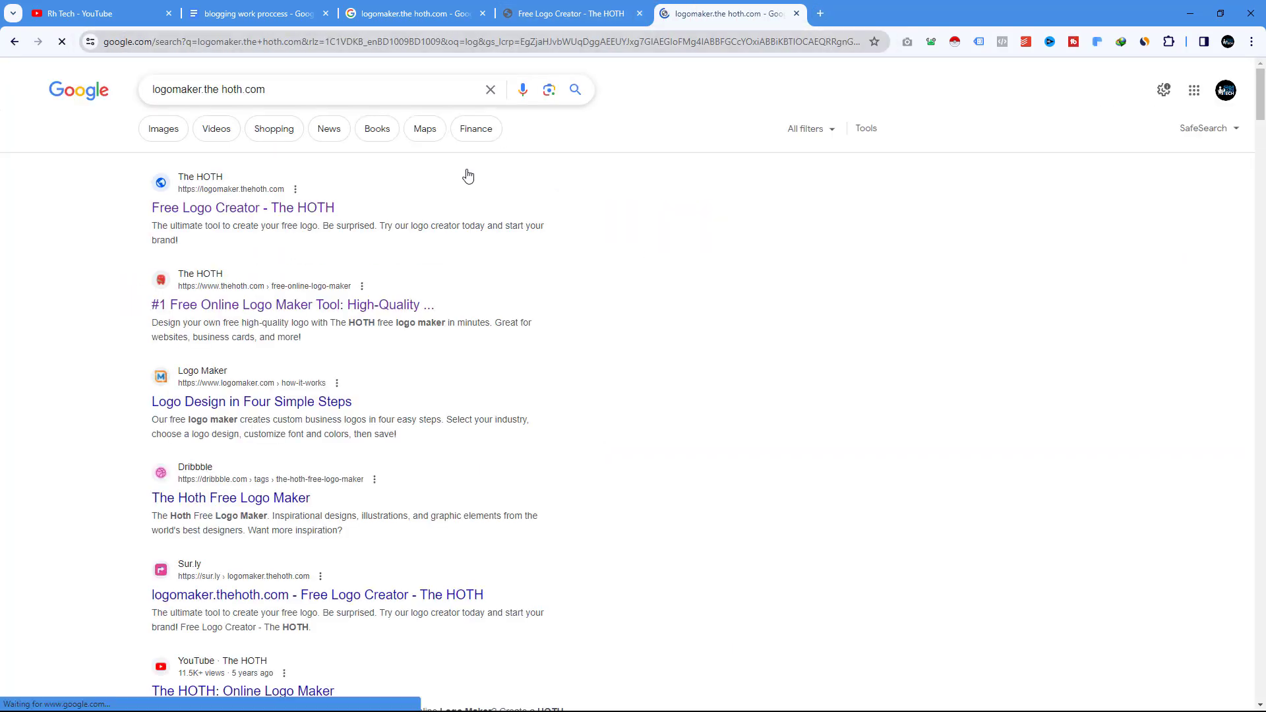
pyautogui.click(285, 205)
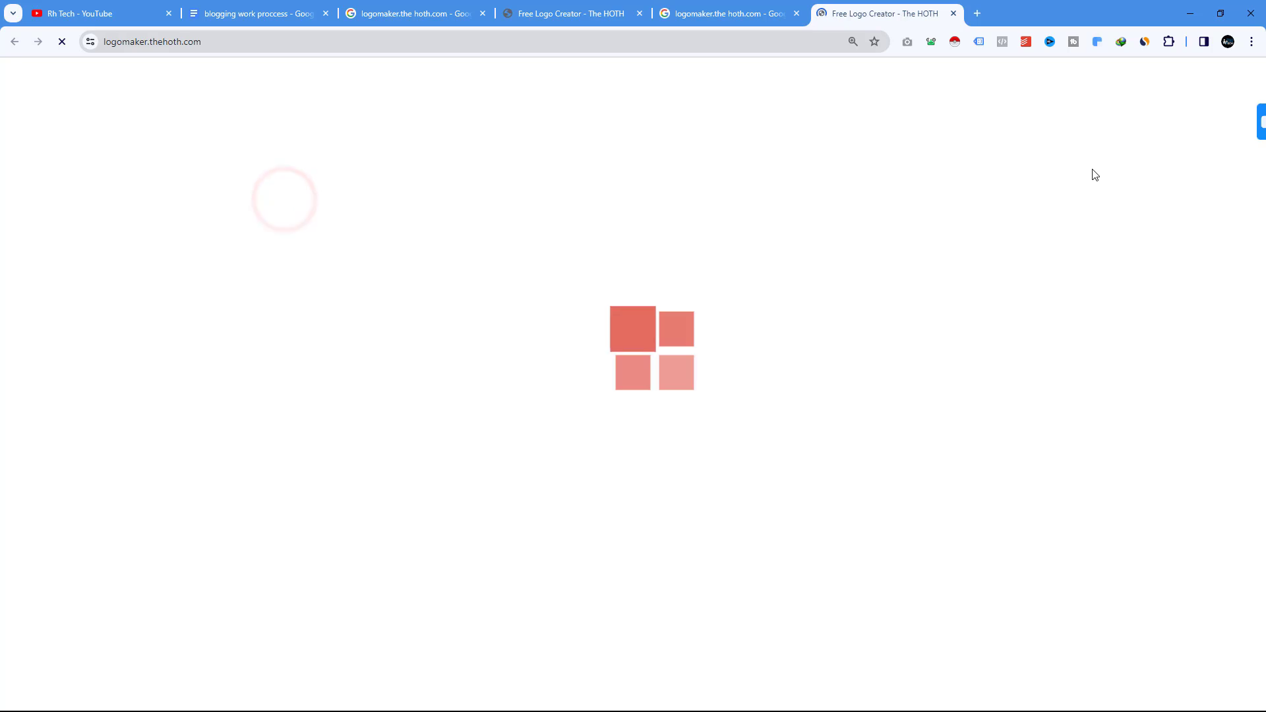
pyautogui.click(796, 13)
# - Delete the default archery target symbol and the "Your Logo Text" placeholder from the logo canvas
pyautogui.click(745, 363)
pyautogui.rightClick(744, 363)
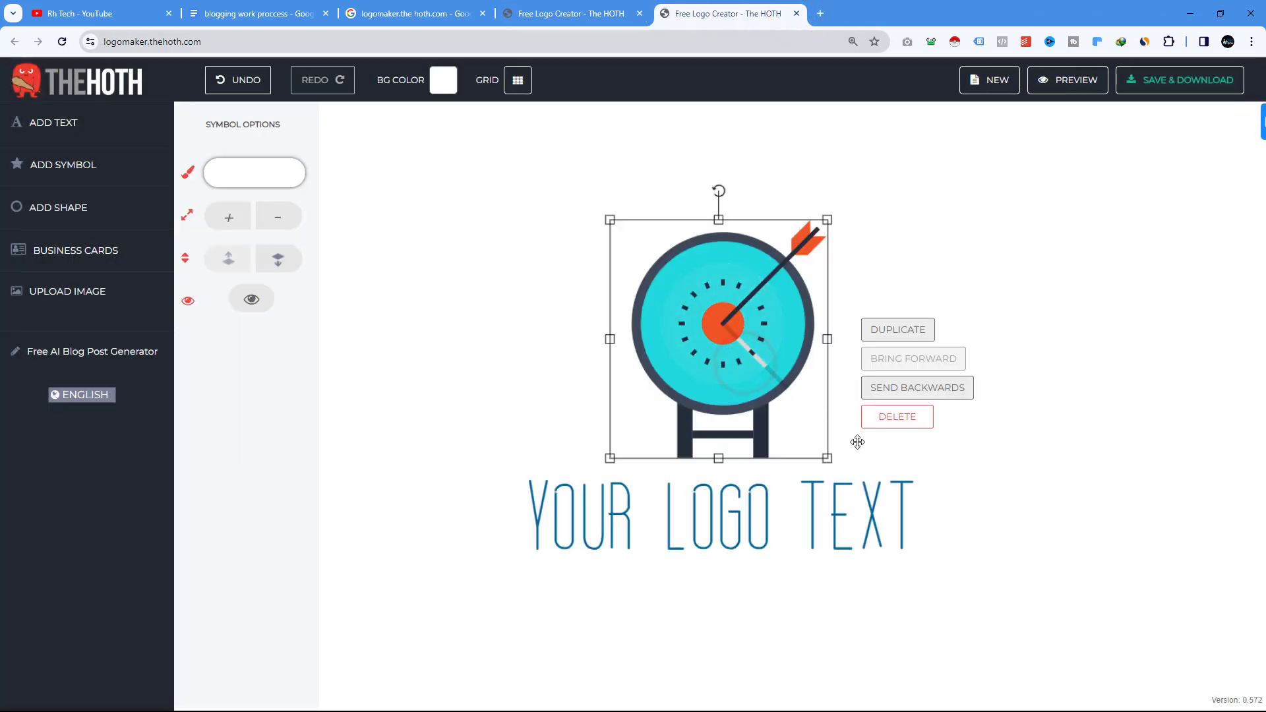
pyautogui.click(922, 421)
pyautogui.rightClick(818, 498)
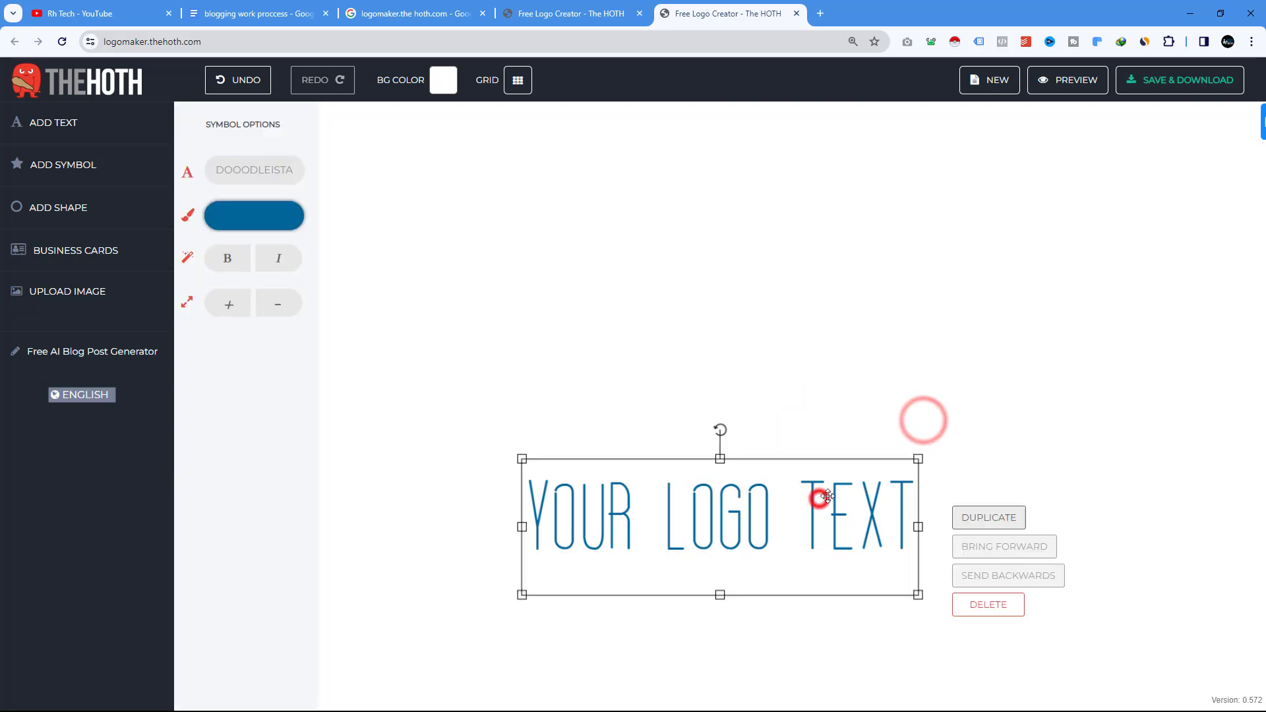
pyautogui.click(970, 605)
# - Add the orange dollar-sign magnifier symbol from the Web category of the symbol library to the empty canvas
pyautogui.click(59, 170)
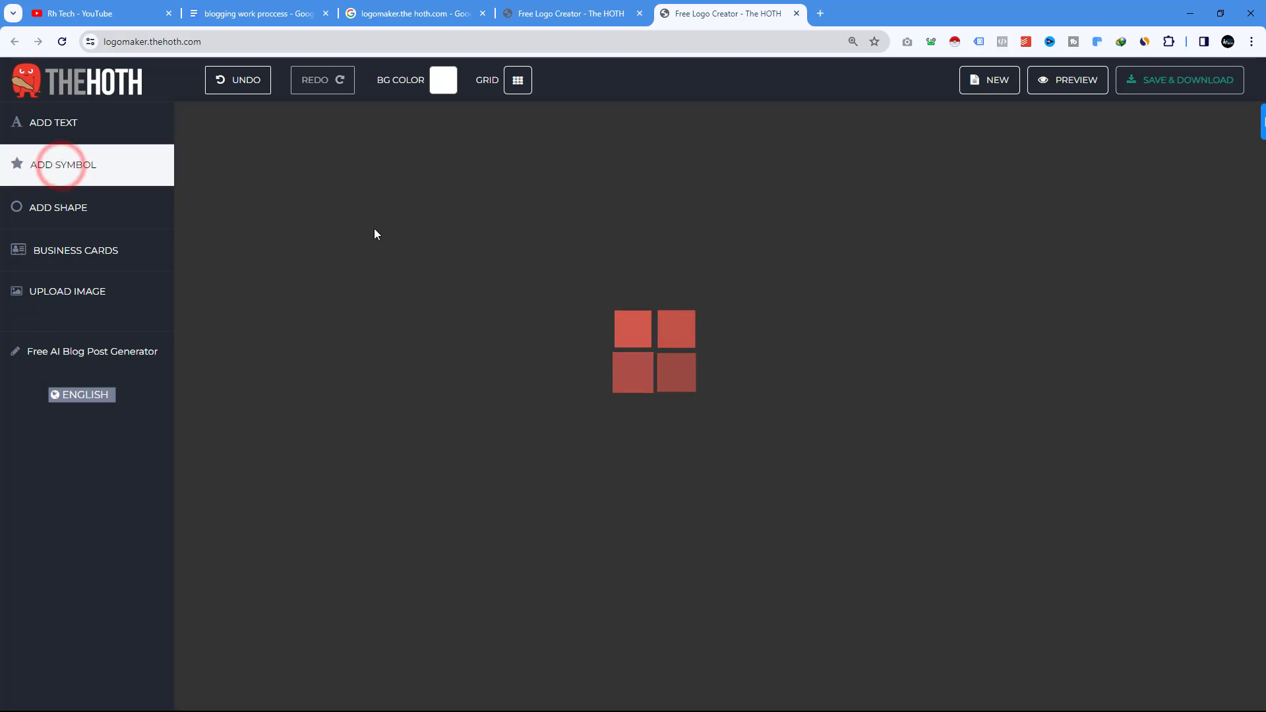
pyautogui.scroll(-10, 277, 527)
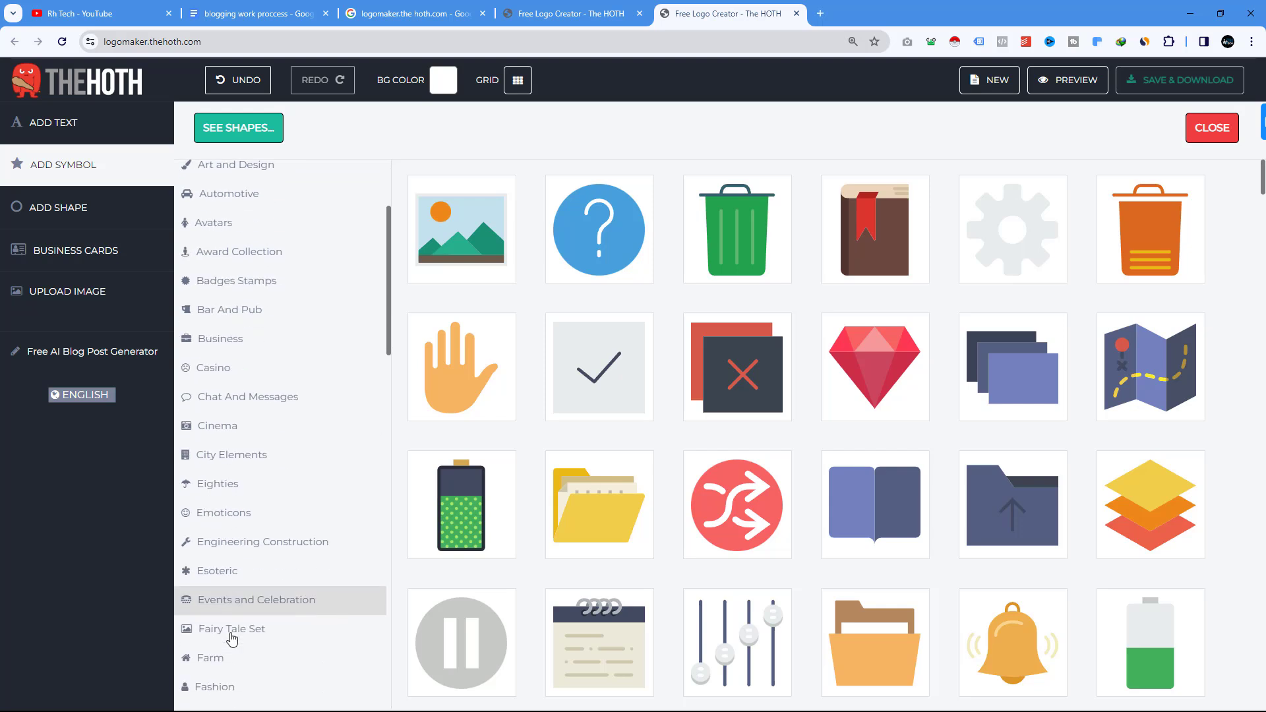
pyautogui.scroll(-10, 226, 649)
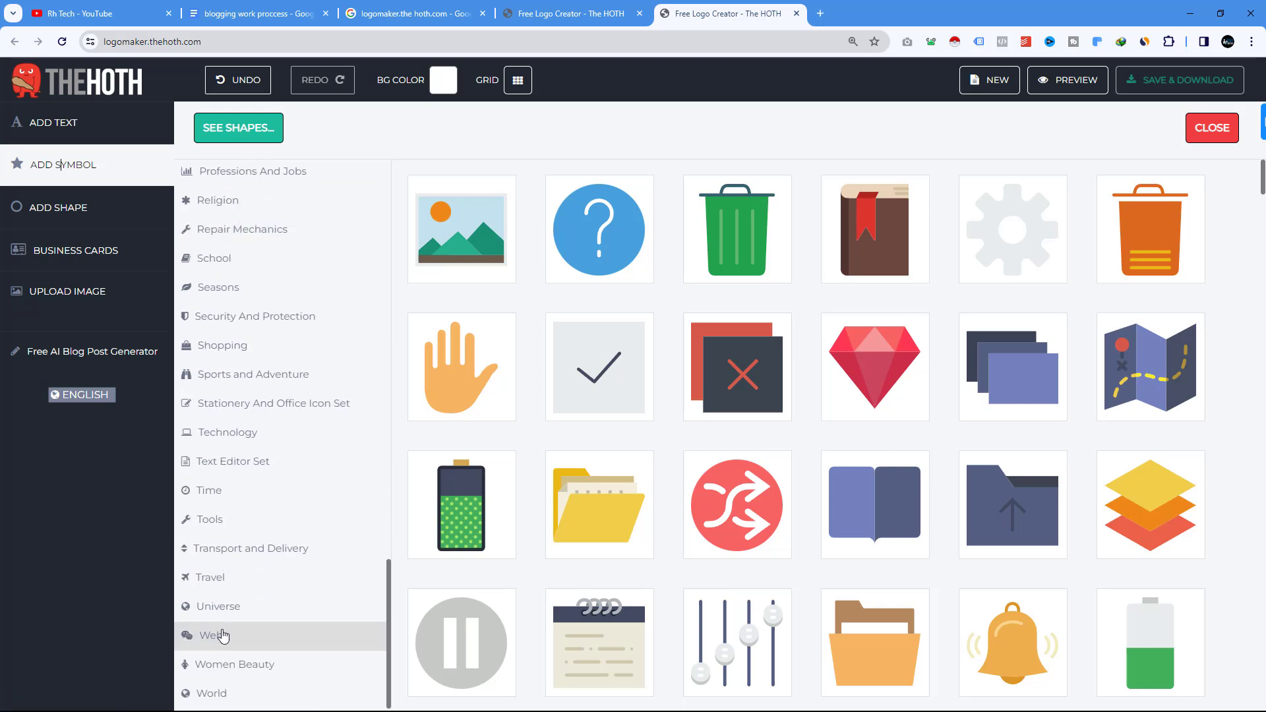
pyautogui.click(222, 635)
pyautogui.scroll(-1, 700, 450)
pyautogui.scroll(-1, 700, 450)
pyautogui.click(482, 507)
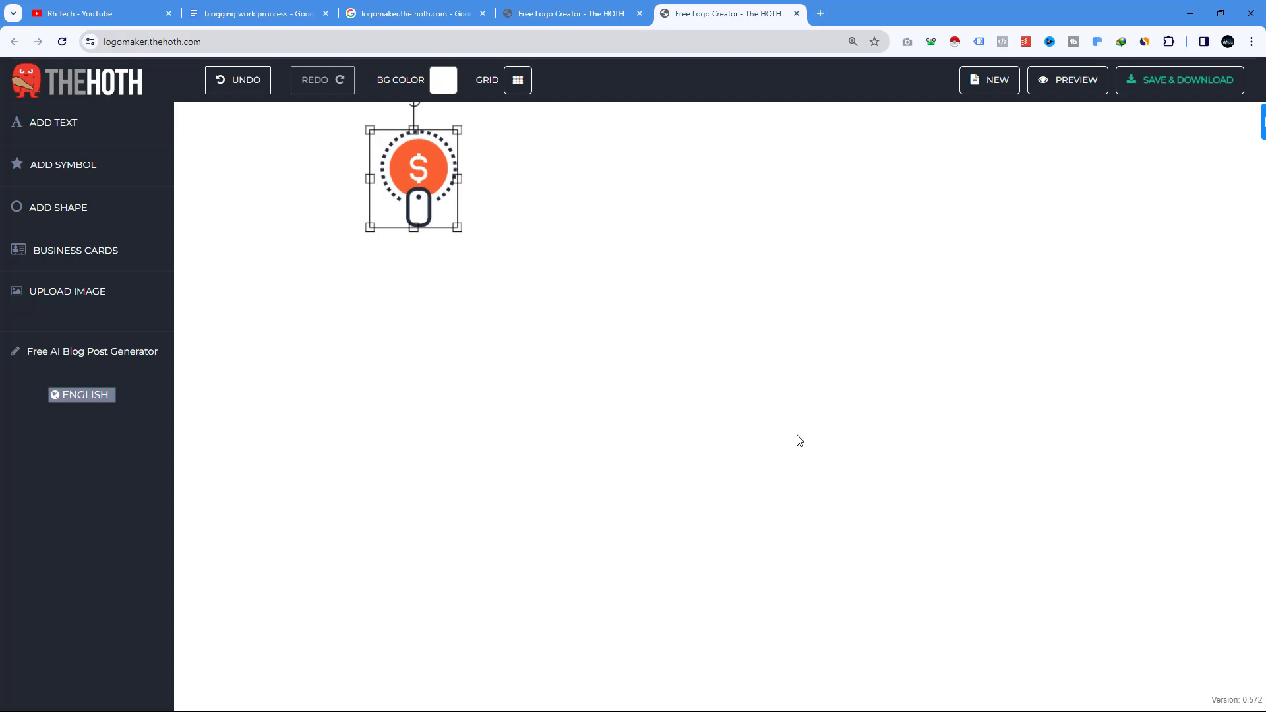
# - Move the dollar-sign magnifier symbol to the middle of the canvas and enlarge it to about one and a half times its size
pyautogui.moveTo(428, 170); pyautogui.dragTo(619, 383)
pyautogui.moveTo(650, 344); pyautogui.dragTo(729, 328)
pyautogui.click(777, 332)
pyautogui.click(662, 362)
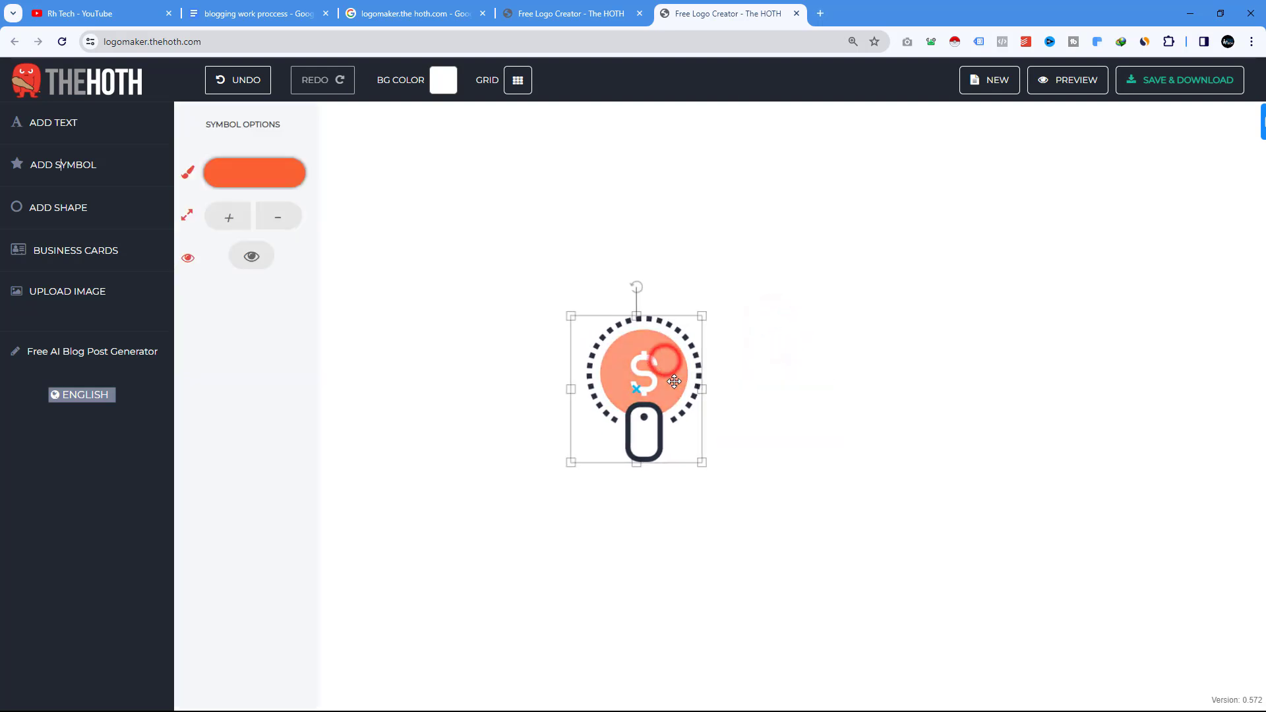
pyautogui.click(520, 346)
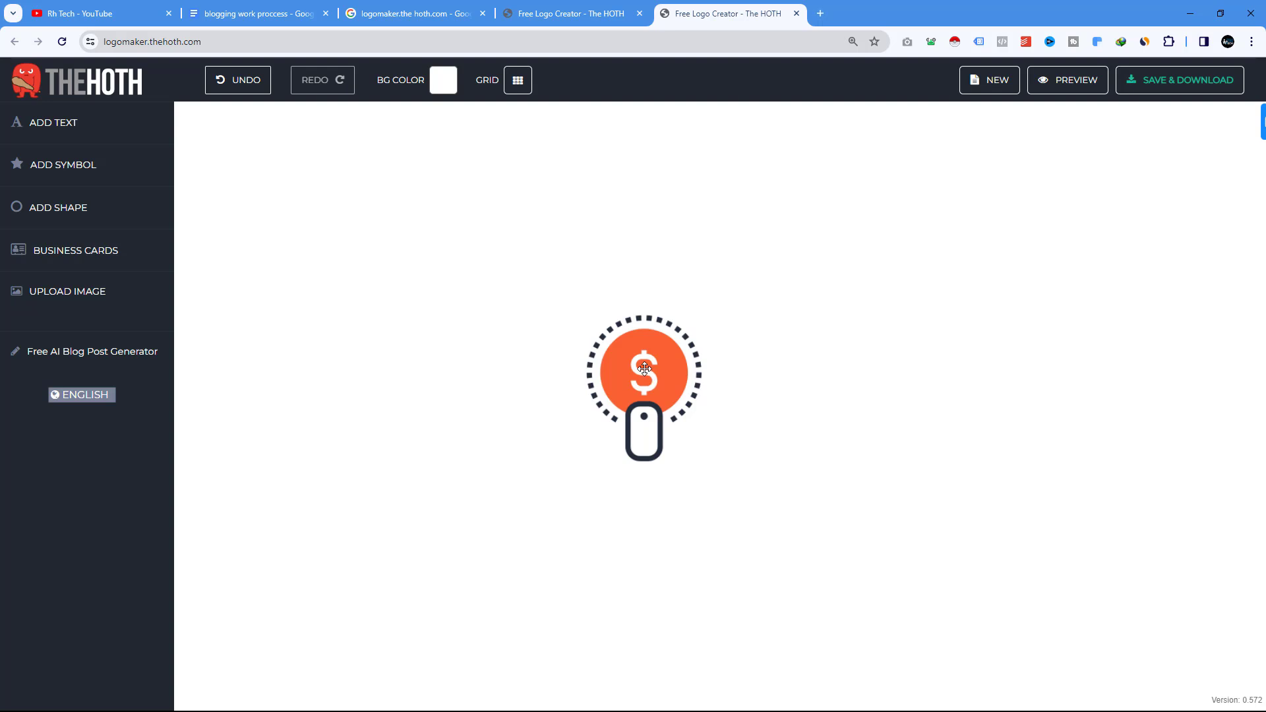
# - Hide the orange circle behind the dollar sign in the symbol and undo that change
pyautogui.click(644, 369)
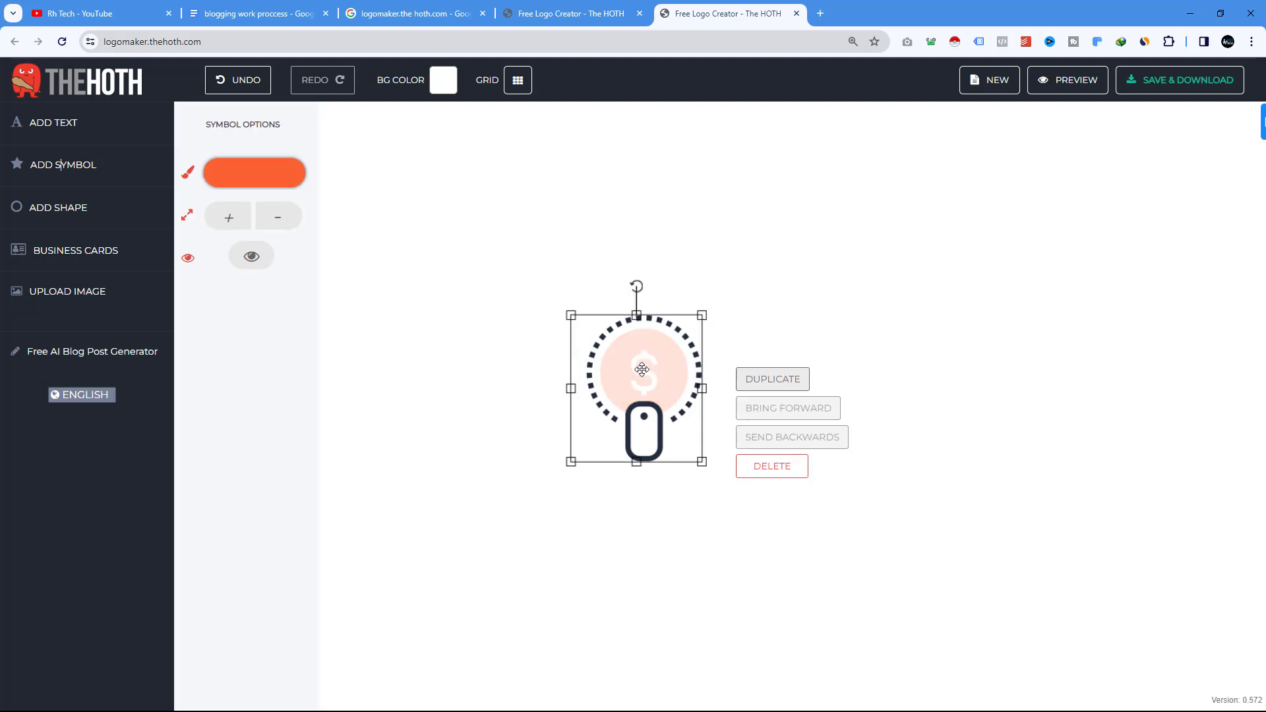
pyautogui.click(251, 261)
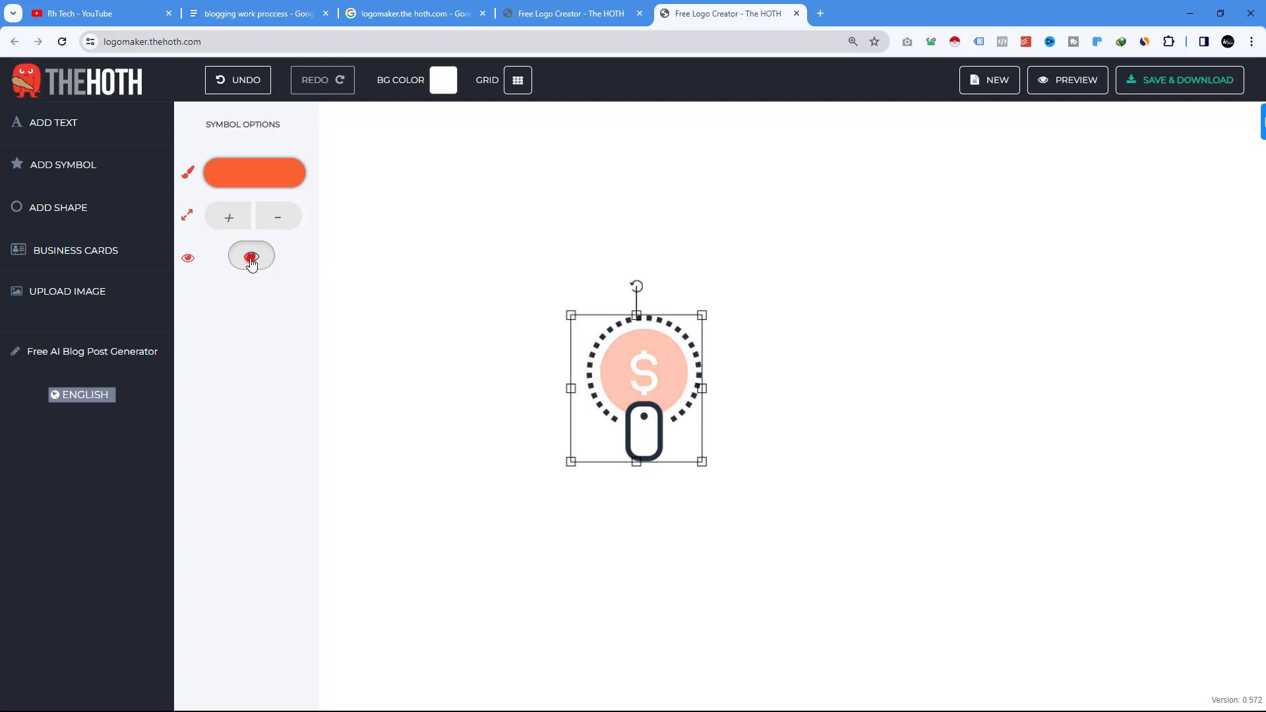
pyautogui.click(751, 387)
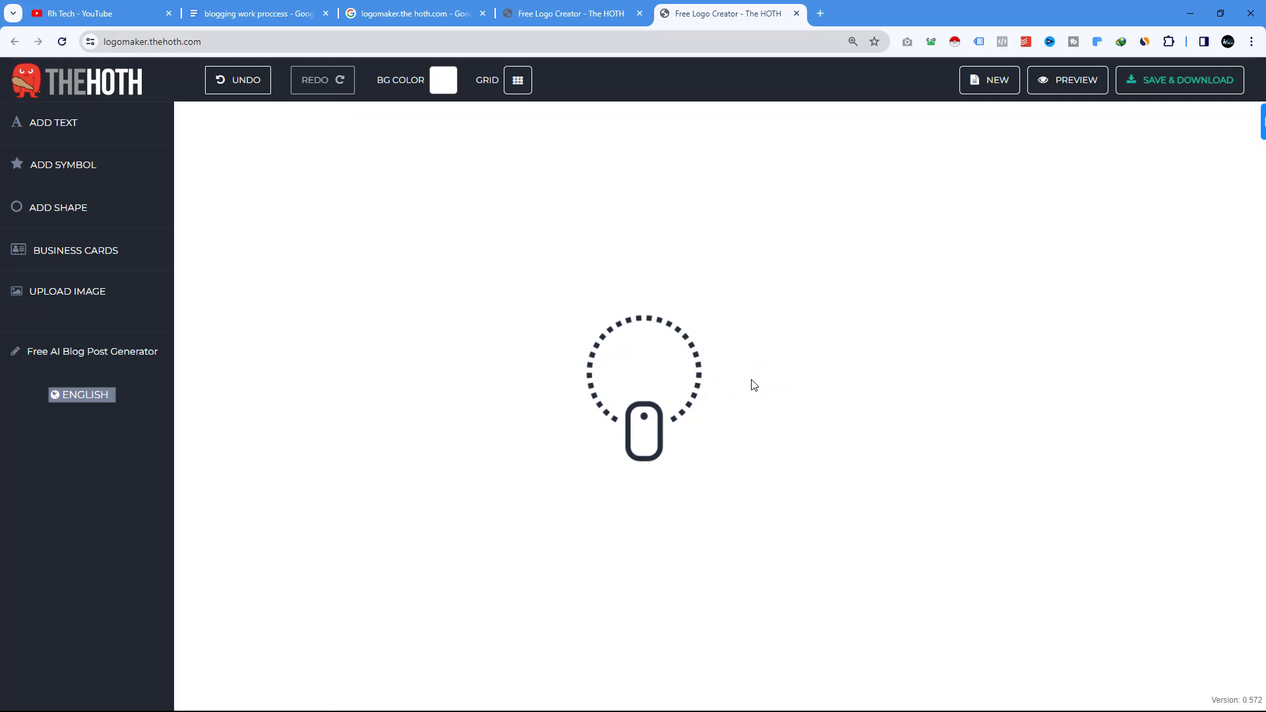
pyautogui.hotkey('ctrl', 'z')
# - Select the white dollar sign inside the symbol separately from the orange circle behind it
pyautogui.click(651, 373)
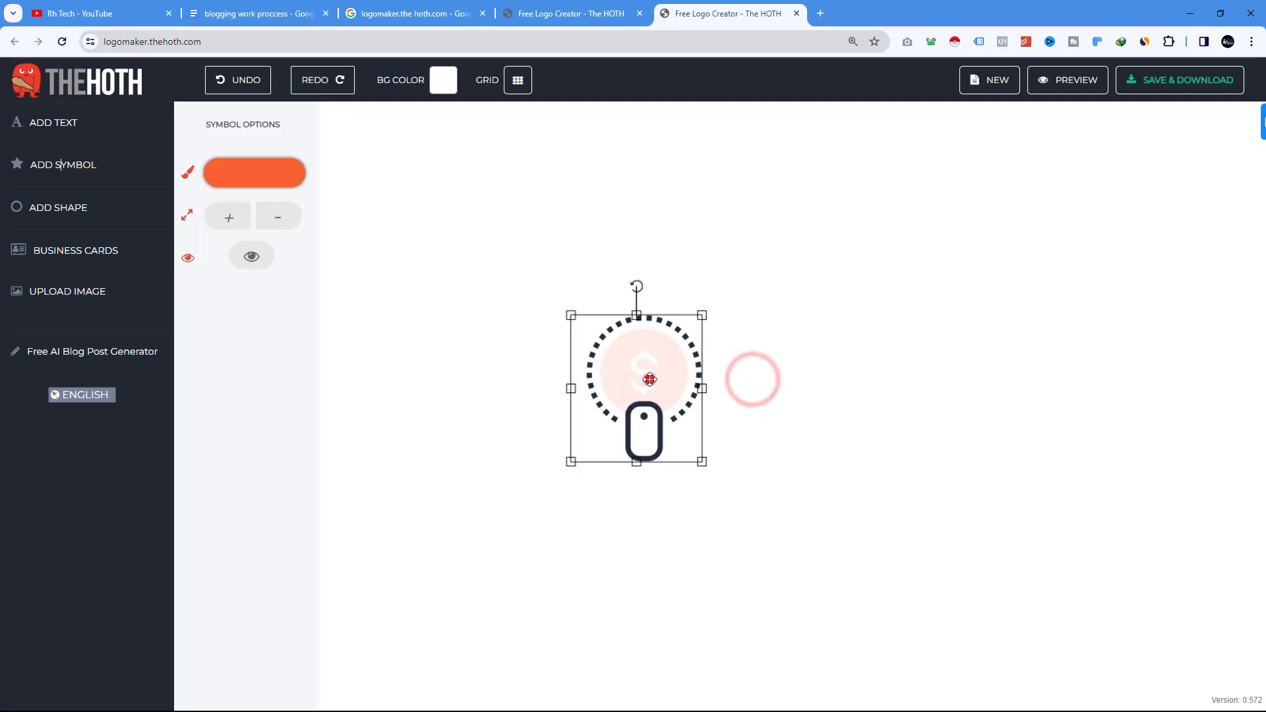
pyautogui.click(644, 362)
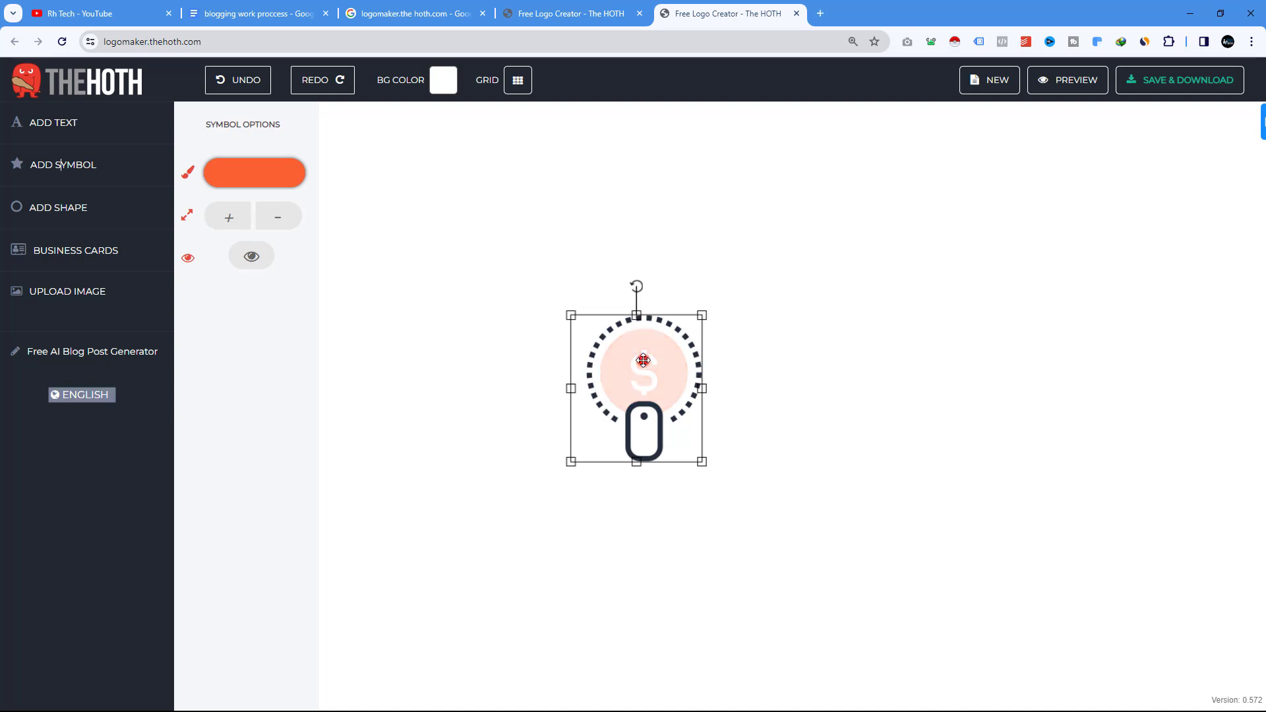
pyautogui.click(640, 387)
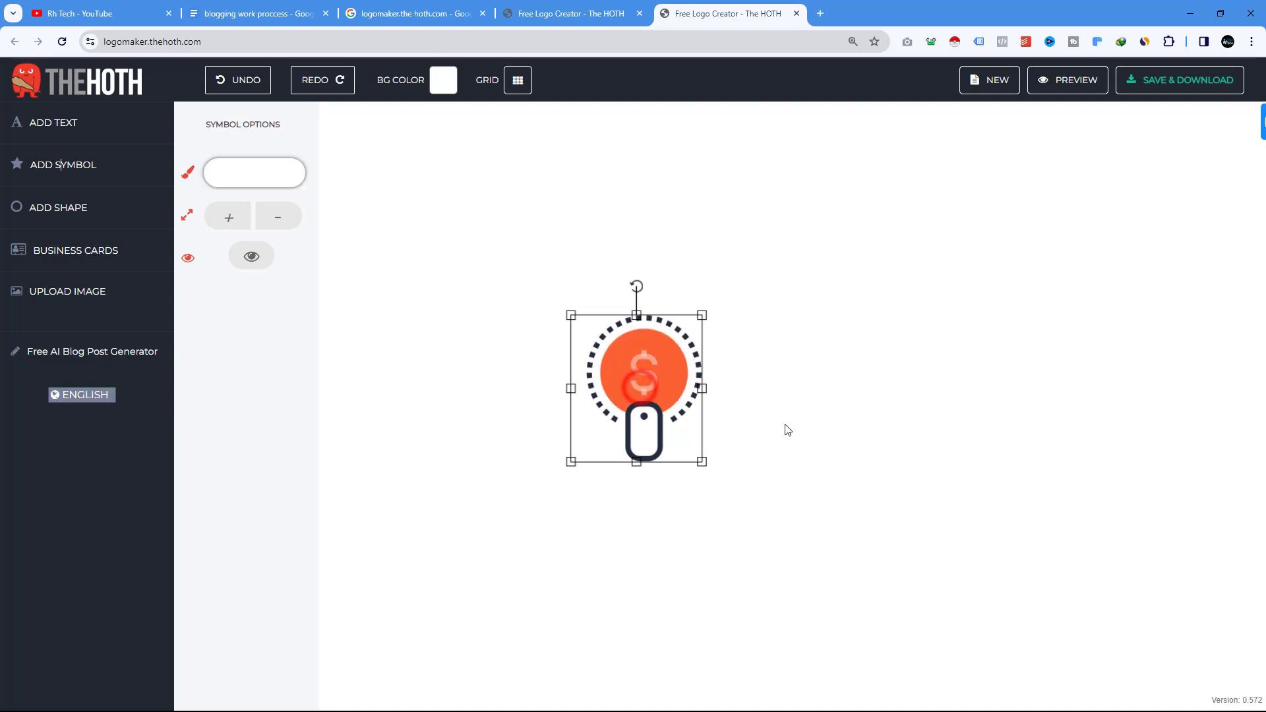
pyautogui.click(791, 422)
pyautogui.click(641, 385)
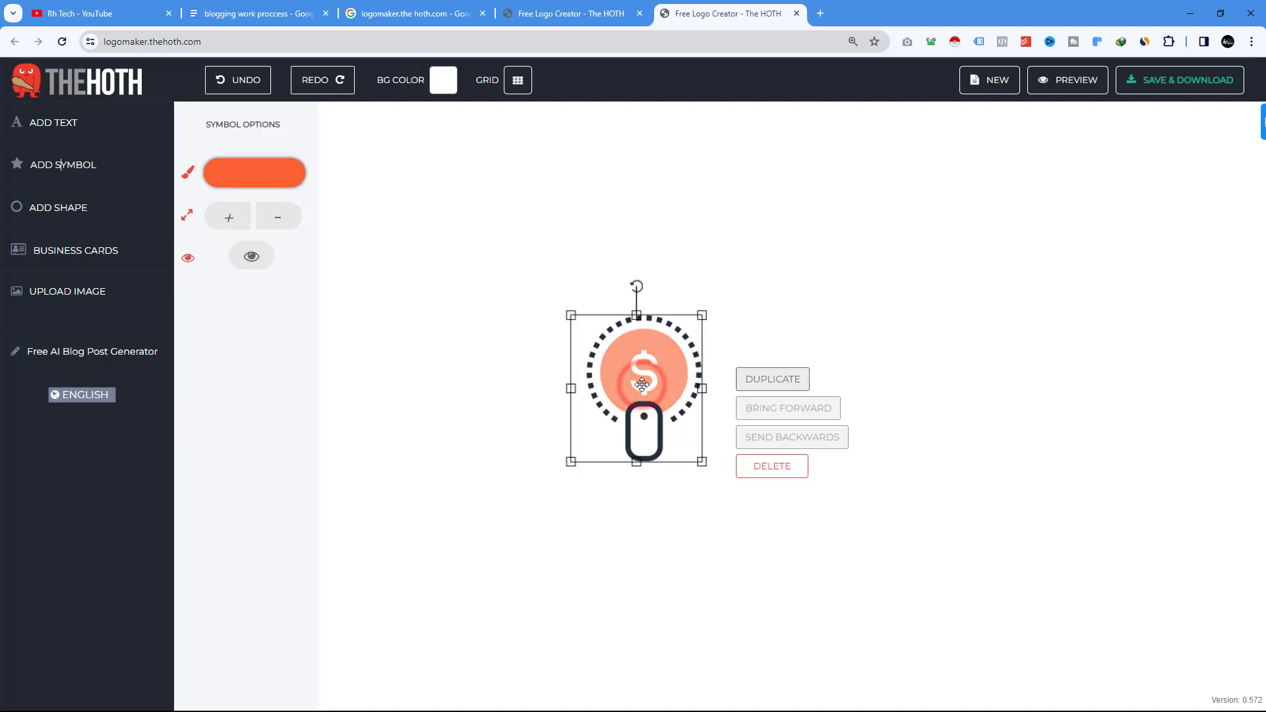
pyautogui.click(643, 370)
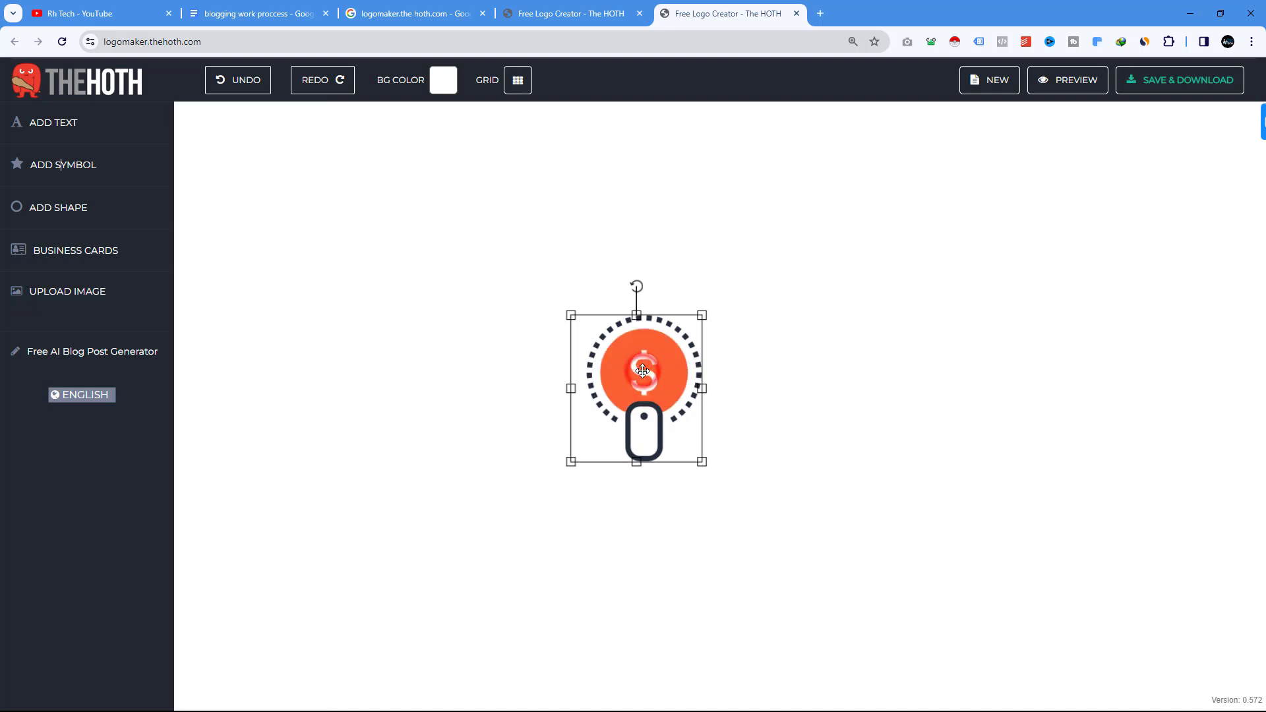
pyautogui.click(643, 370)
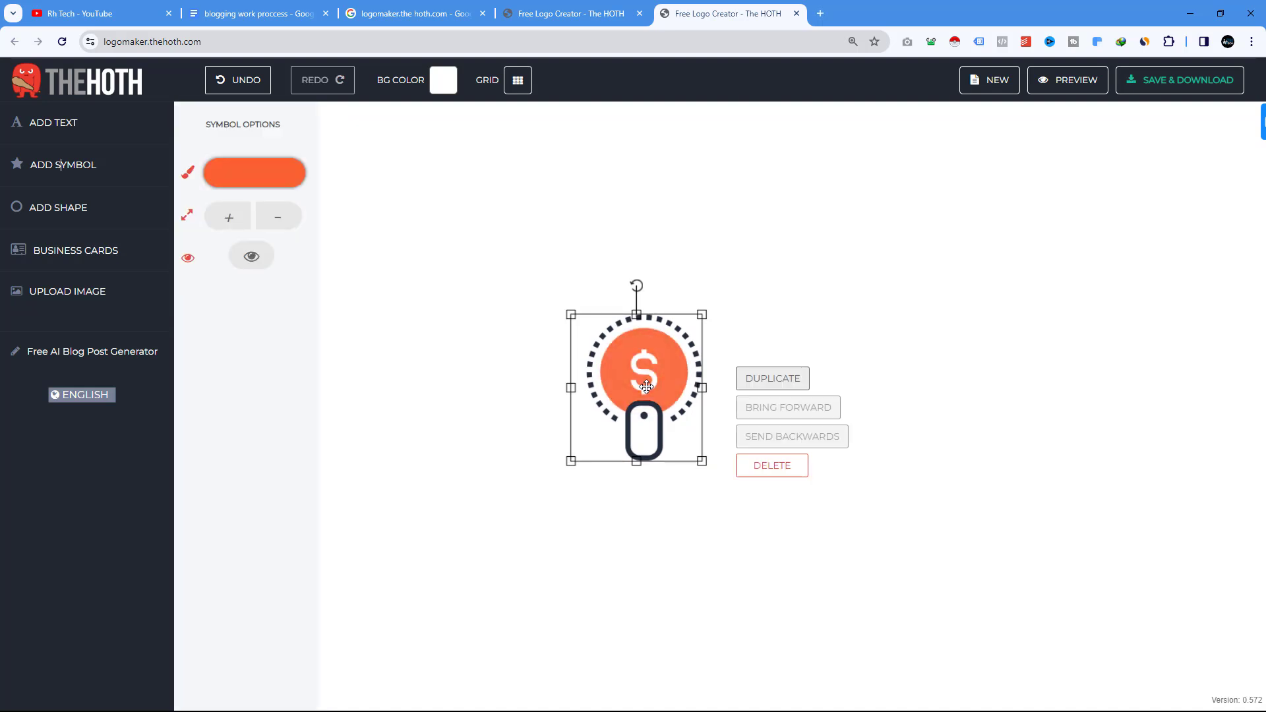
pyautogui.click(644, 387)
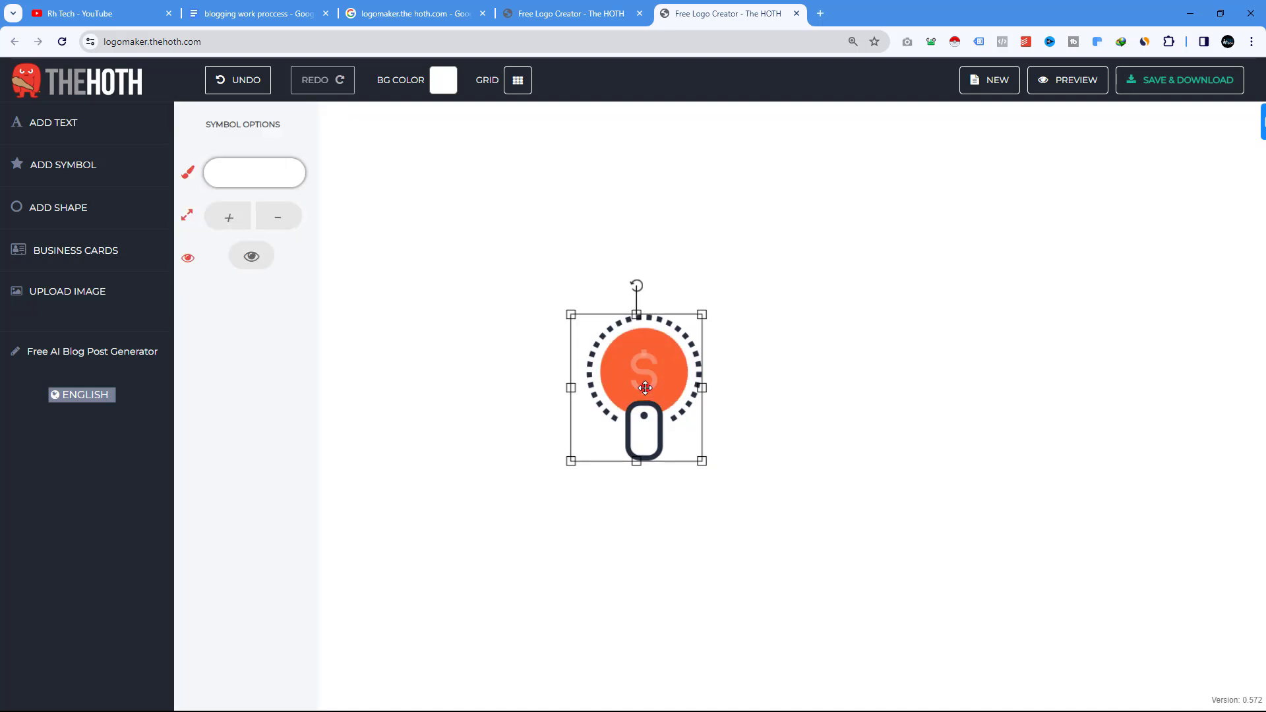
# - Hide the dollar sign inside the symbol while keeping the orange circle, and reselect the hidden dollar sign
pyautogui.click(251, 258)
pyautogui.click(616, 368)
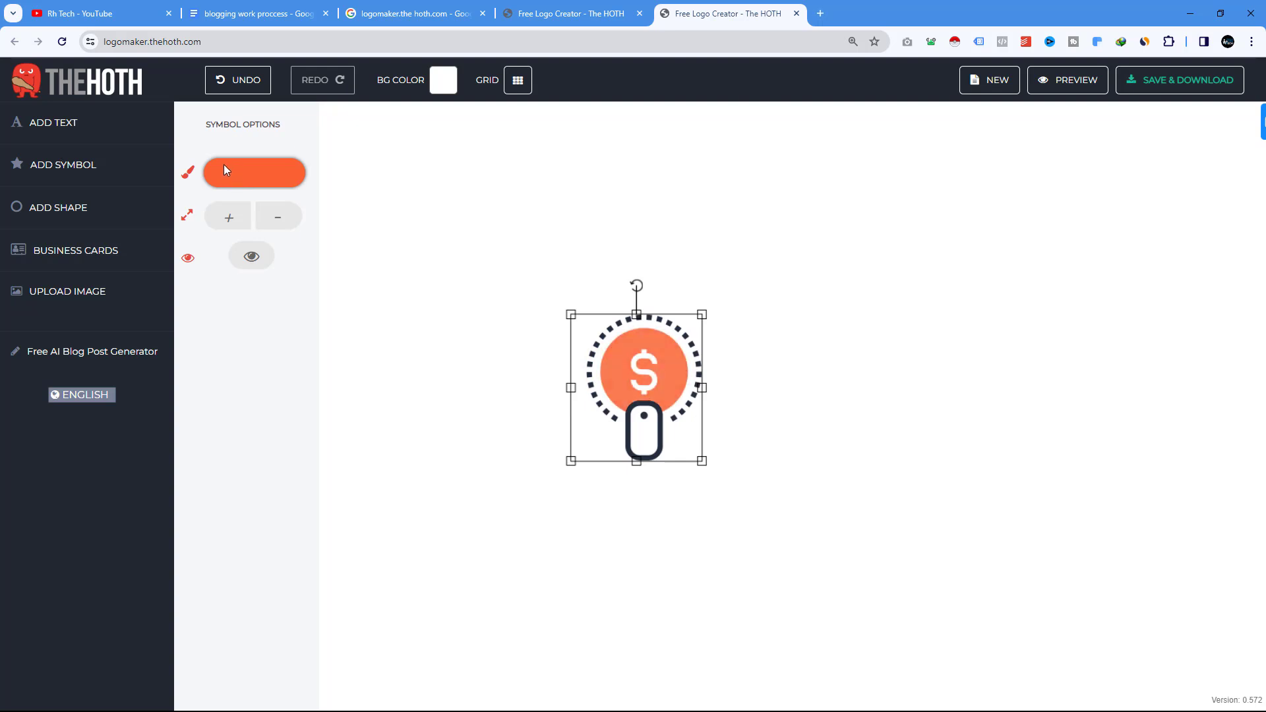
pyautogui.click(645, 388)
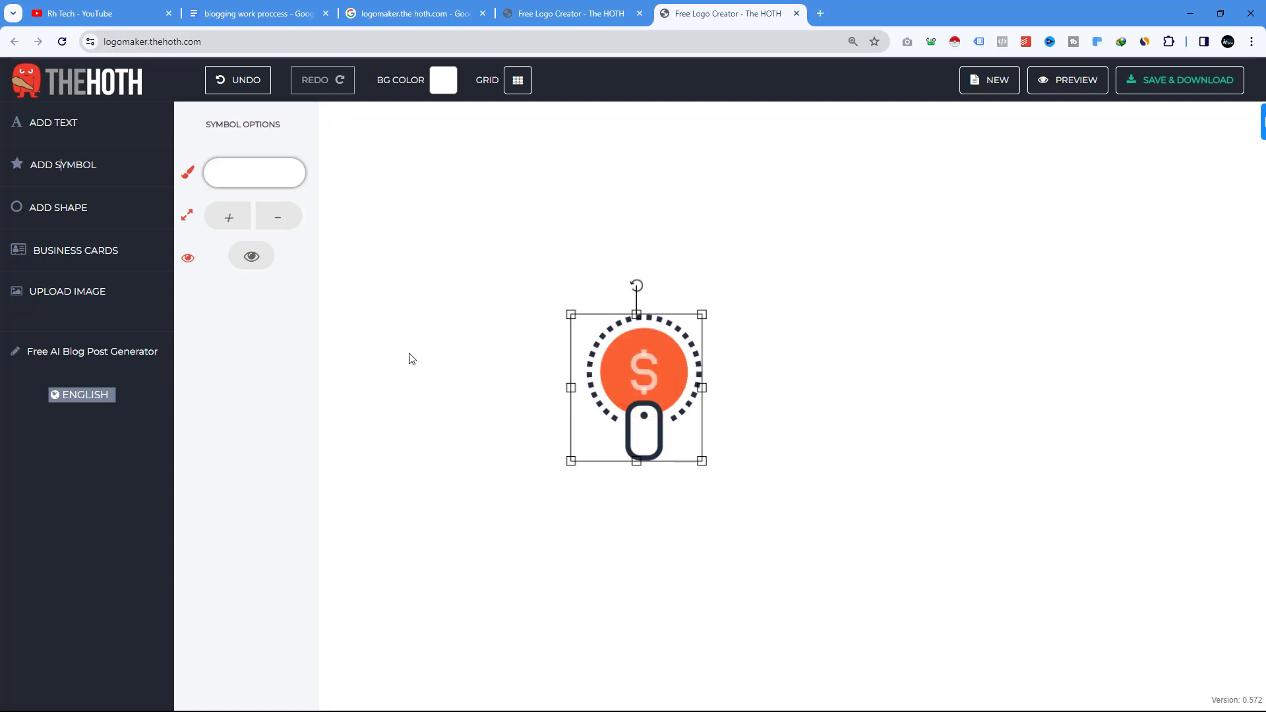
pyautogui.click(254, 263)
pyautogui.click(516, 373)
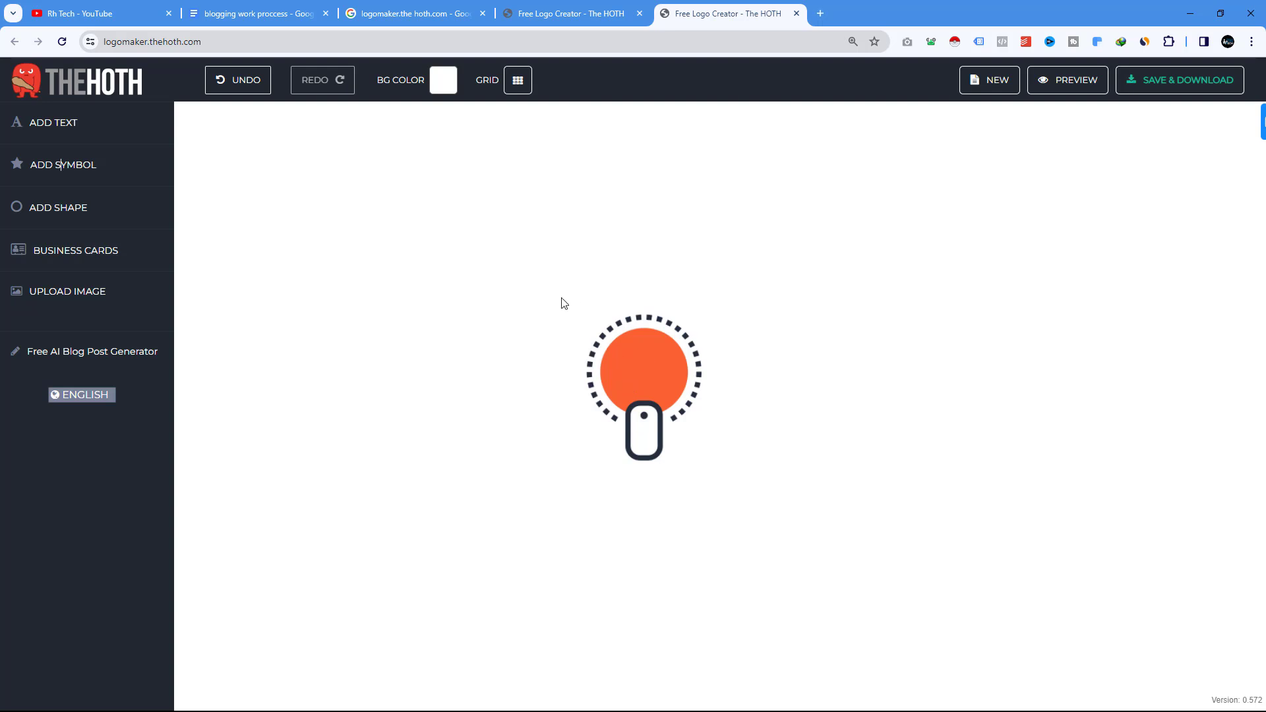
pyautogui.click(646, 353)
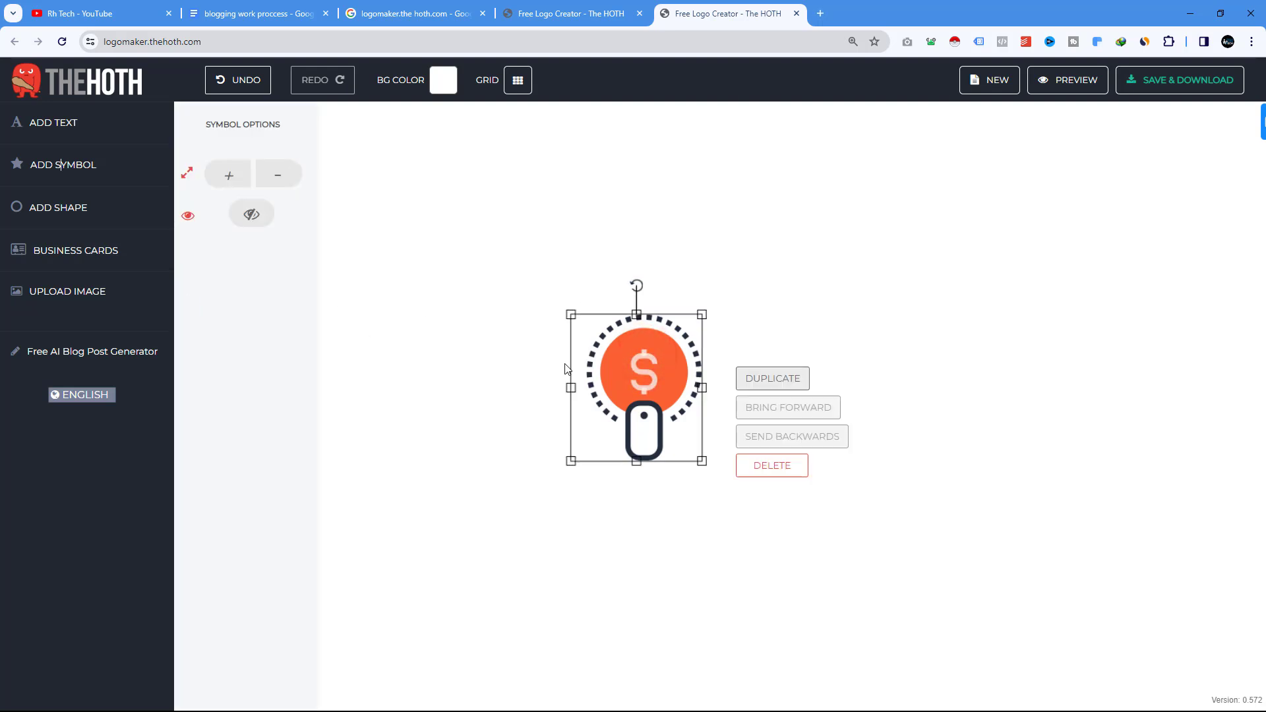
# - Add the pink-ribboned gift box symbol from the Shopping category to the logo with the magnifier
pyautogui.click(482, 341)
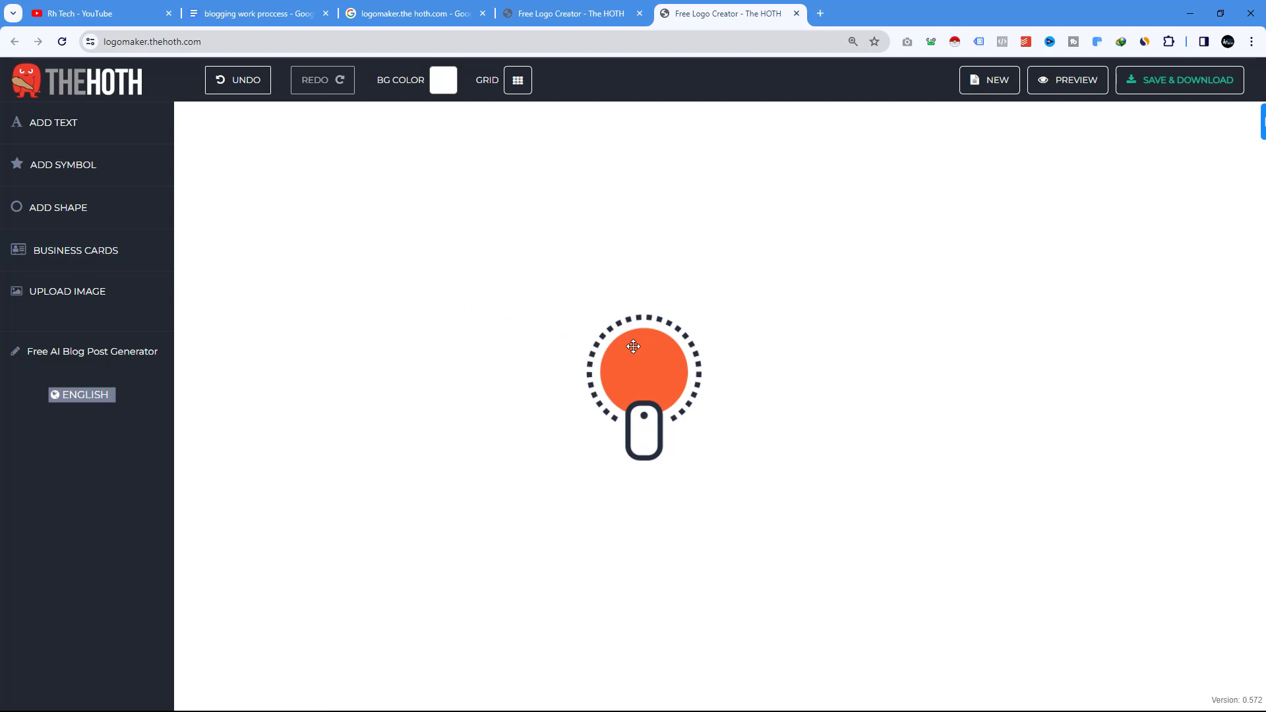
pyautogui.click(633, 346)
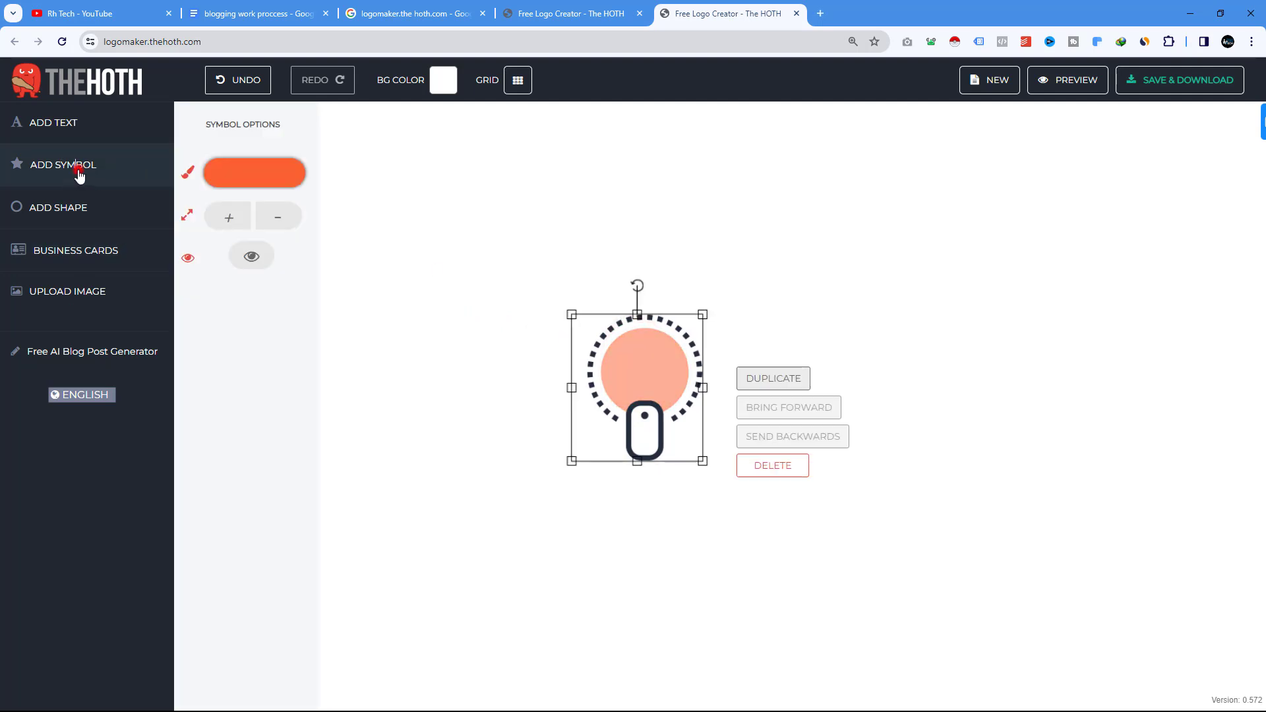
pyautogui.click(78, 169)
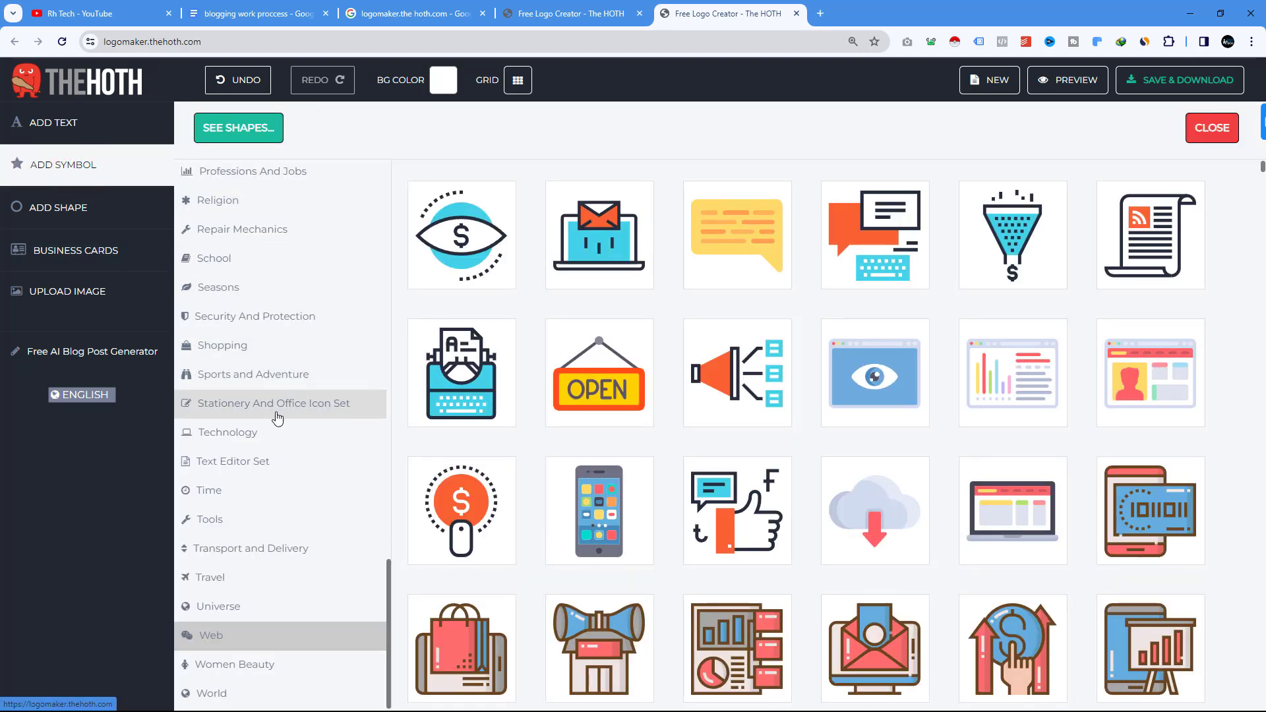
pyautogui.scroll(1, 278, 424)
pyautogui.scroll(1, 278, 424)
pyautogui.click(253, 483)
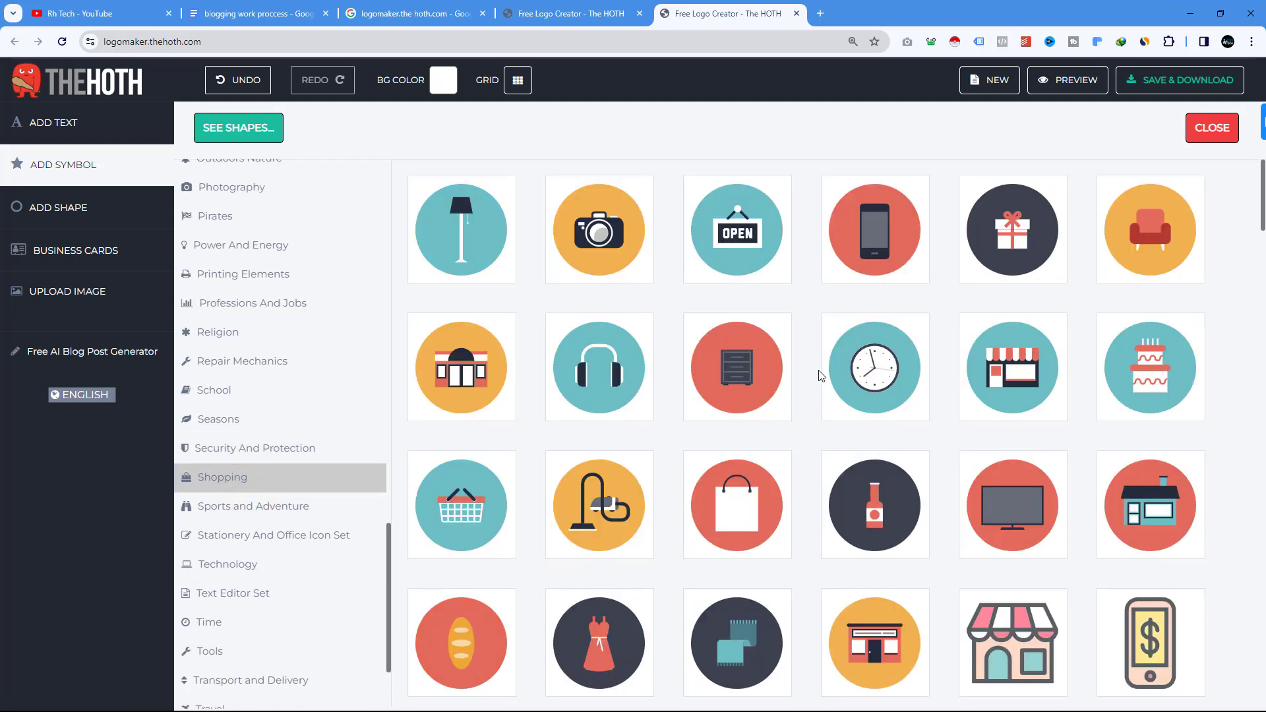
pyautogui.scroll(-1, 850, 409)
pyautogui.scroll(-3, 848, 409)
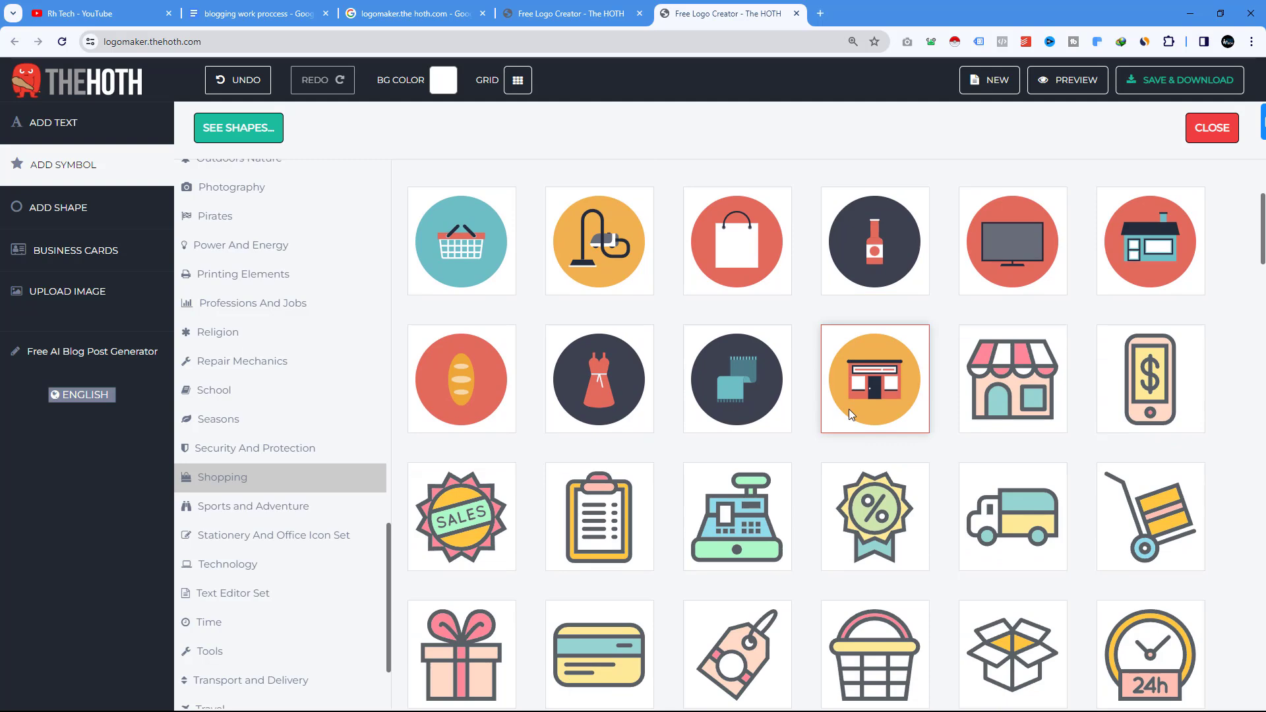
pyautogui.scroll(-3, 848, 410)
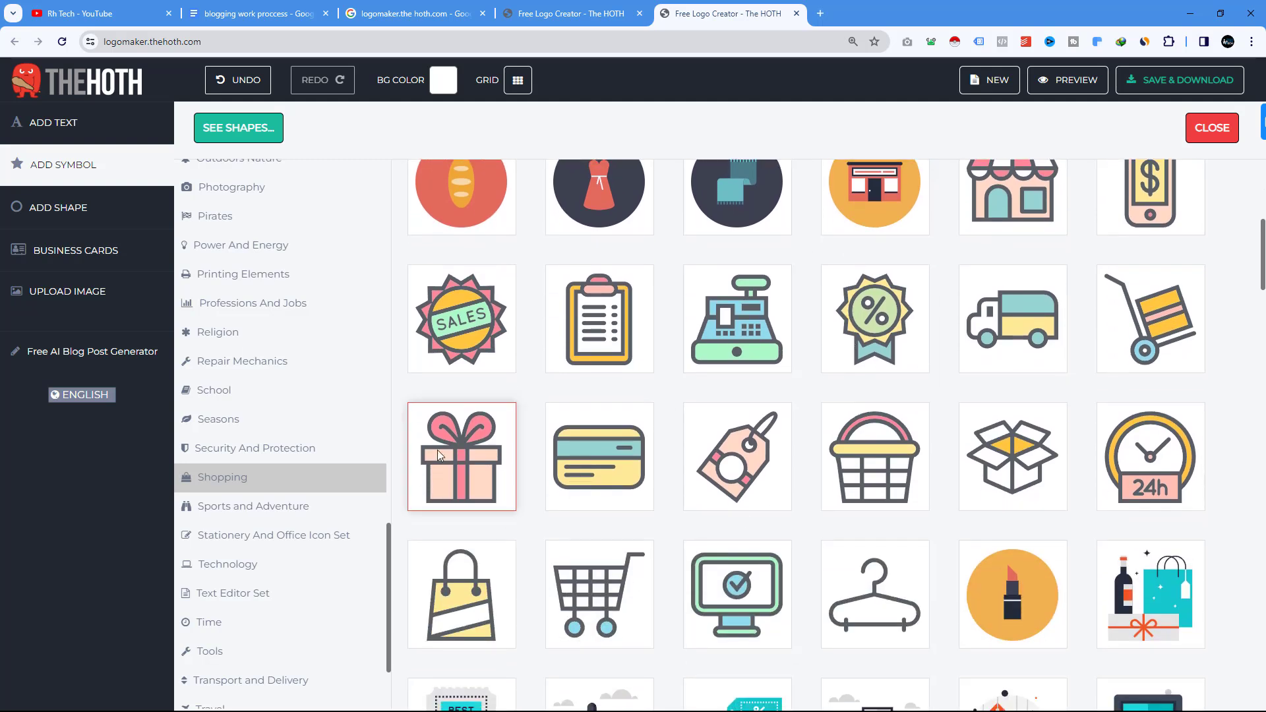
pyautogui.click(472, 448)
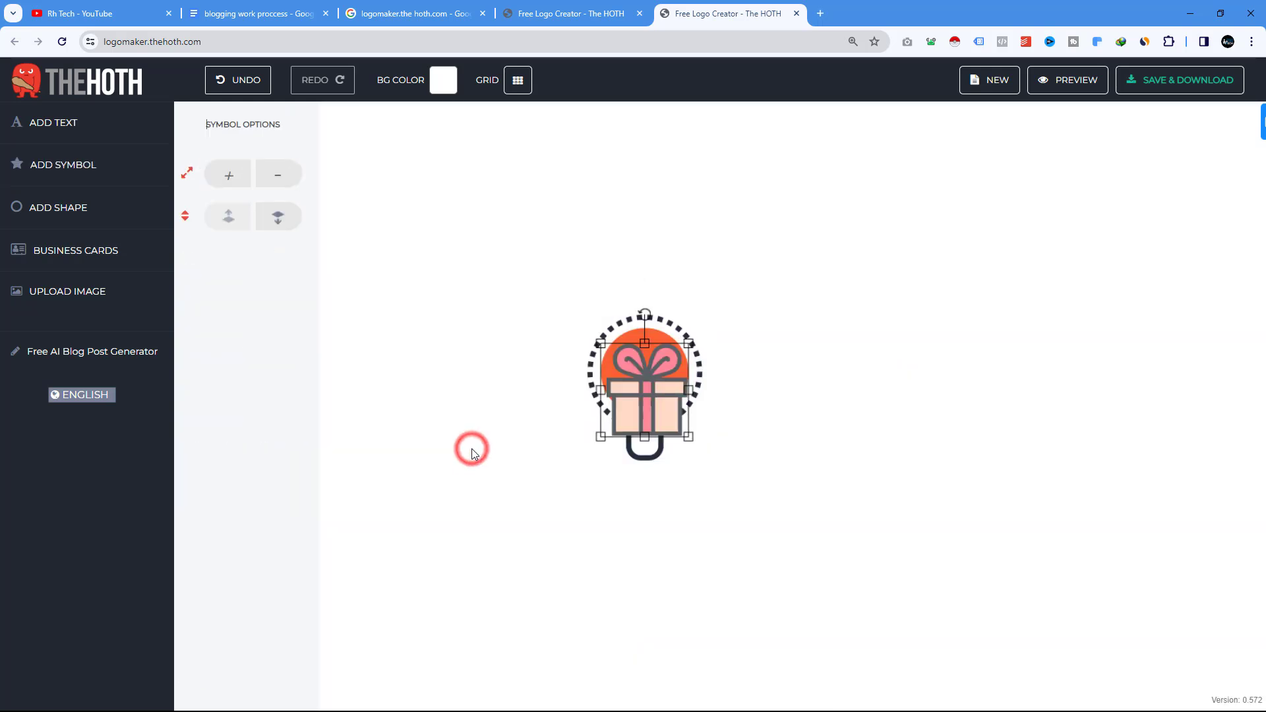
# - Shrink the gift box symbol and center it inside the magnifier's orange circle
pyautogui.moveTo(689, 436); pyautogui.dragTo(651, 374)
pyautogui.click(815, 306)
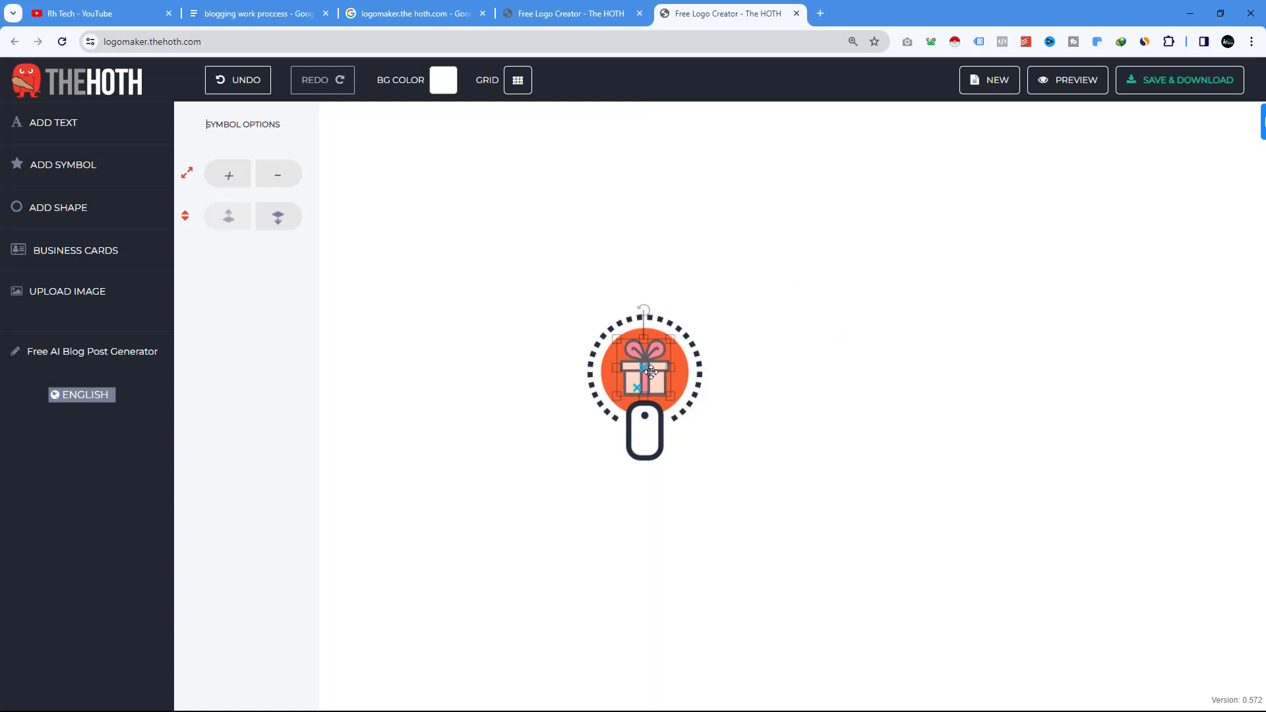
pyautogui.click(832, 337)
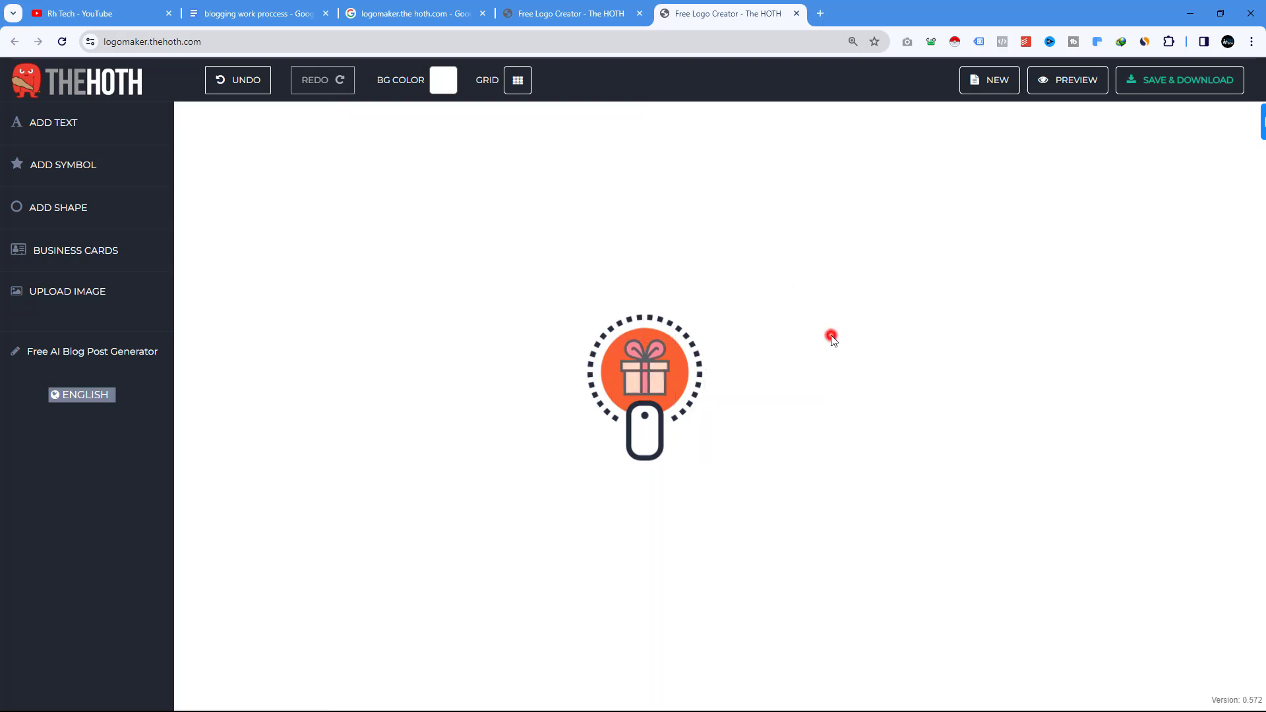
# - Shift the hue of the gift box's pink ribbon to a salmon red and nudge the box slightly left in the circle
pyautogui.click(644, 383)
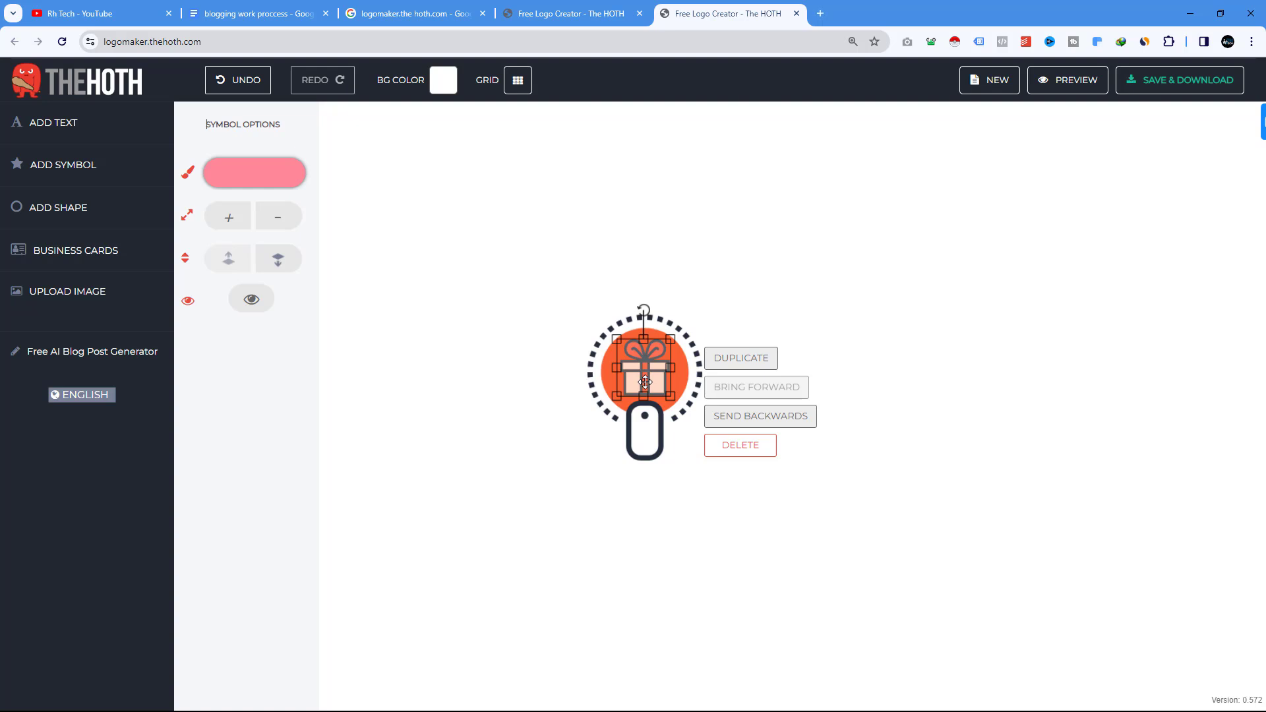
pyautogui.click(280, 173)
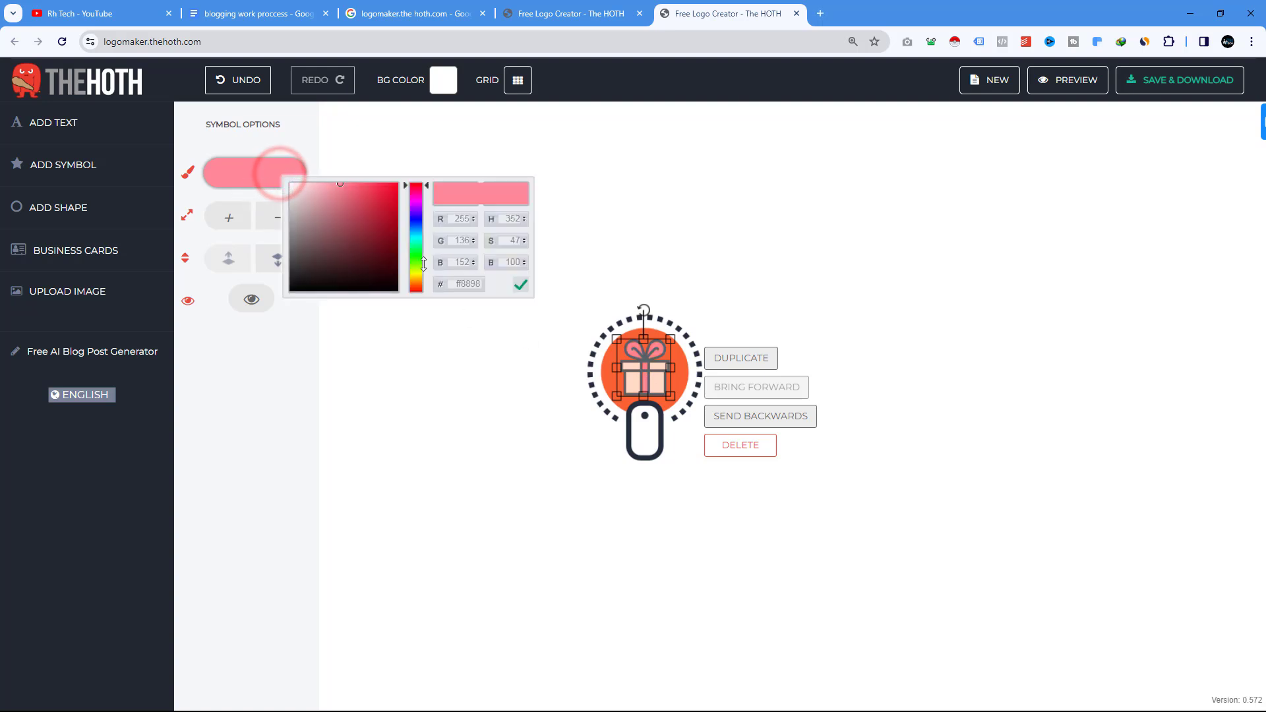
pyautogui.moveTo(429, 188); pyautogui.dragTo(436, 298)
pyautogui.click(580, 383)
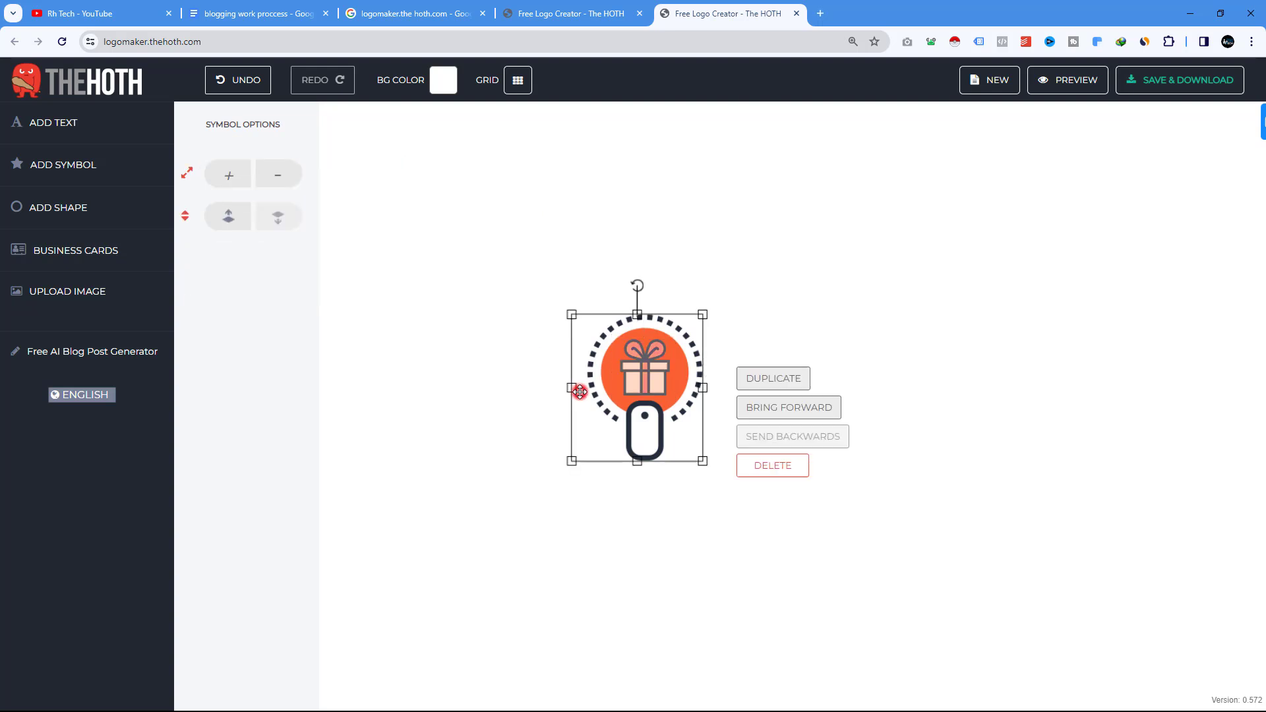
pyautogui.click(503, 402)
pyautogui.click(622, 379)
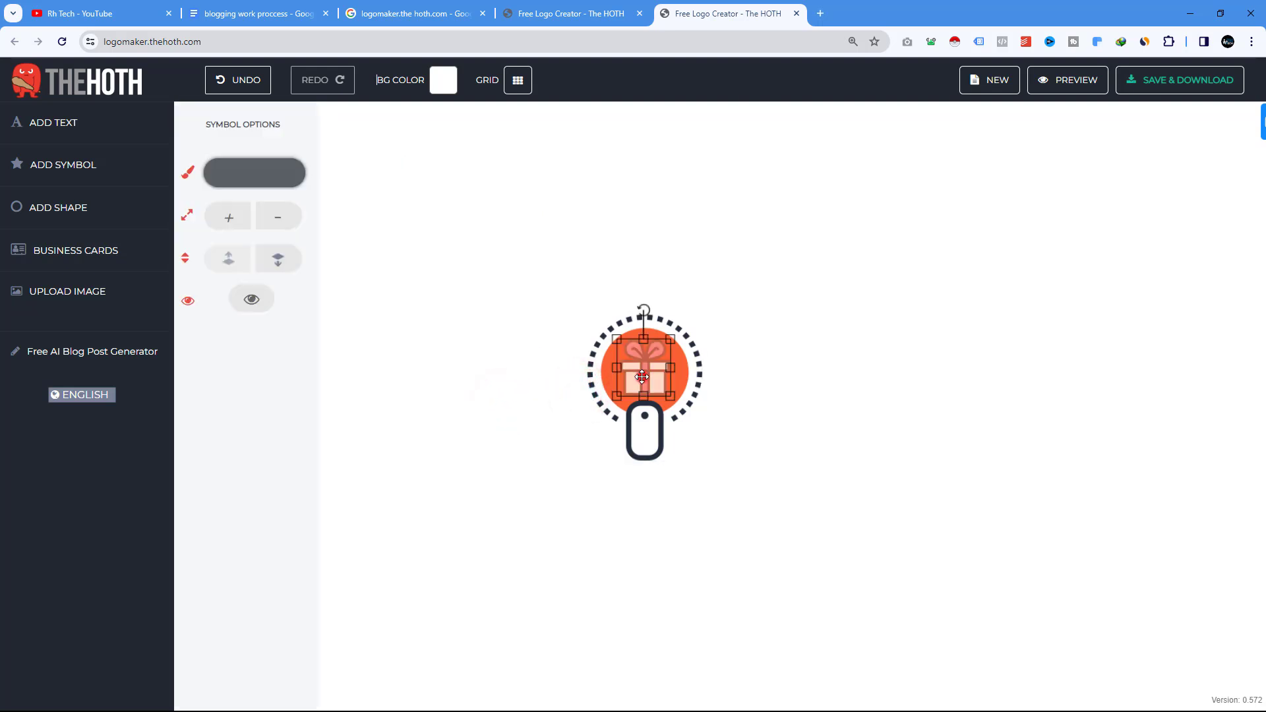
pyautogui.click(790, 272)
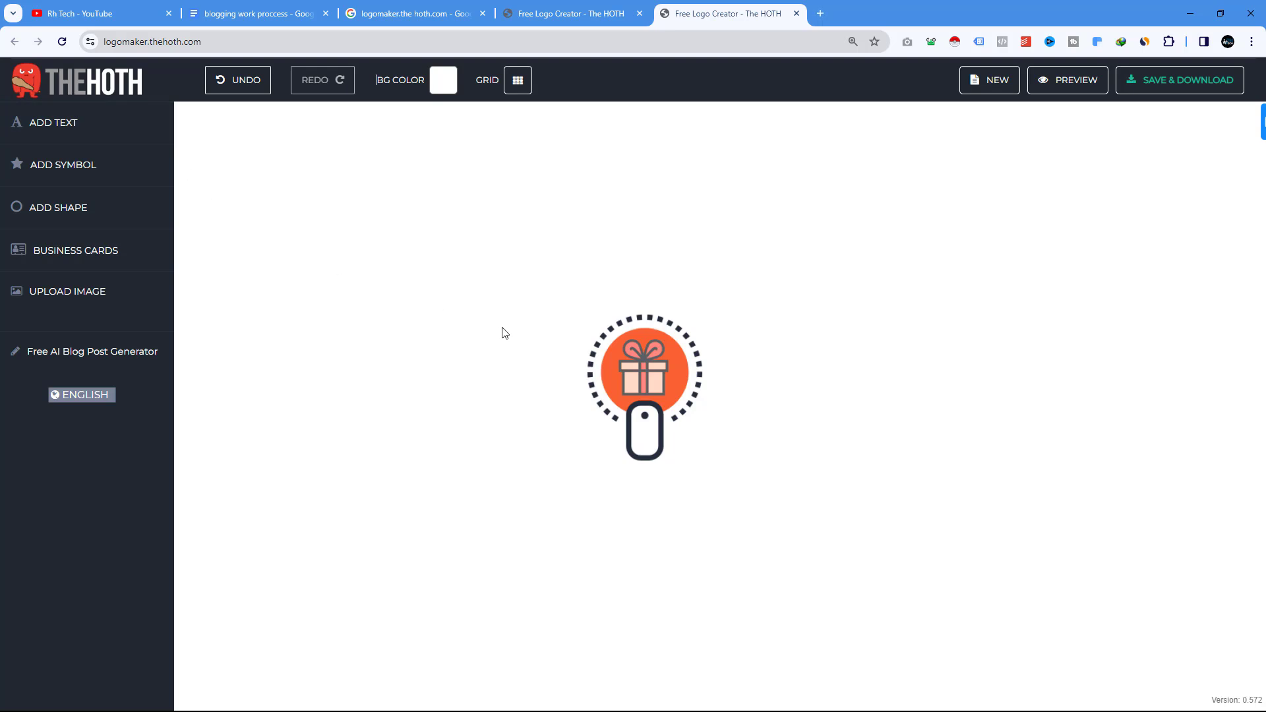
# - Enlarge the magnifier symbol very slightly around the gift box
pyautogui.click(572, 328)
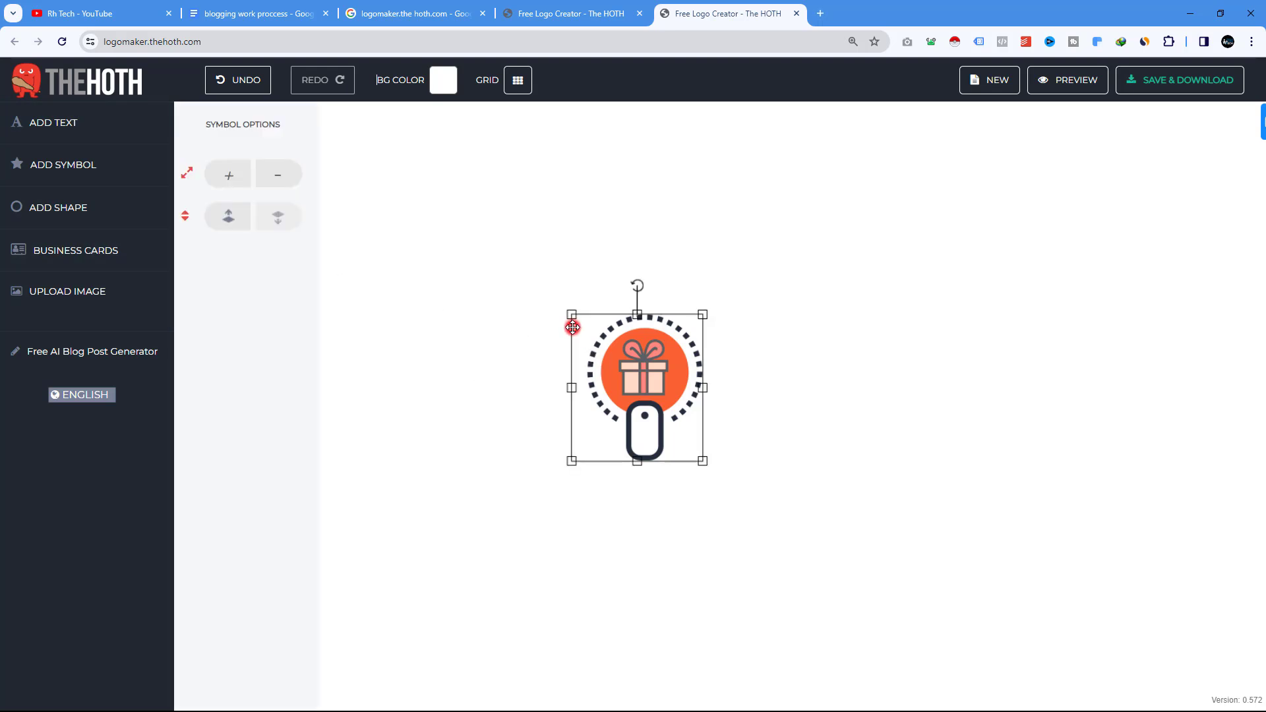
pyautogui.moveTo(571, 314)
pyautogui.mouseDown()
pyautogui.moveTo(583, 326)
pyautogui.moveTo(567, 314)
pyautogui.mouseUp()
pyautogui.click(538, 349)
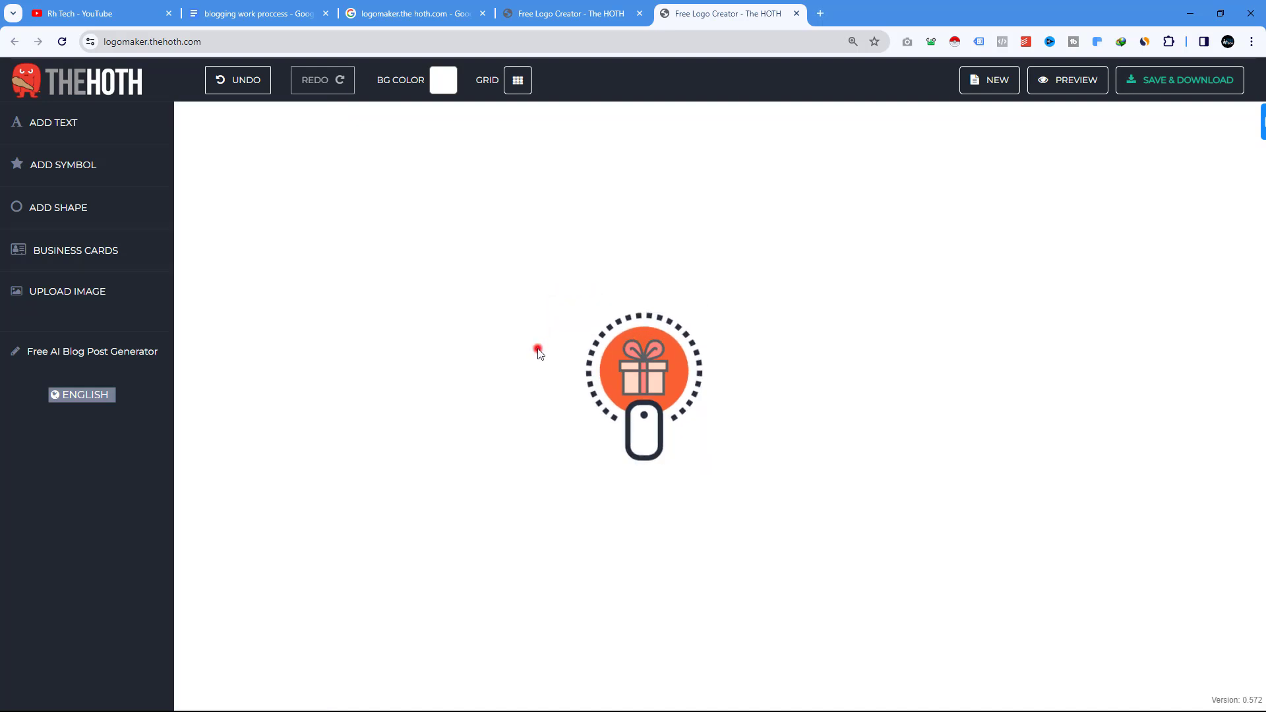
pyautogui.click(619, 356)
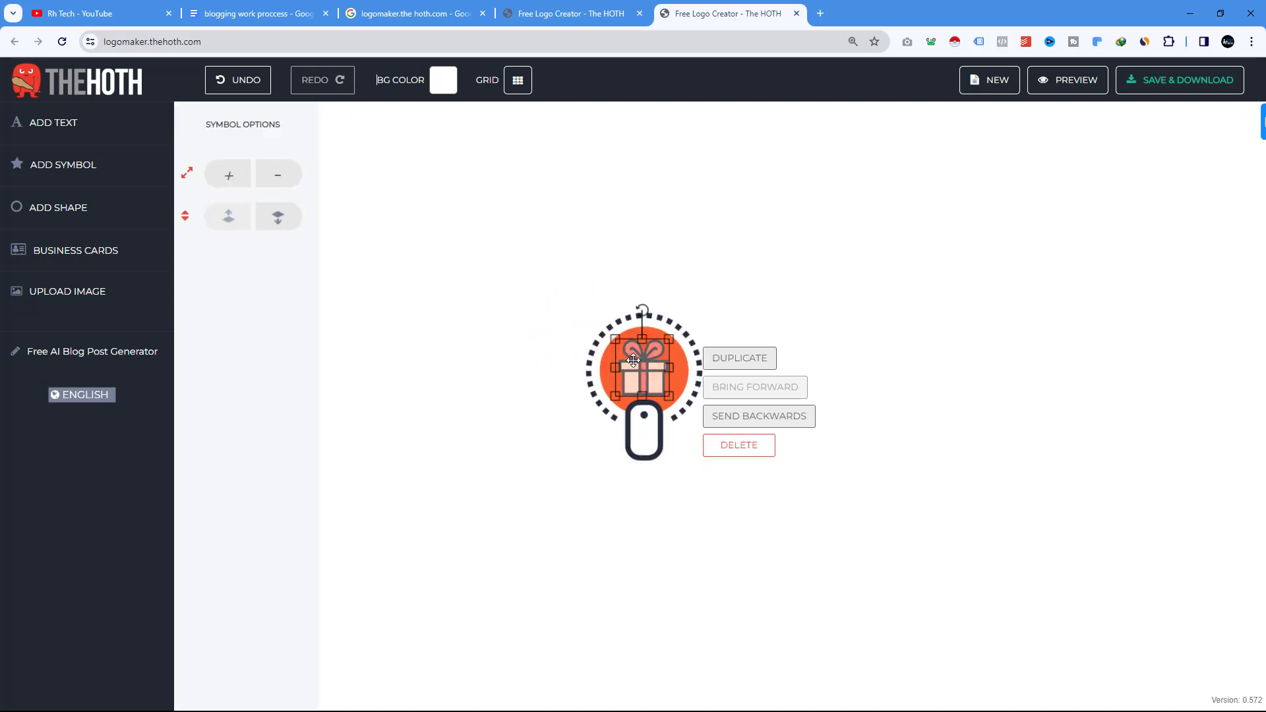
pyautogui.click(627, 370)
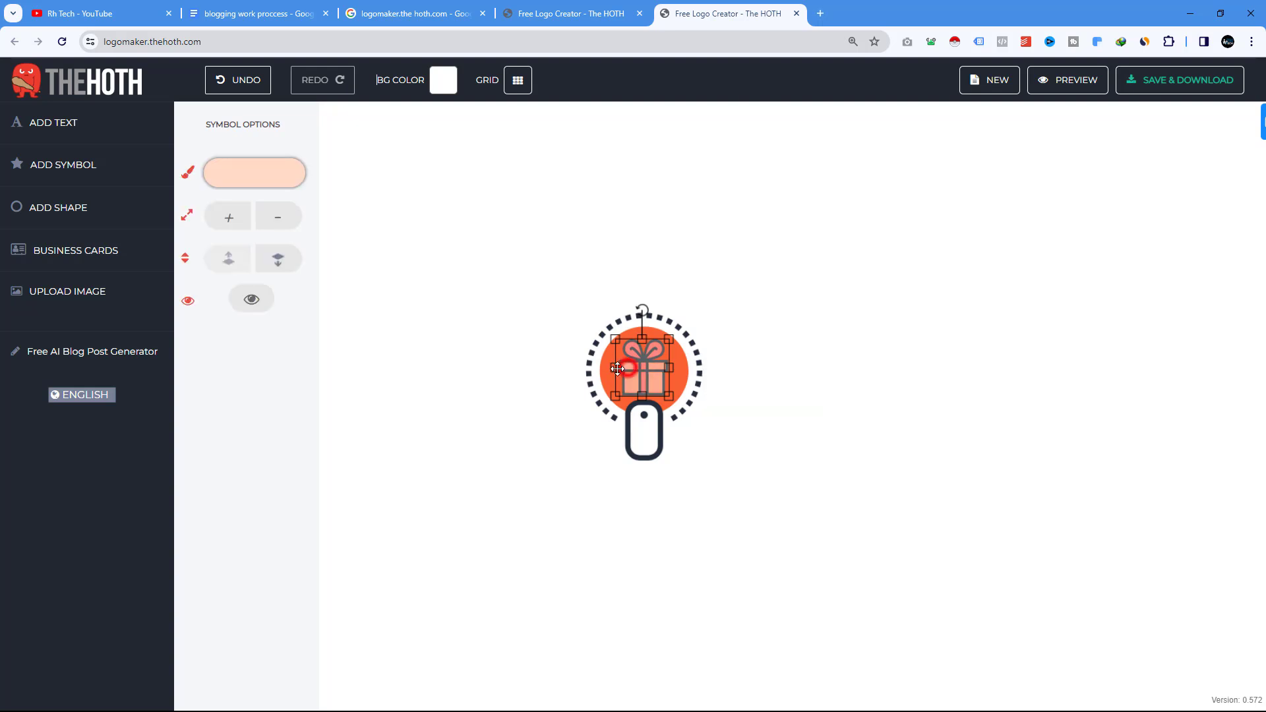
pyautogui.click(590, 368)
pyautogui.click(570, 456)
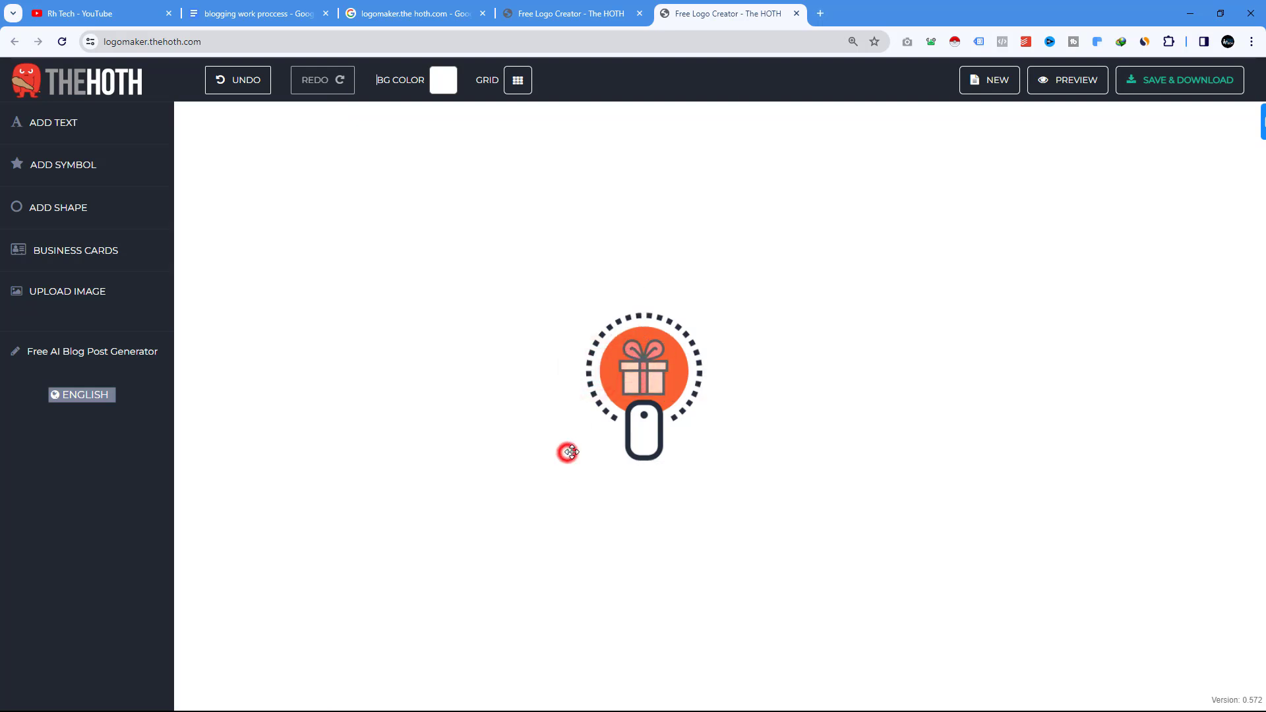
# - Scale down the magnifier symbol, then shrink the gift box to match and center it in the orange circle
pyautogui.click(602, 382)
pyautogui.moveTo(570, 460); pyautogui.dragTo(604, 422)
pyautogui.click(663, 369)
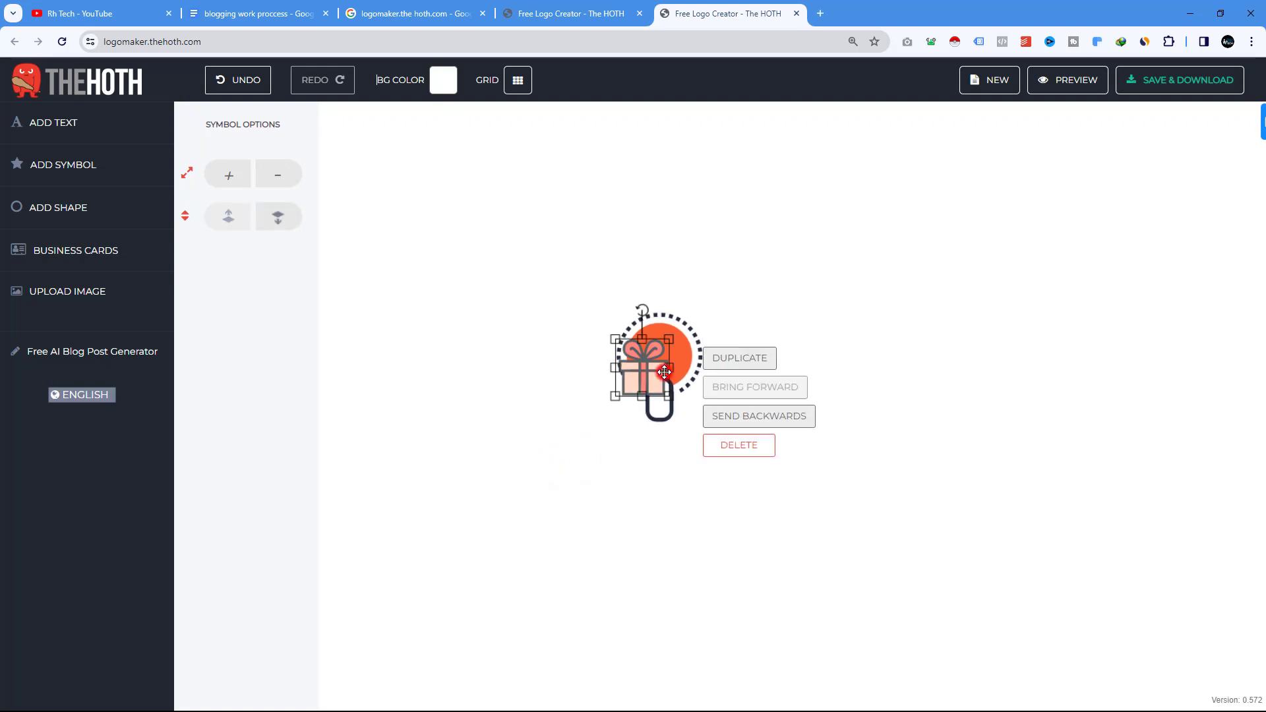
pyautogui.moveTo(670, 398); pyautogui.dragTo(658, 359)
pyautogui.click(565, 370)
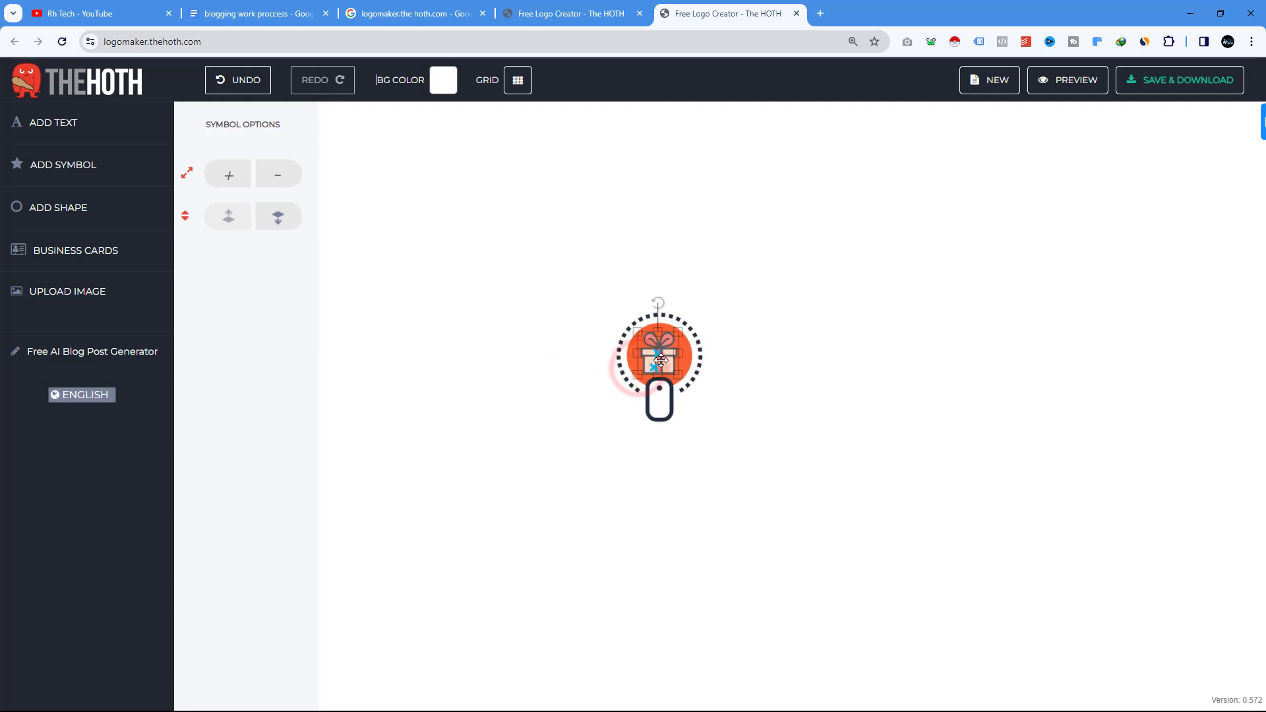
pyautogui.click(541, 350)
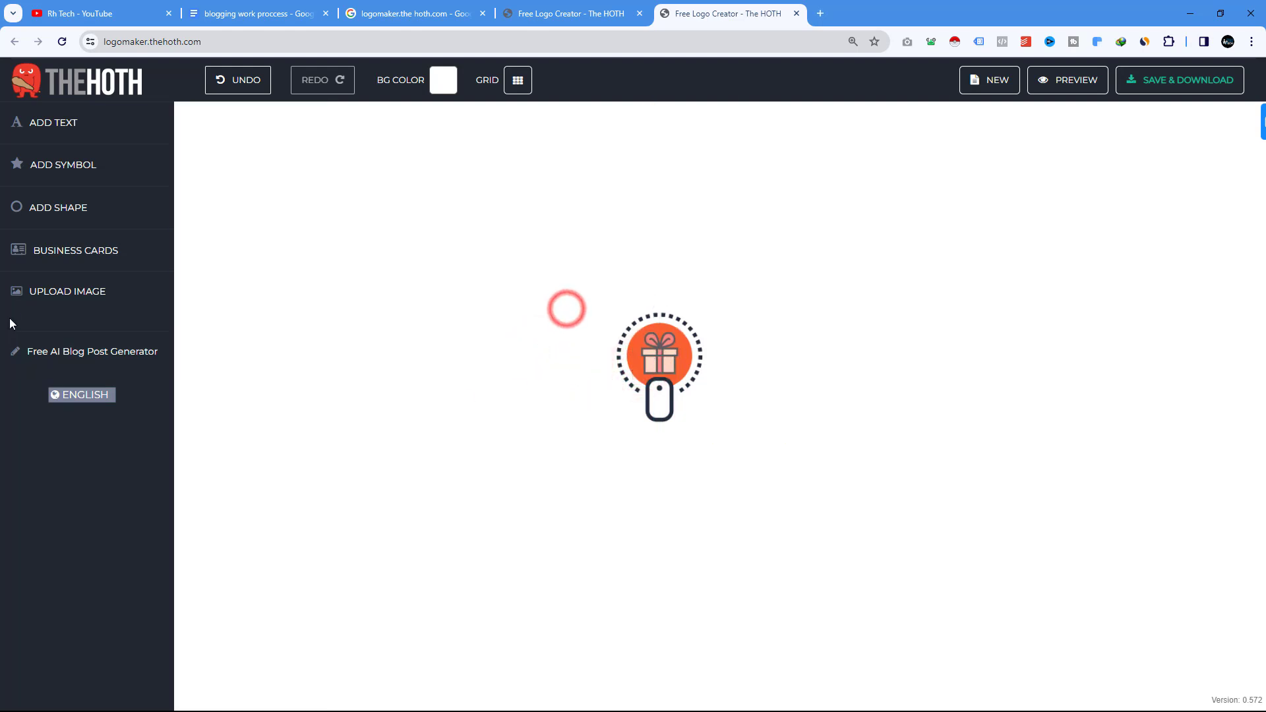
# - Add a text element to the logo and place it to the right of the magnifier symbol
pyautogui.click(54, 131)
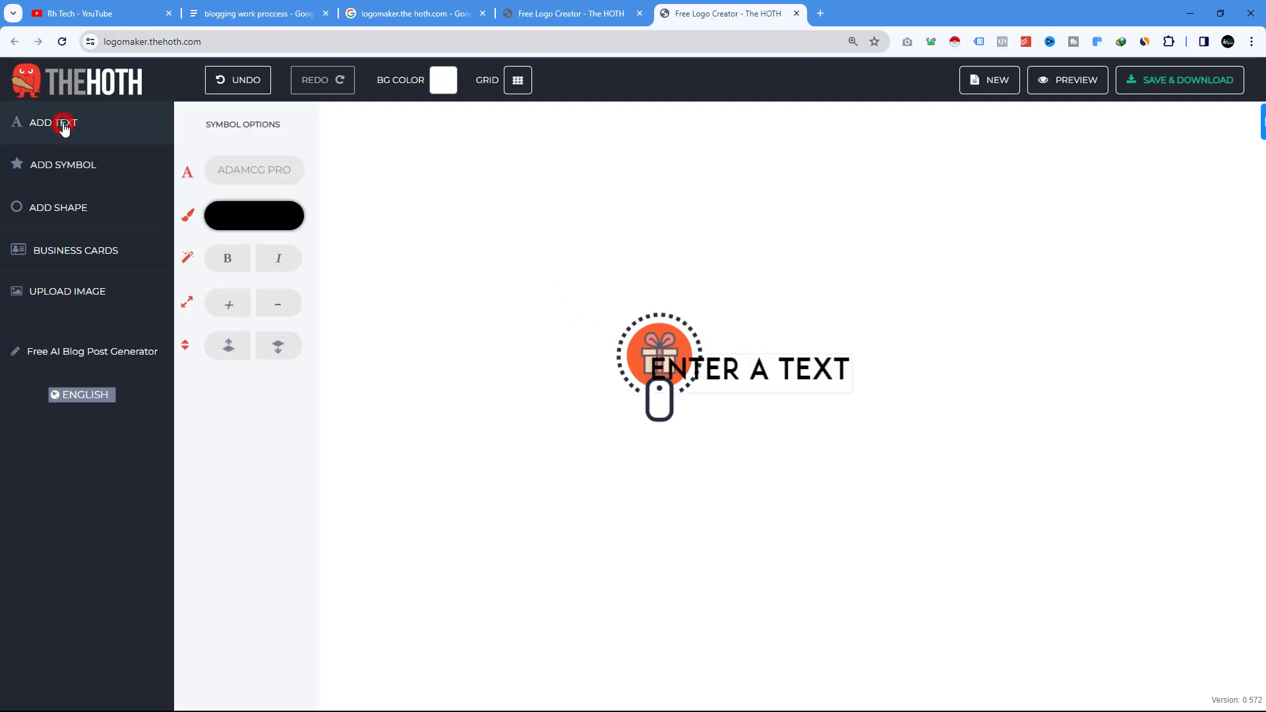
pyautogui.click(768, 433)
pyautogui.moveTo(736, 371); pyautogui.dragTo(801, 342)
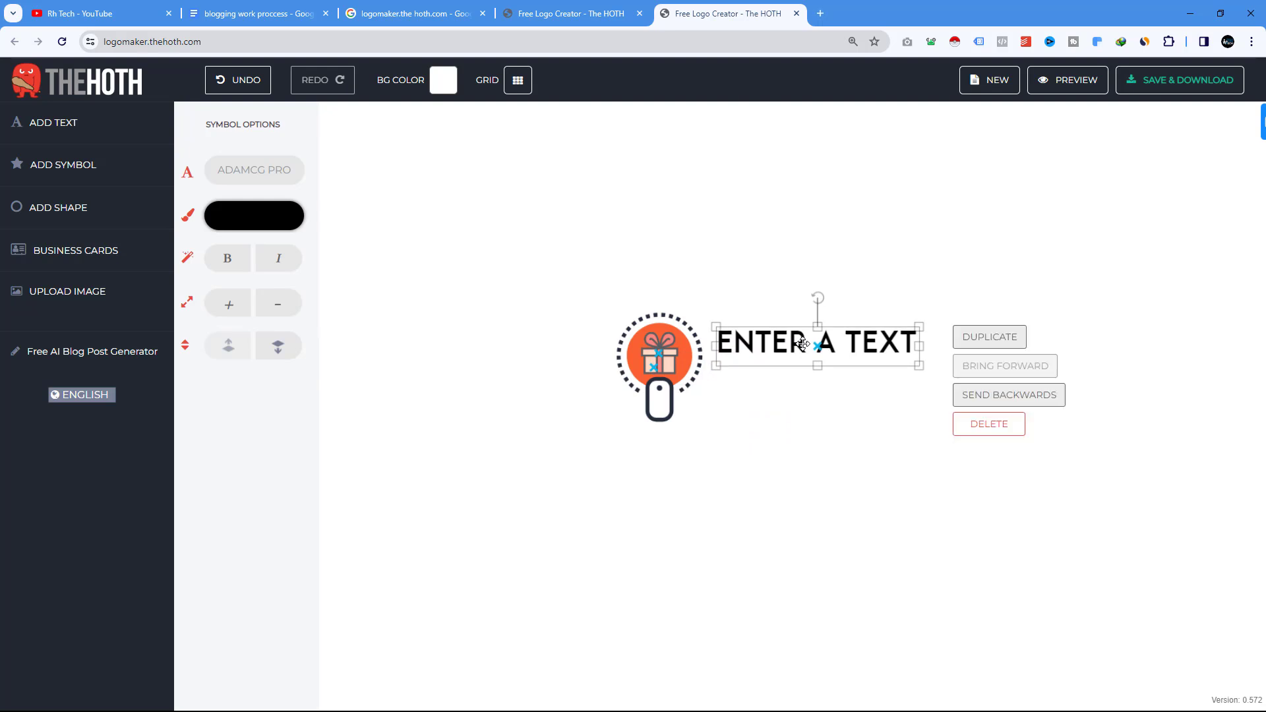
# - Check the blog's name on affistation.com and replace the logo's placeholder text with AFFISTATION
pyautogui.doubleClick(804, 343)
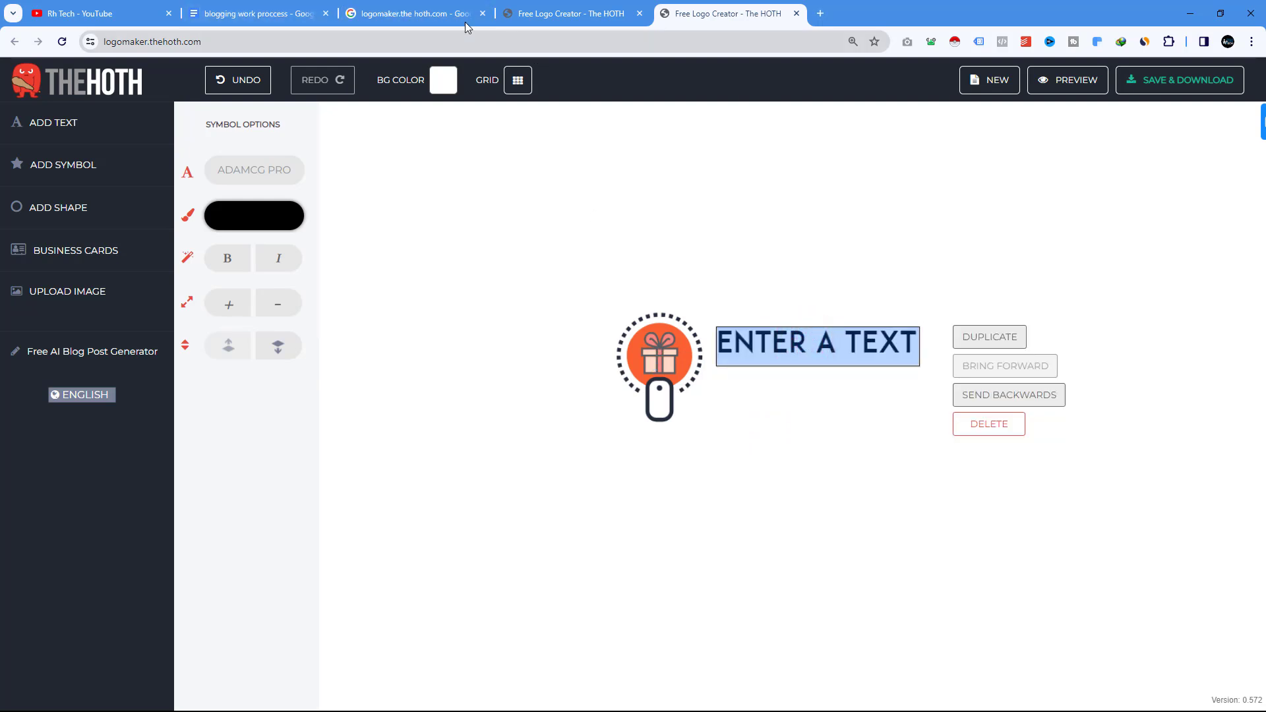
pyautogui.click(818, 13)
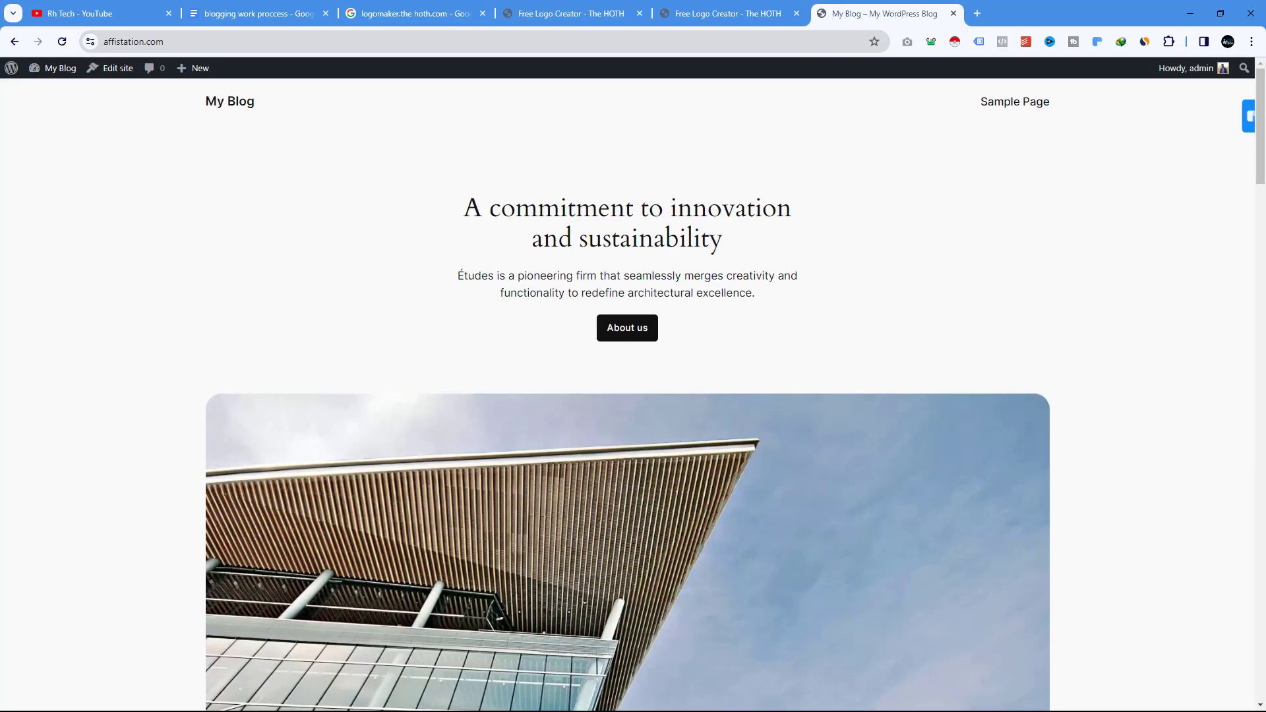
pyautogui.click(693, 6)
pyautogui.tripleClick(783, 342)
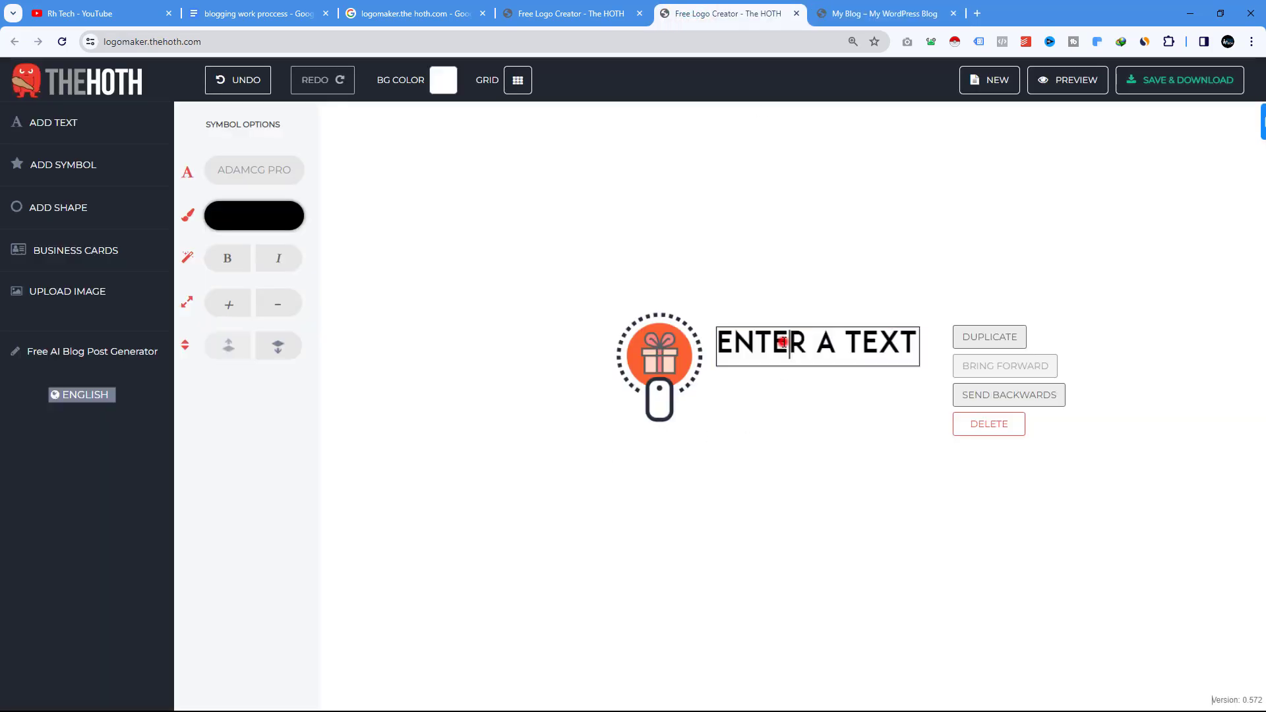
pyautogui.write('AFFISTATION')
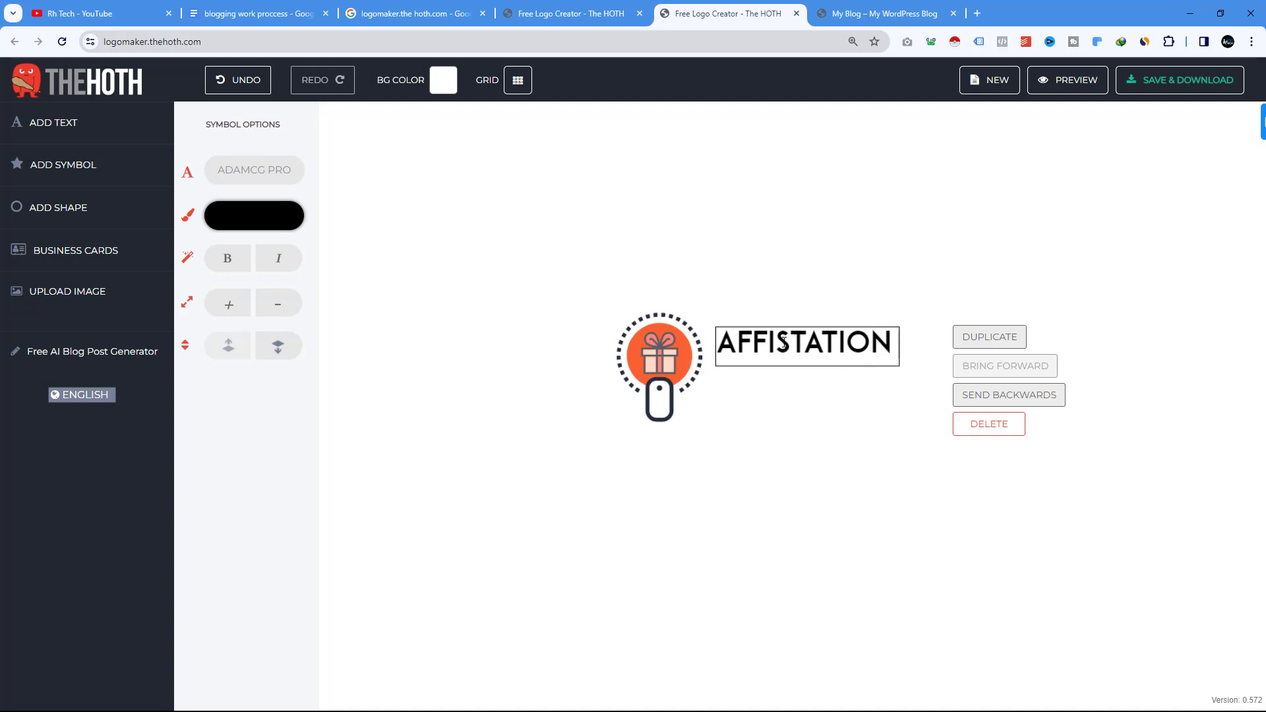
# - Duplicate the AFFISTATION text and place the copy just below the original
pyautogui.moveTo(783, 342); pyautogui.dragTo(792, 395)
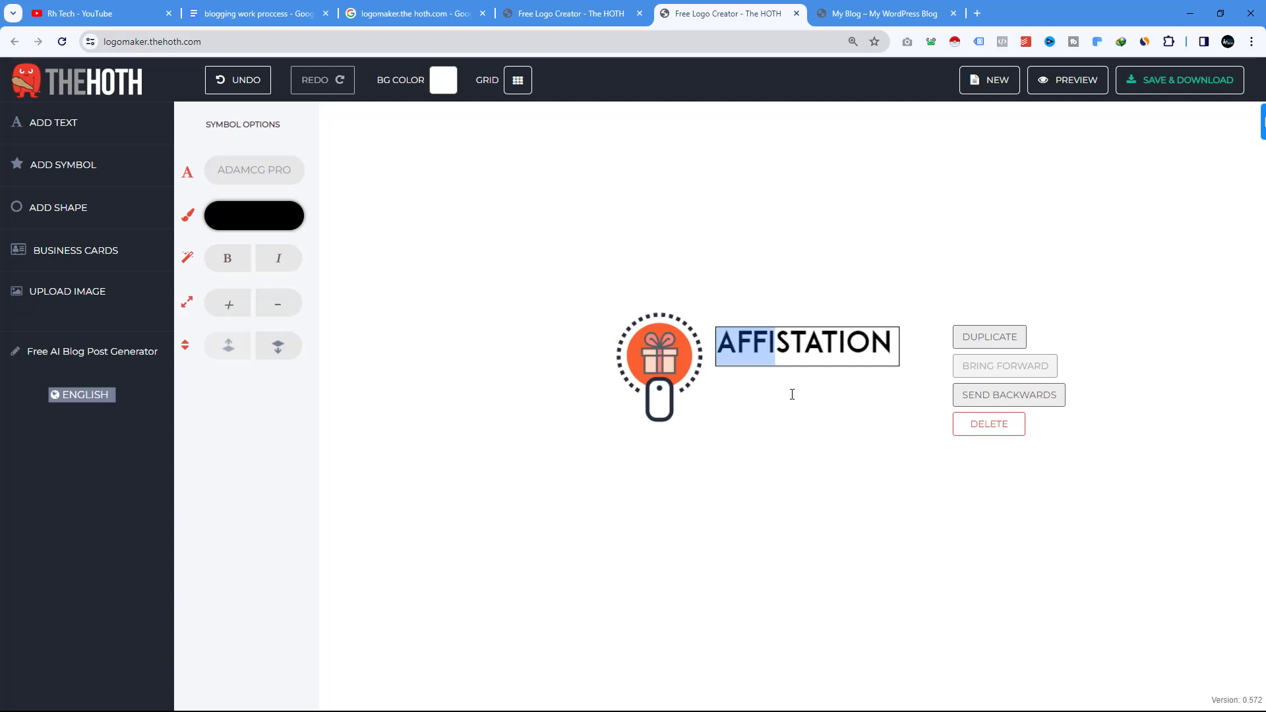
pyautogui.click(774, 367)
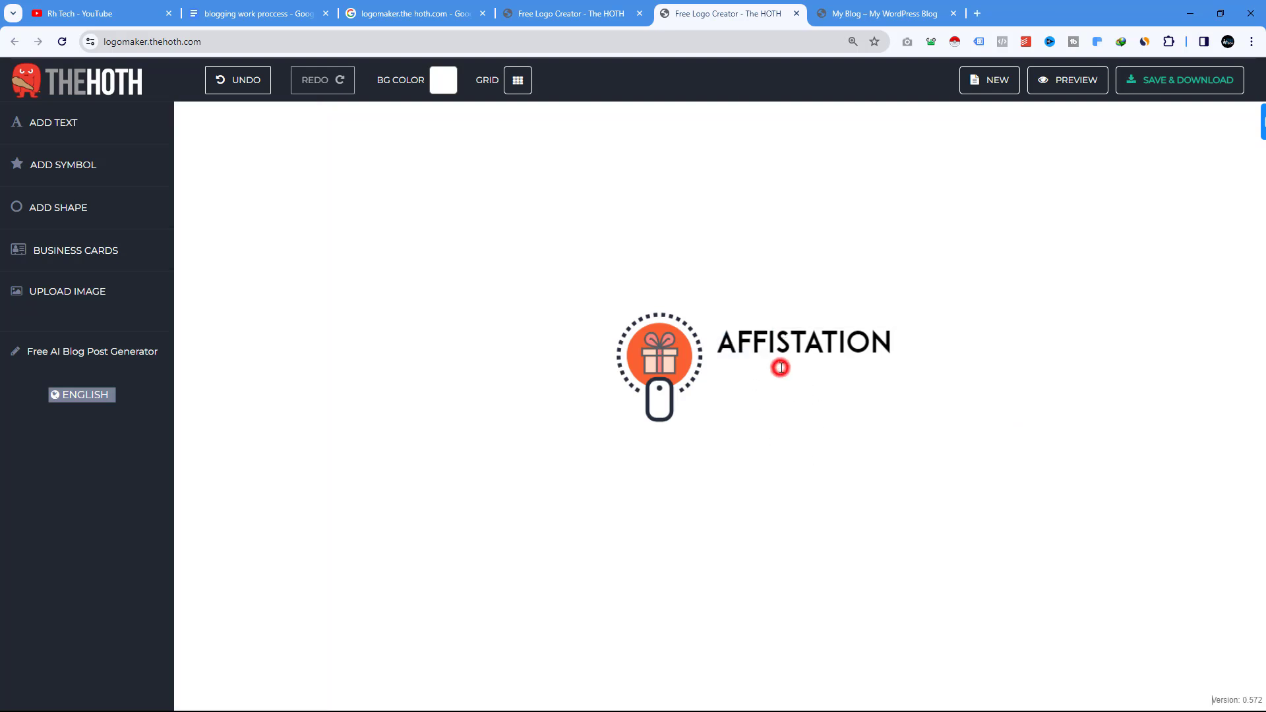
pyautogui.click(770, 342)
pyautogui.click(773, 342)
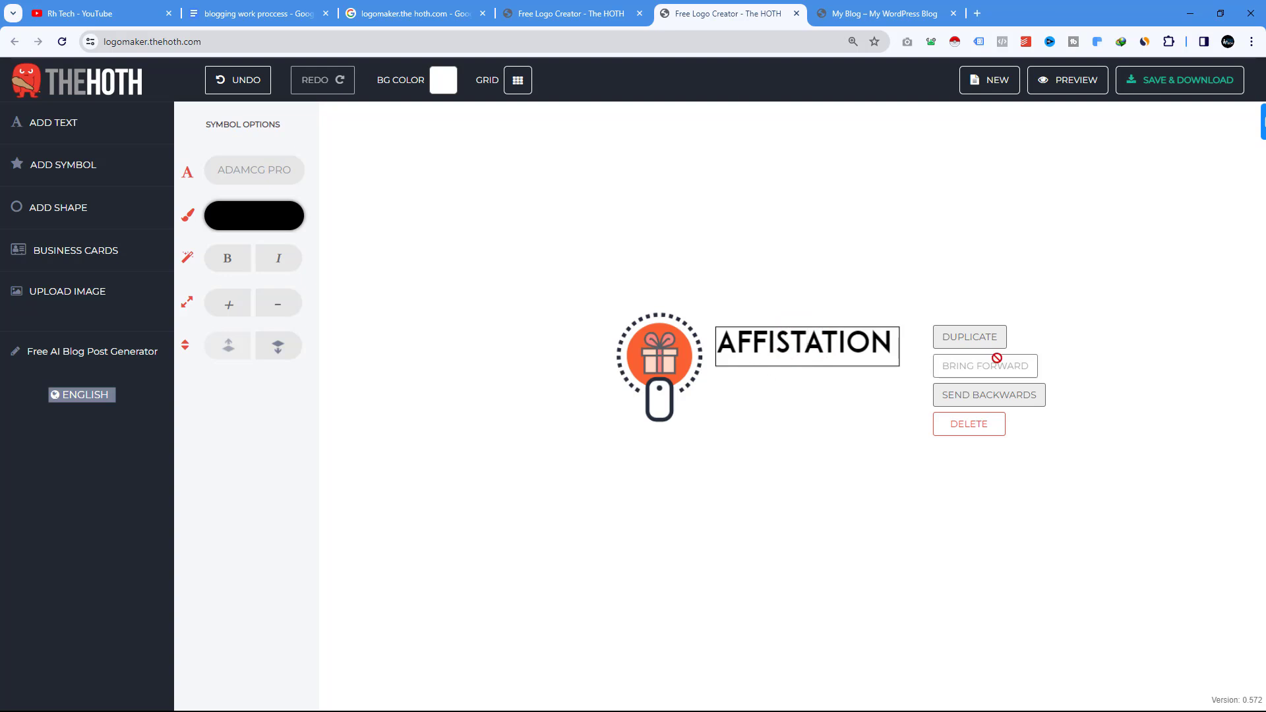
pyautogui.click(973, 337)
pyautogui.moveTo(795, 377); pyautogui.dragTo(778, 413)
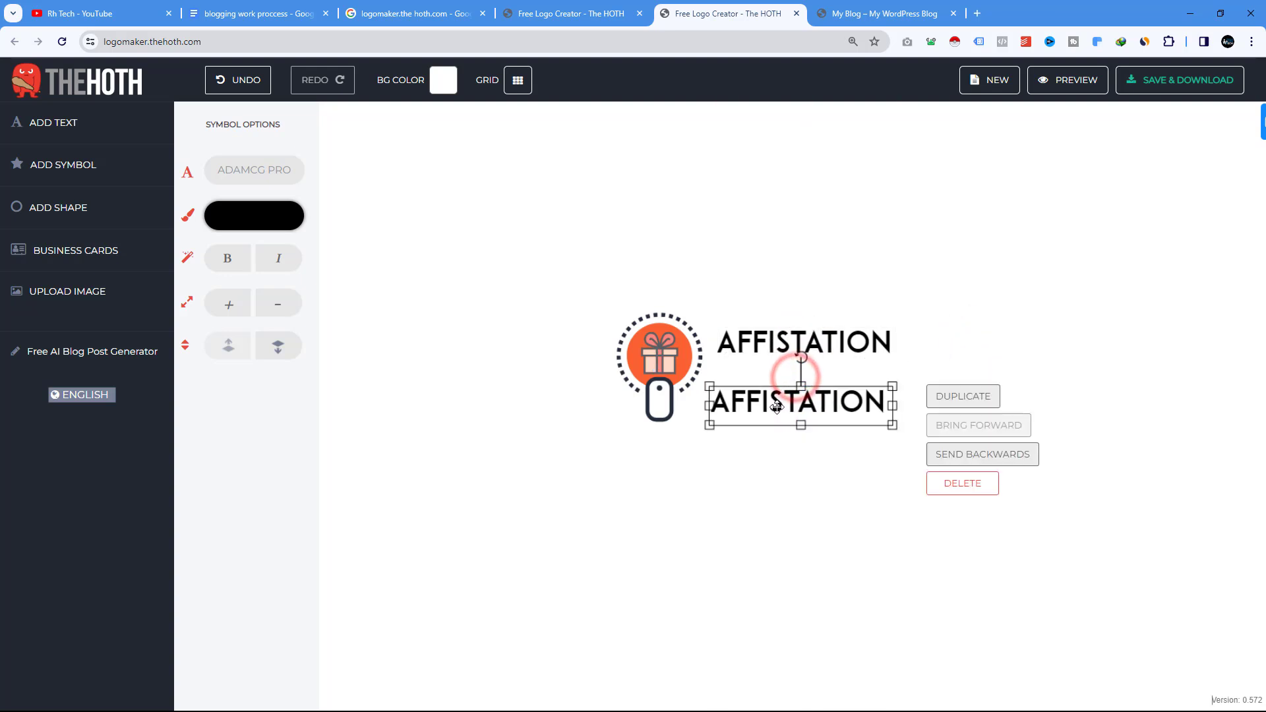
# - Shorten the lower copy of the text to AFFI
pyautogui.click(823, 401)
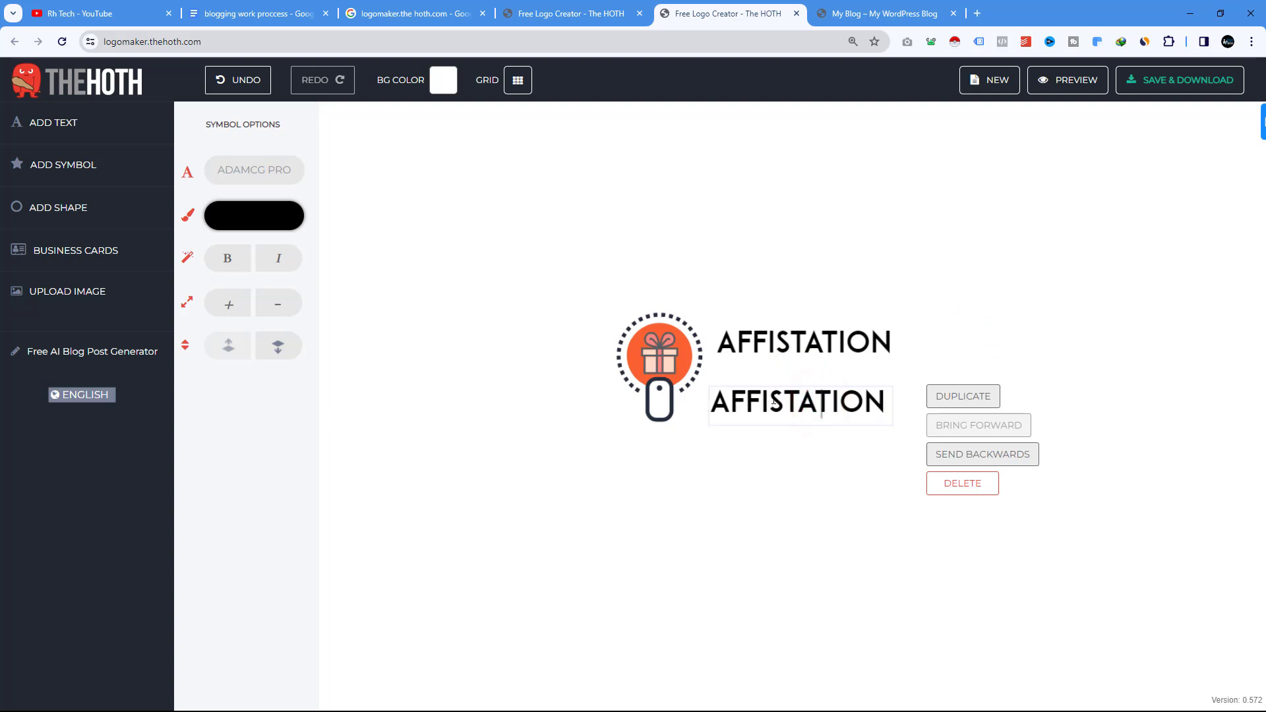
pyautogui.moveTo(771, 401); pyautogui.dragTo(717, 395)
pyautogui.click(888, 396)
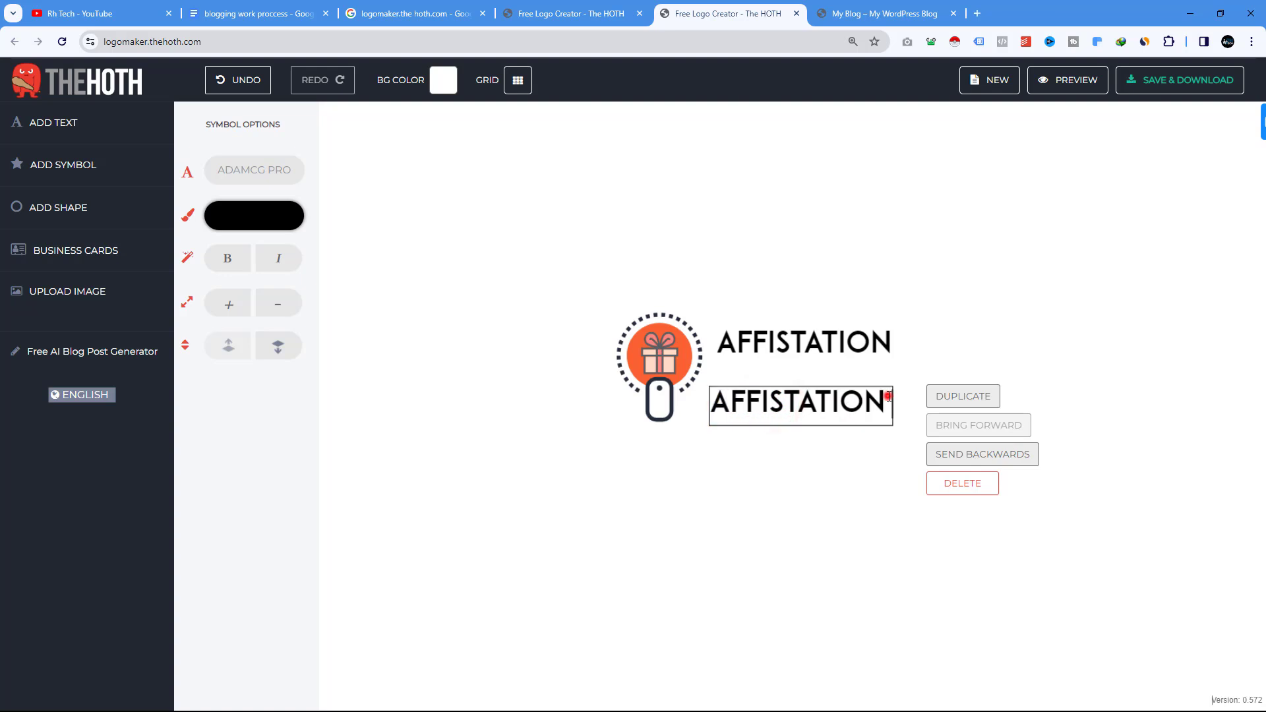
pyautogui.press('BackSpace')
pyautogui.press('BackSpace')
pyautogui.press('BackSpace')
pyautogui.press('BackSpace')
pyautogui.press('BackSpace')
pyautogui.press('BackSpace')
pyautogui.press('BackSpace')
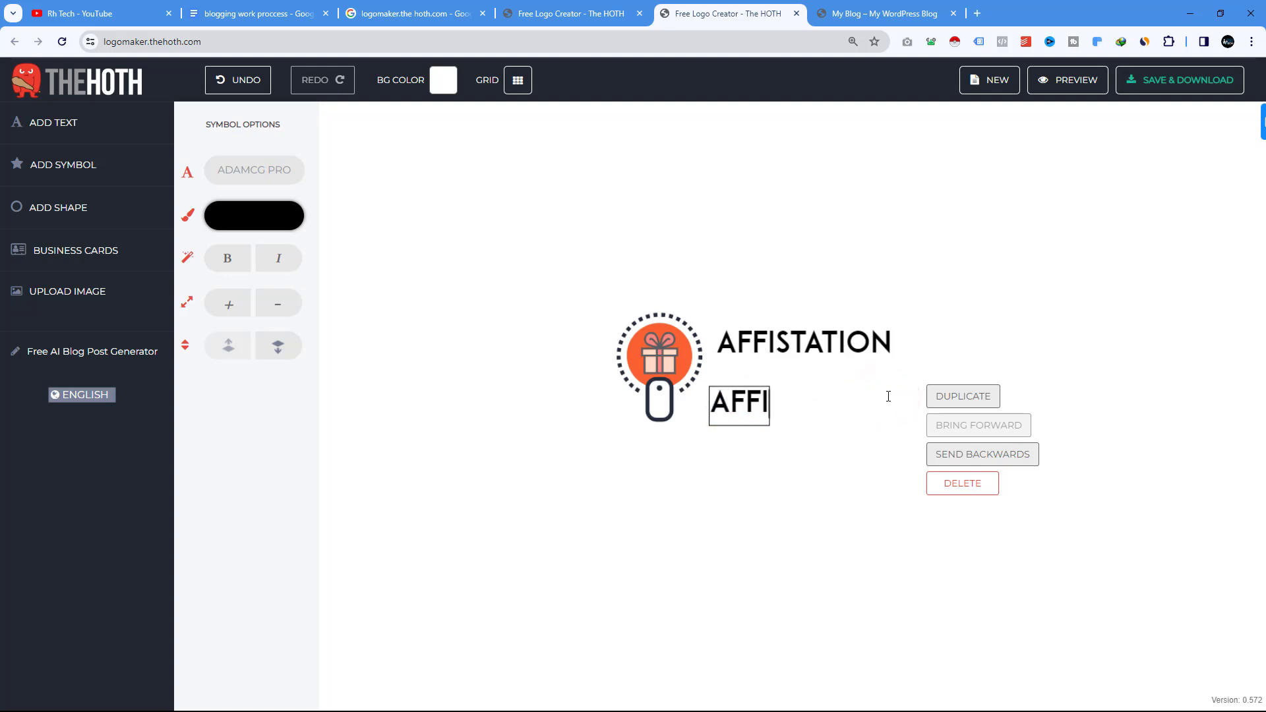
# - Browse the available fonts by previewing them on the lower AFFI text, down to Zwodrei Bold
pyautogui.click(257, 173)
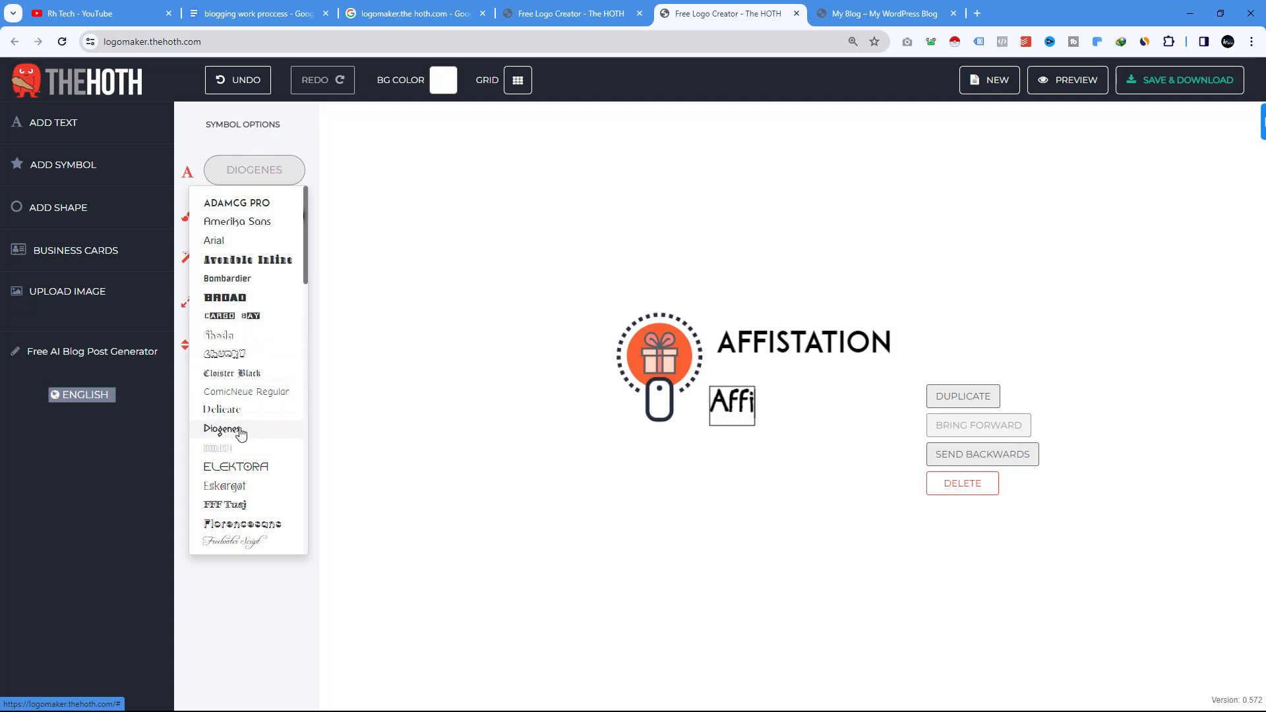
pyautogui.scroll(-2, 240, 433)
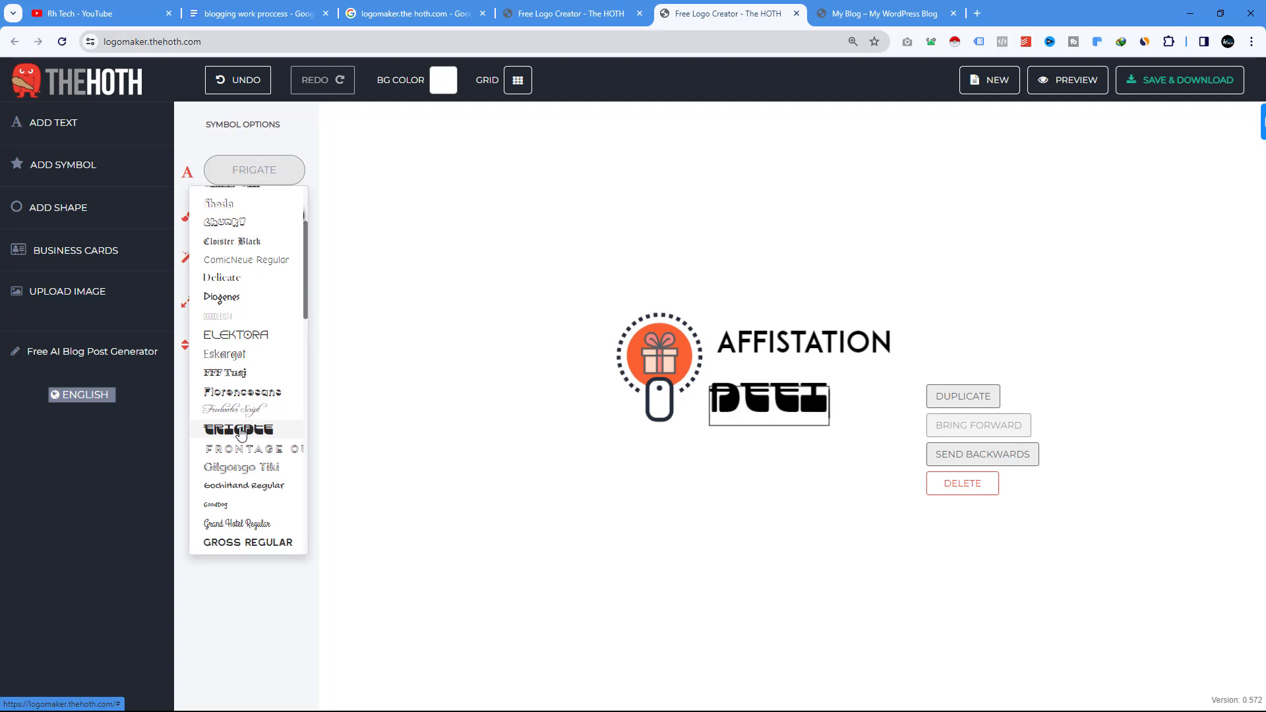
pyautogui.scroll(-2, 239, 421)
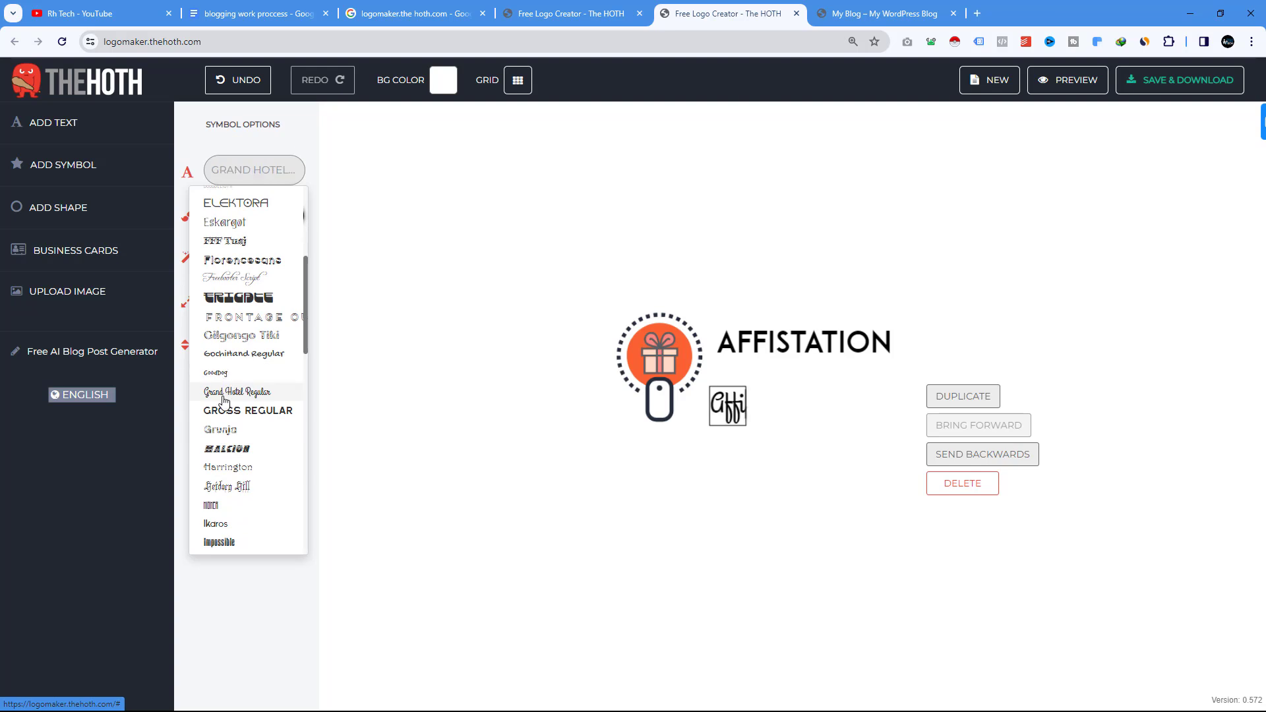
pyautogui.scroll(-2, 227, 375)
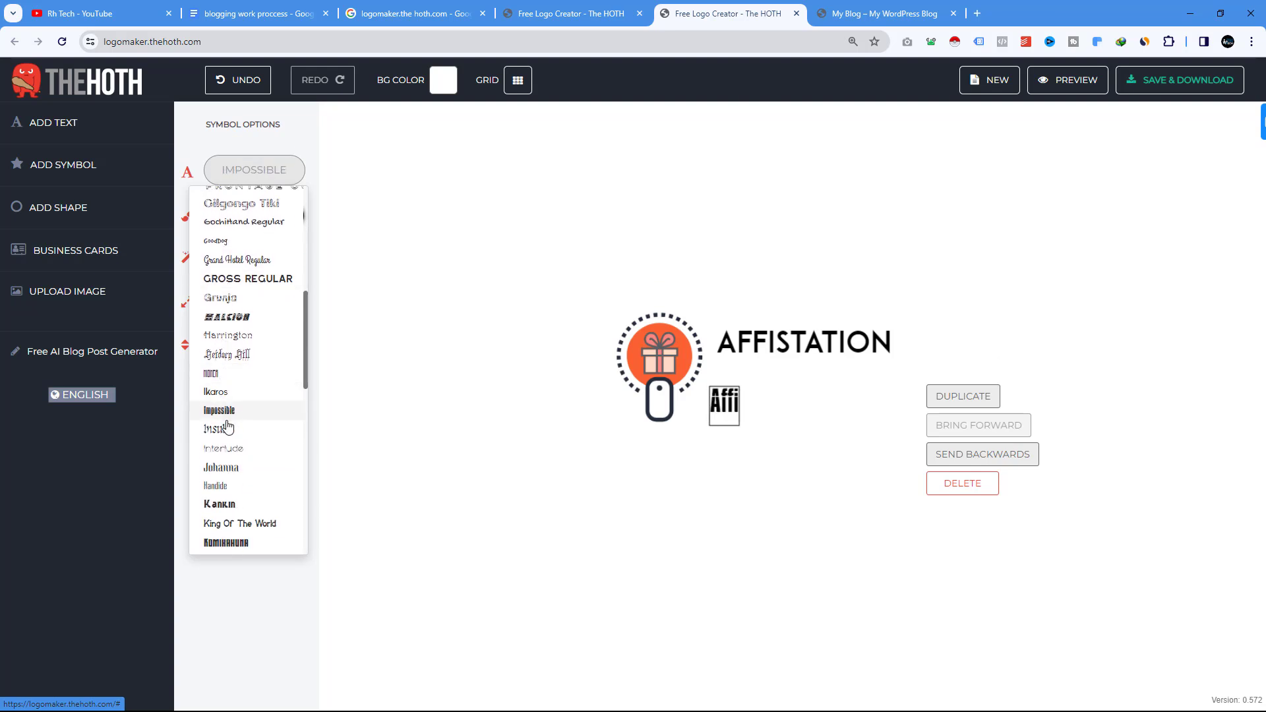
pyautogui.scroll(-1, 230, 495)
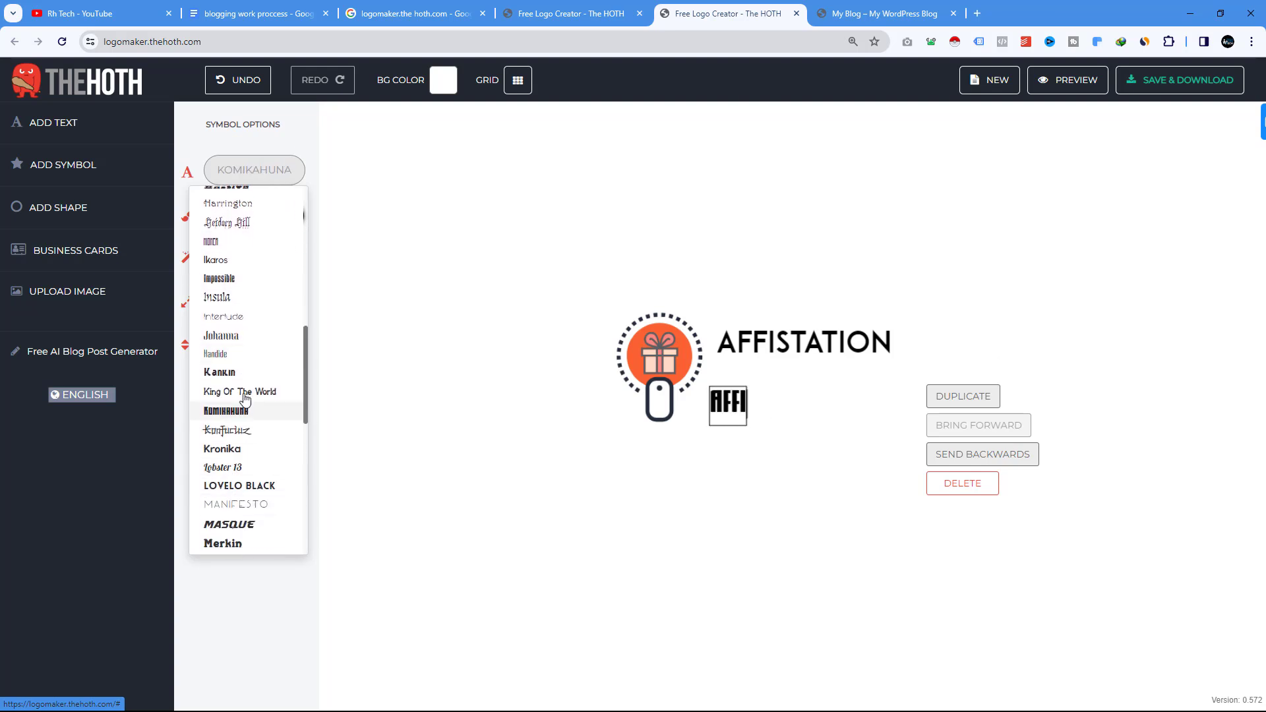
pyautogui.scroll(-3, 243, 387)
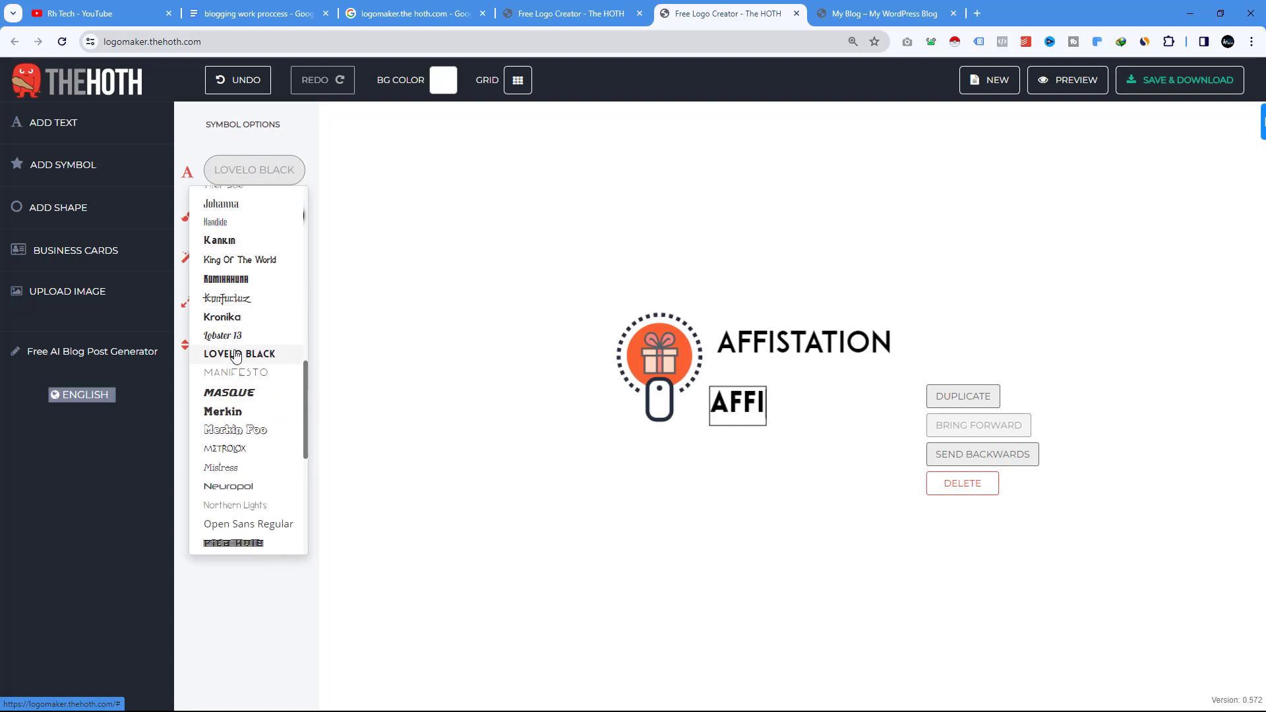
pyautogui.scroll(-1, 260, 398)
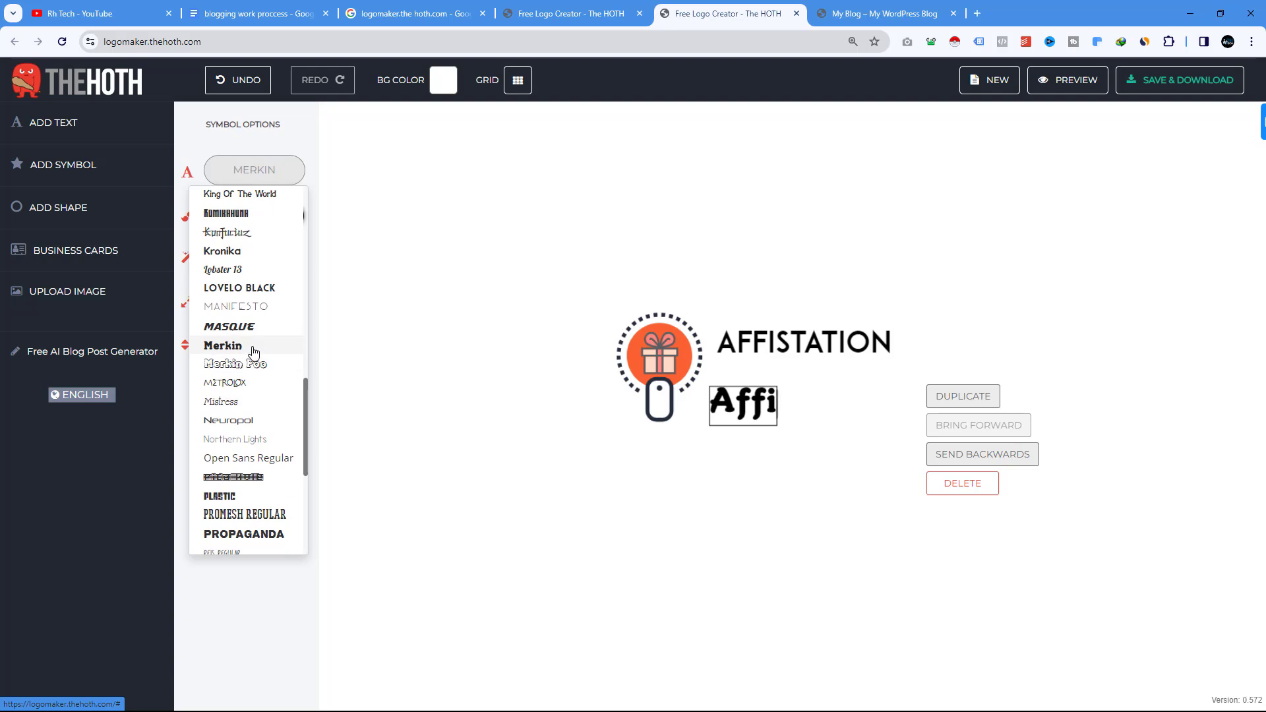
pyautogui.scroll(-5, 254, 353)
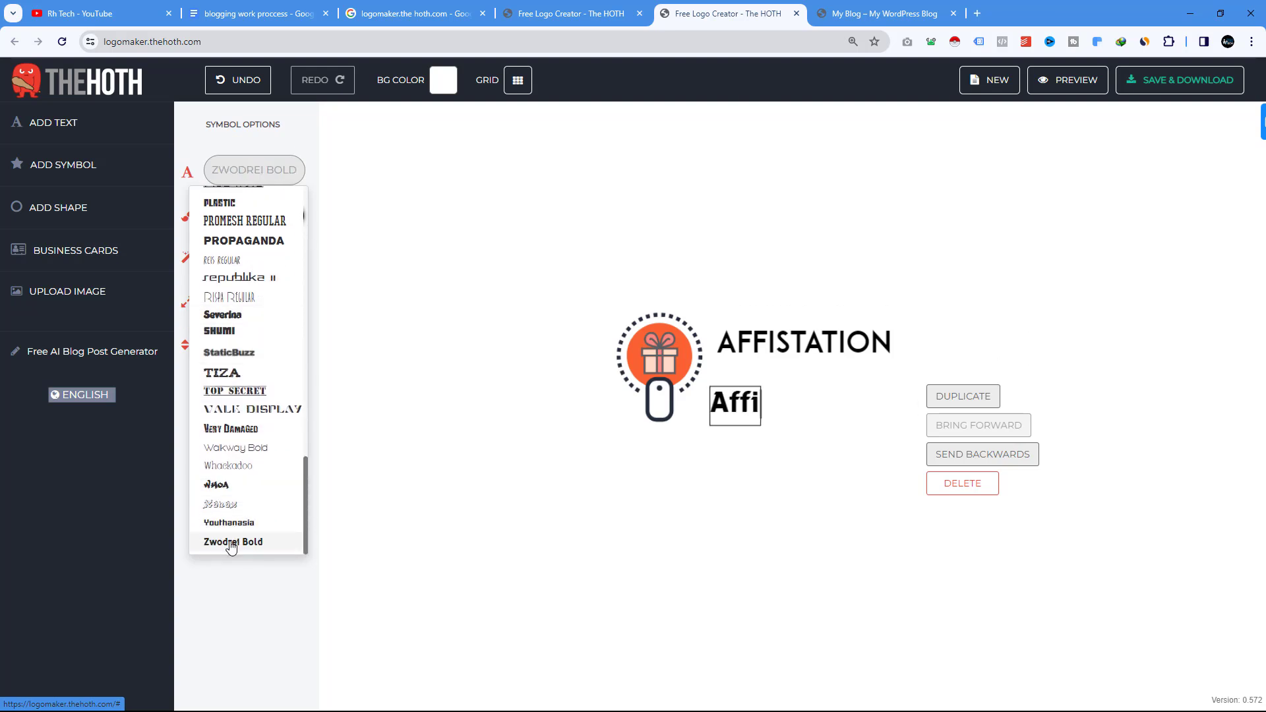
pyautogui.click(778, 454)
# - Delete the lower AFFI text from the logo
pyautogui.click(735, 406)
pyautogui.rightClick(737, 405)
pyautogui.click(836, 488)
# - Resize the AFFISTATION text slightly and reposition it beside the upper part of the magnifier symbol
pyautogui.click(807, 354)
pyautogui.moveTo(902, 323); pyautogui.dragTo(942, 321)
pyautogui.click(824, 439)
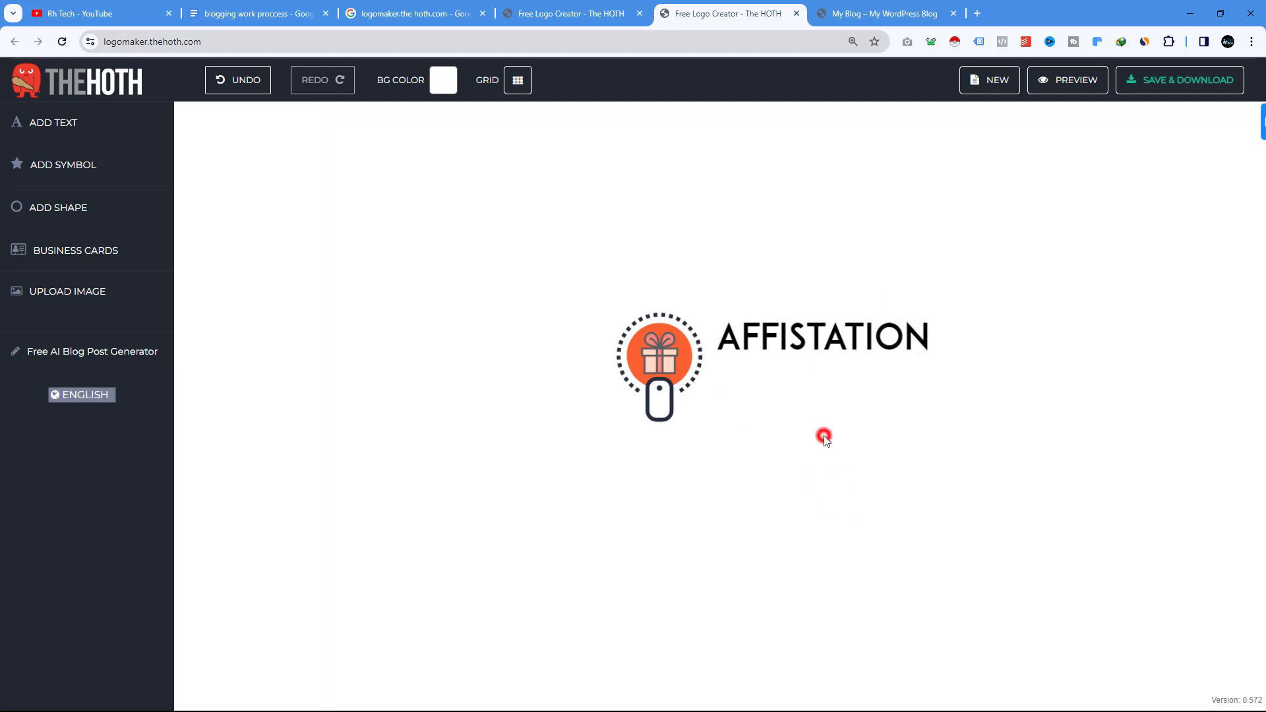
pyautogui.moveTo(793, 337); pyautogui.dragTo(796, 347)
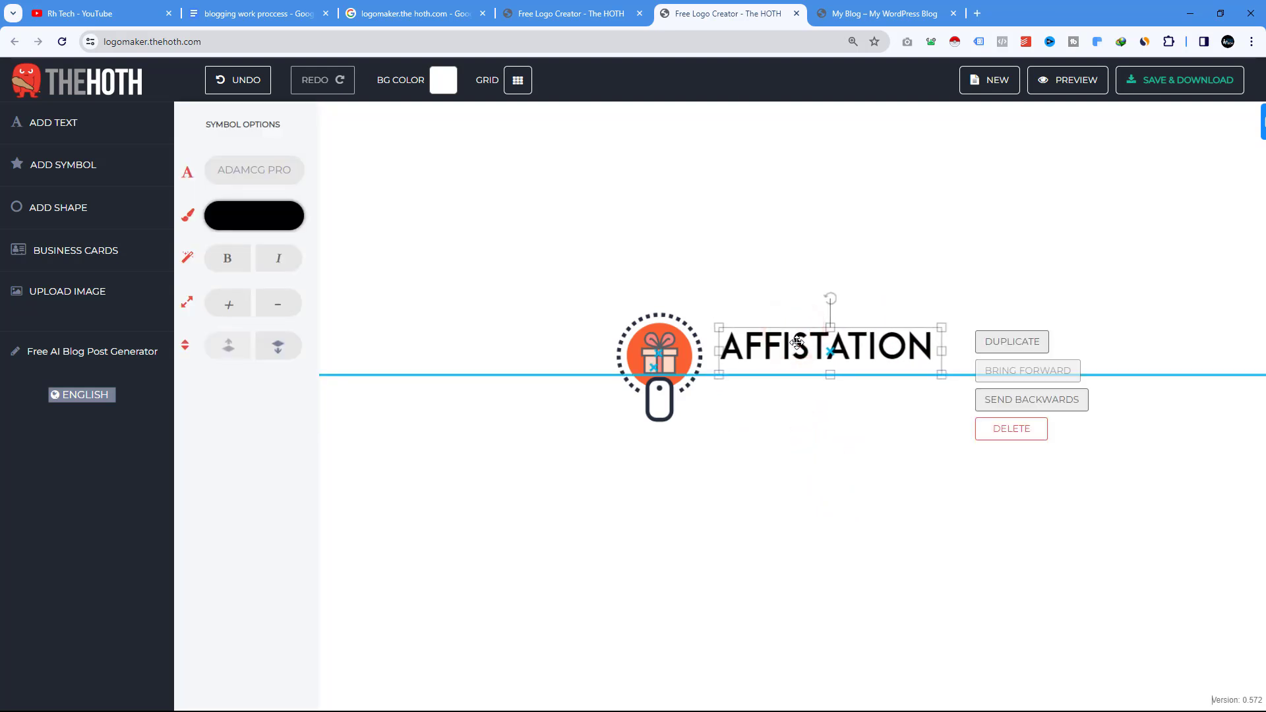
pyautogui.click(605, 377)
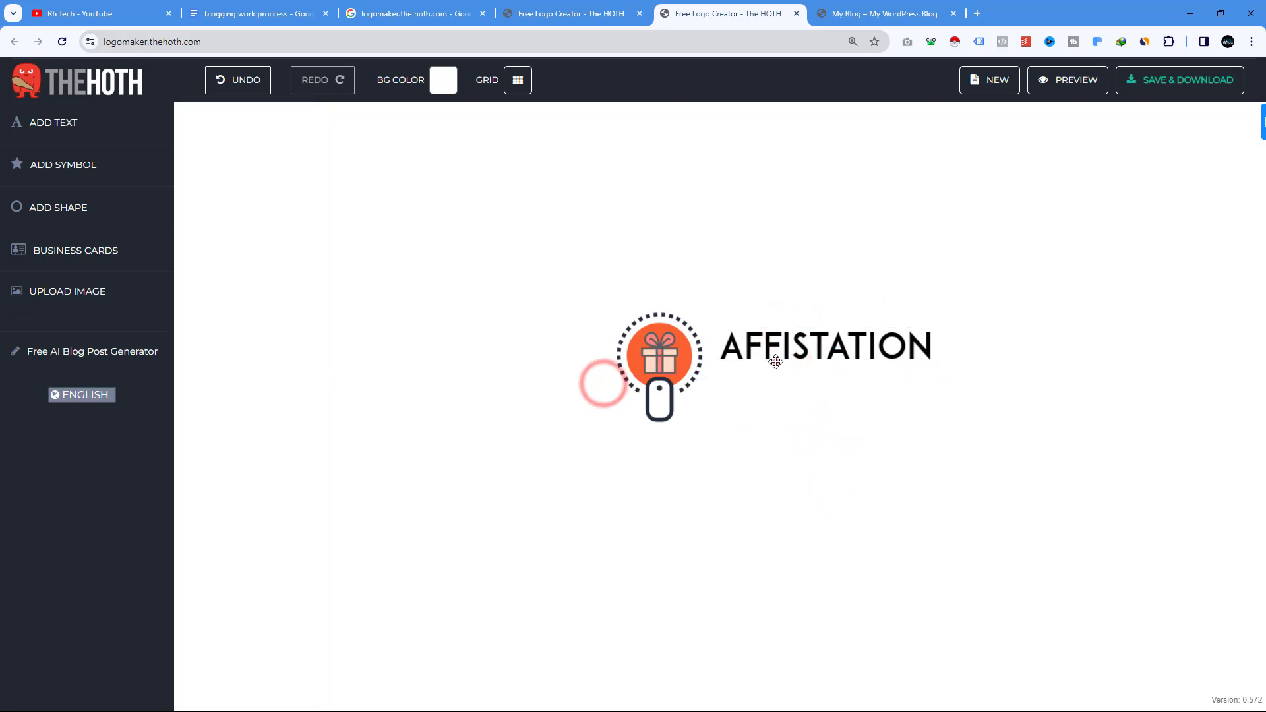
pyautogui.click(773, 360)
pyautogui.moveTo(940, 376); pyautogui.dragTo(911, 363)
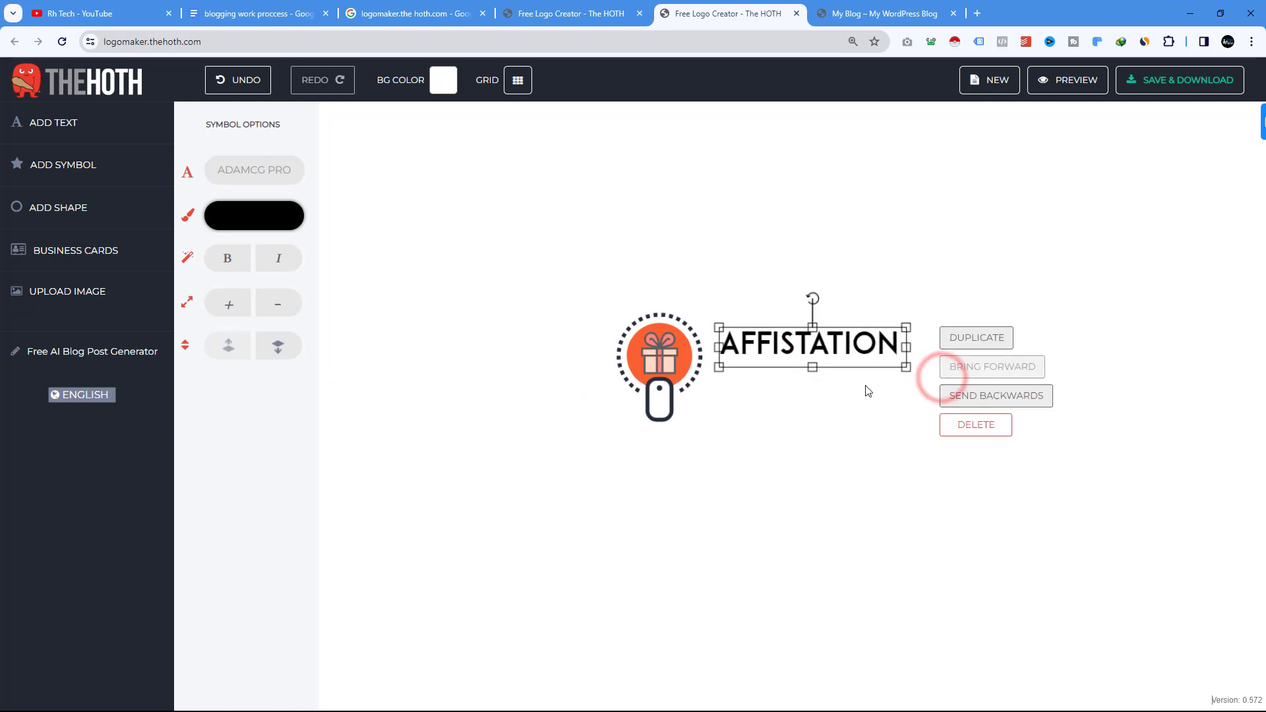
pyautogui.click(814, 421)
pyautogui.click(818, 338)
pyautogui.moveTo(817, 338); pyautogui.dragTo(819, 340)
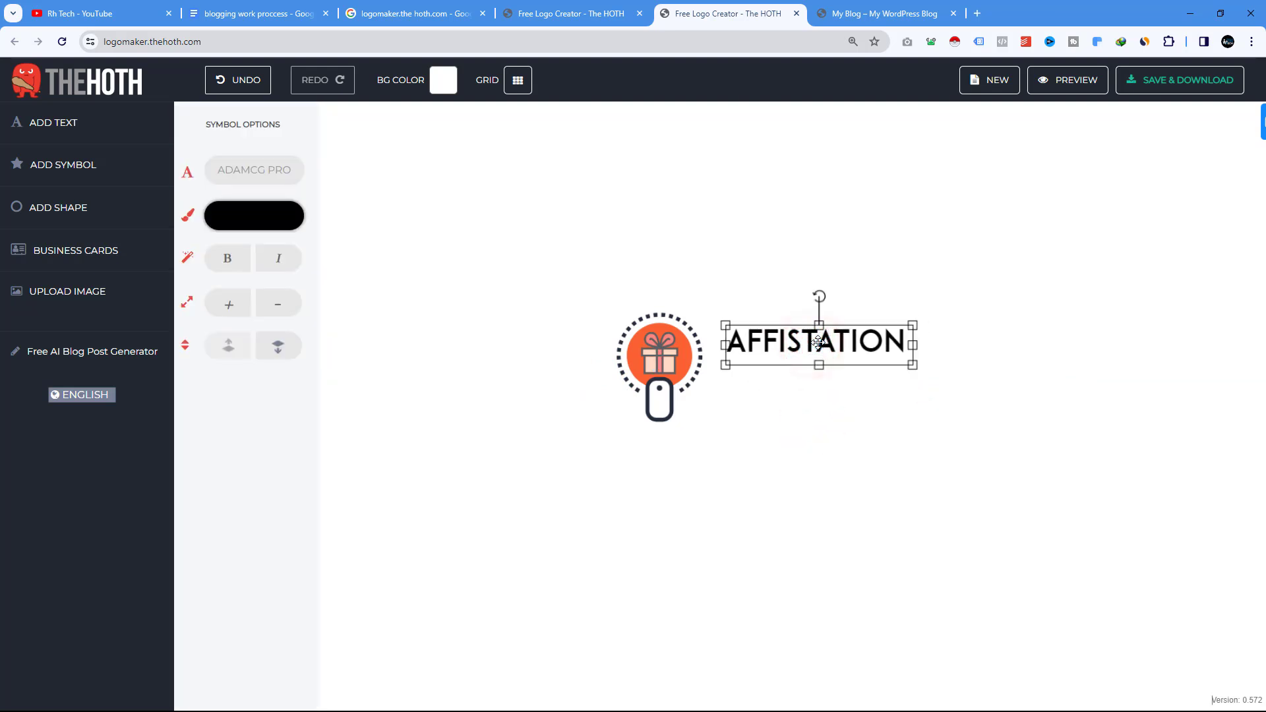
# - Insert a space in the logo name so it reads AFFI STATION, and shift the text slightly toward the magnifier
pyautogui.doubleClick(790, 342)
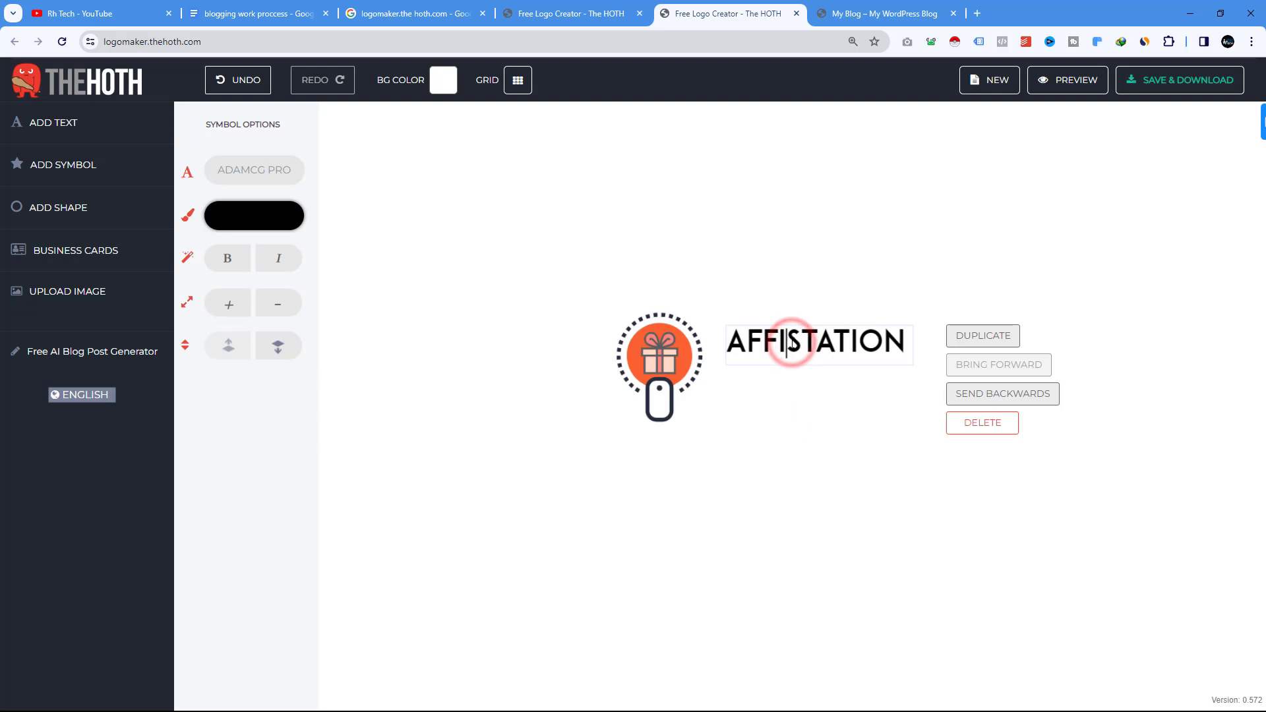
pyautogui.click(774, 394)
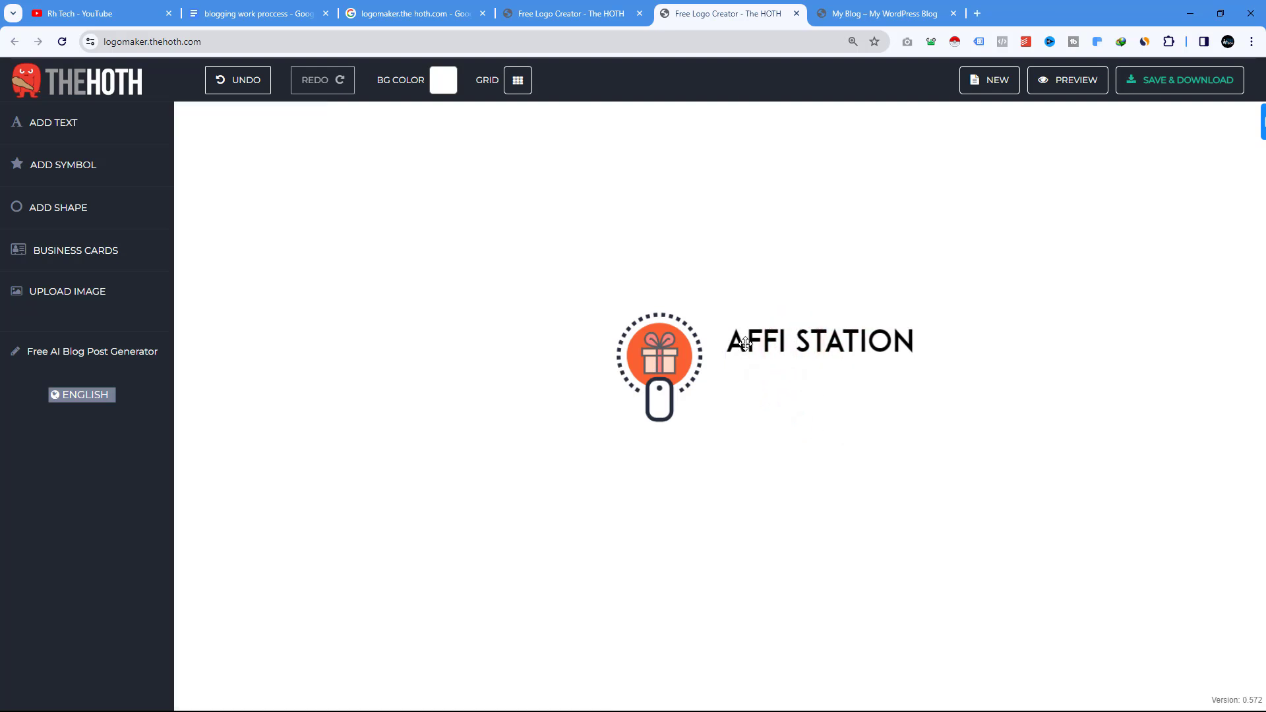
pyautogui.click(784, 344)
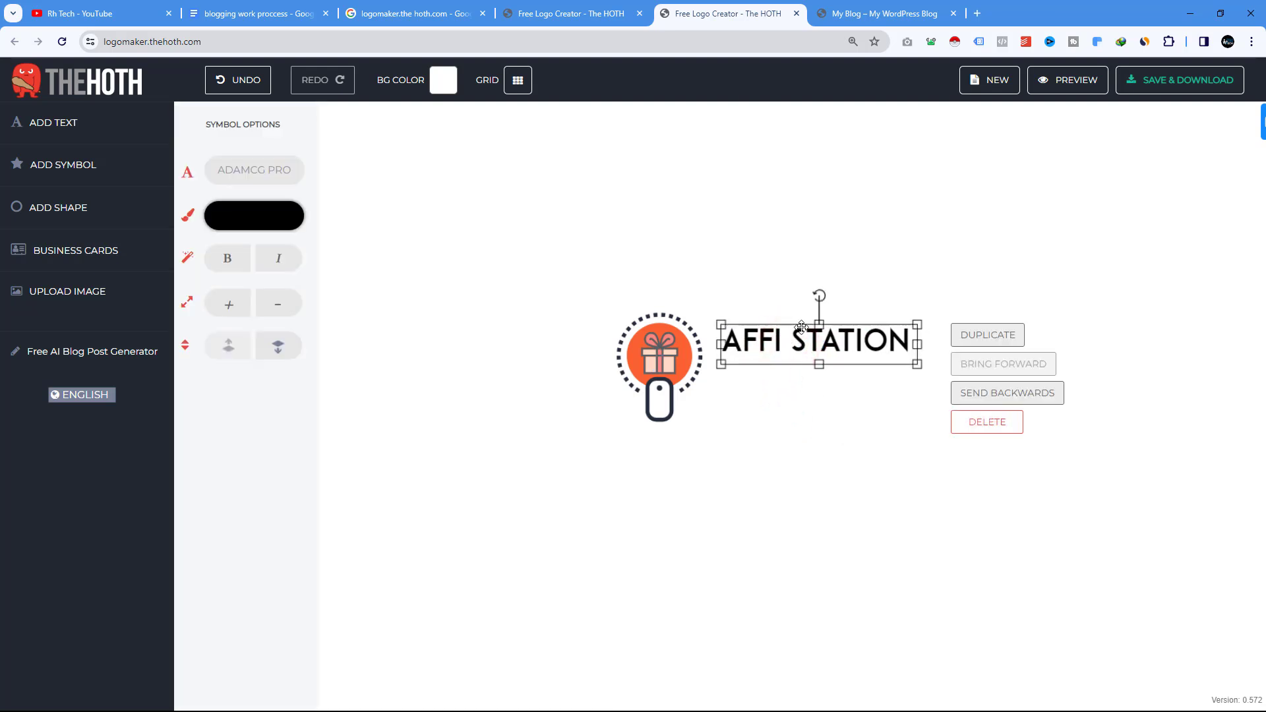
# - Duplicate the AFFI STATION text, place the copy directly below the original, and change its wording to BEST SOFTWARE IDEA
pyautogui.click(974, 338)
pyautogui.moveTo(835, 368); pyautogui.dragTo(822, 383)
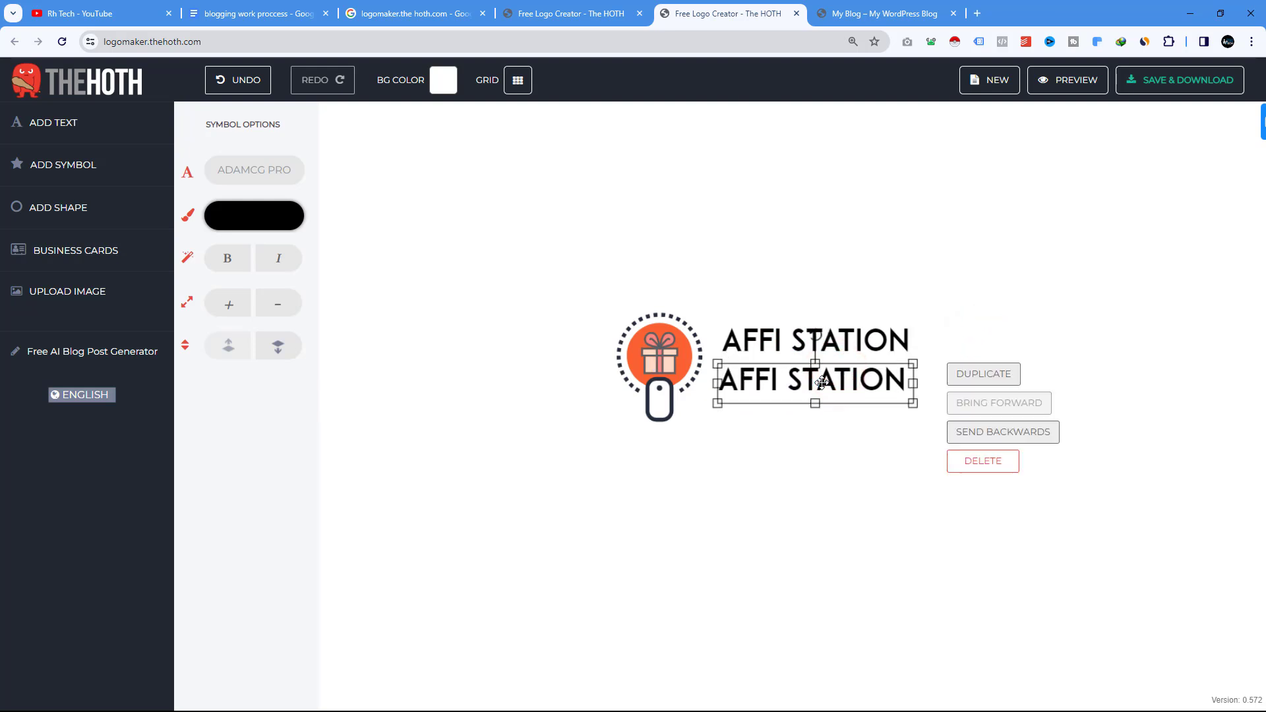
pyautogui.doubleClick(822, 382)
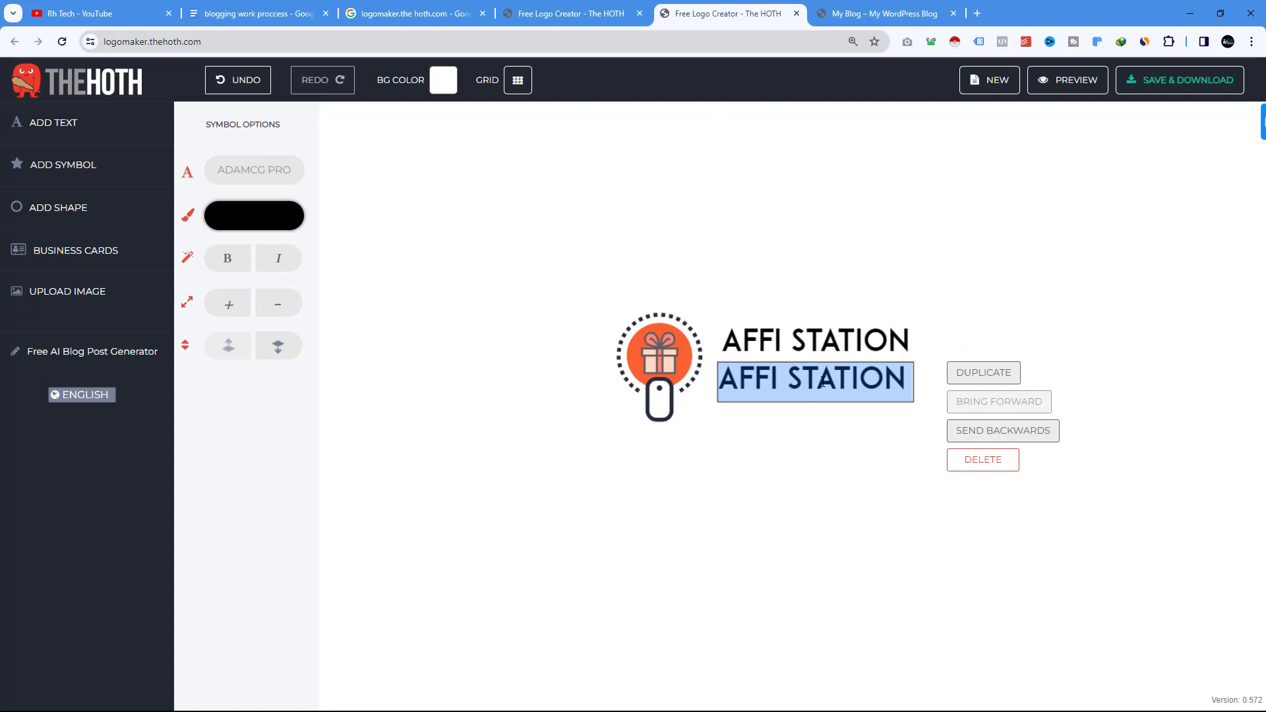
pyautogui.write('B')
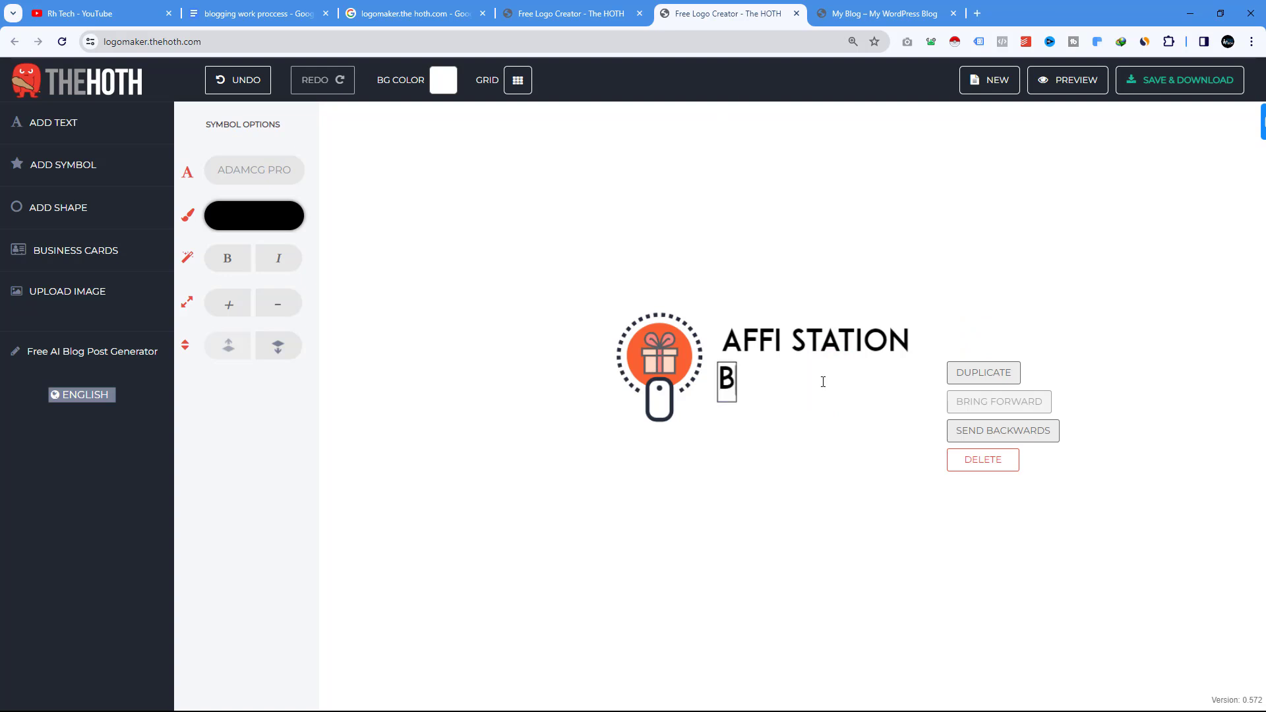
pyautogui.write('EST S')
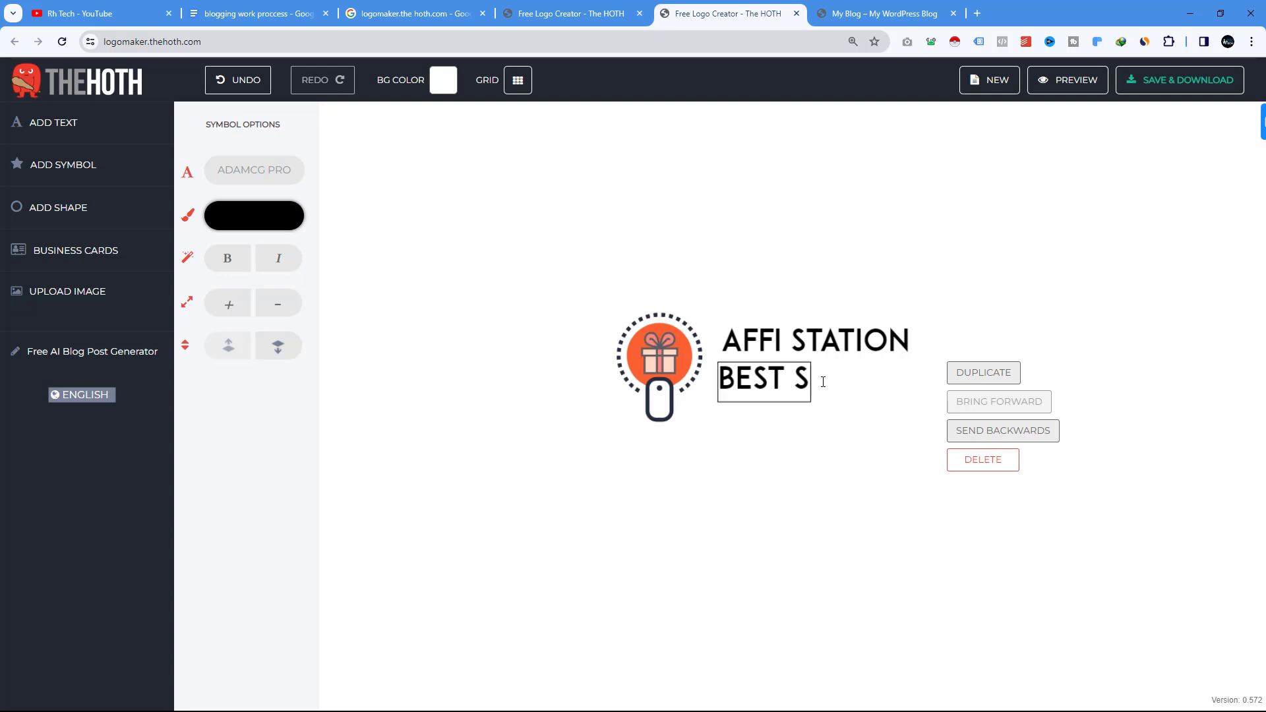
pyautogui.write('OFTWARE')
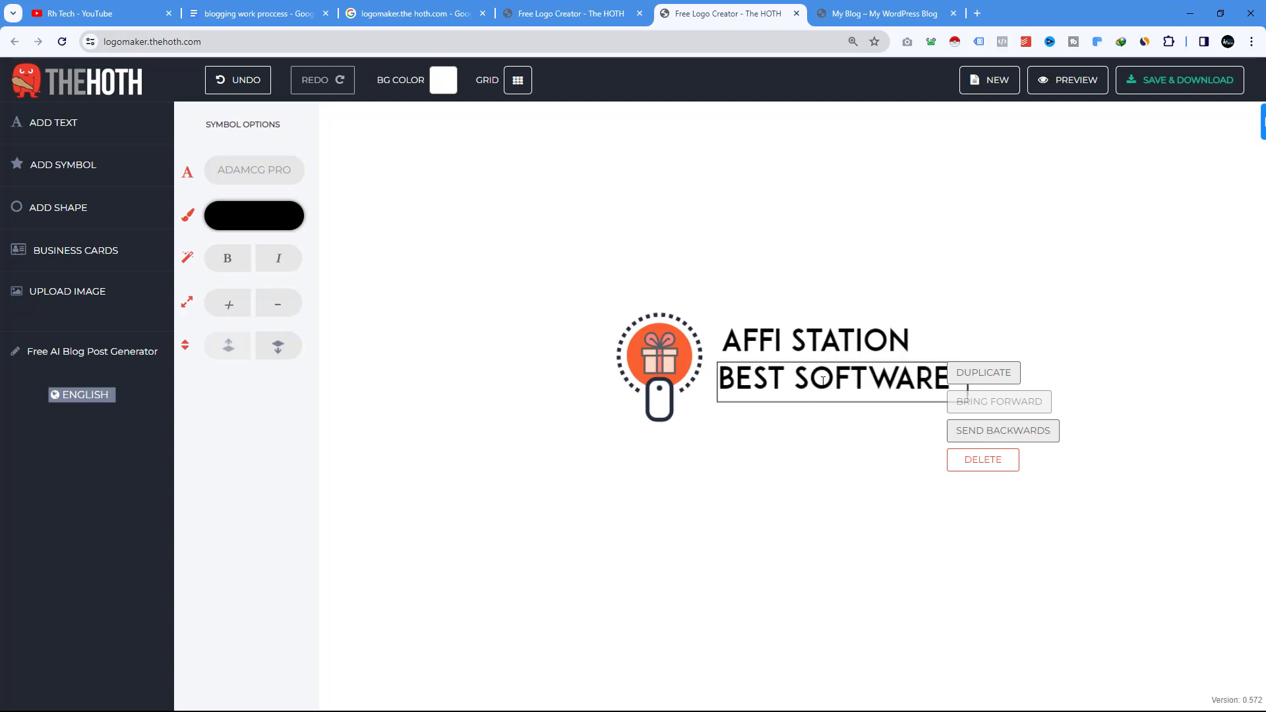
pyautogui.write(' IDEA')
pyautogui.click(738, 429)
# - Shrink the BEST SOFTWARE IDEA tagline to about the width of AFFI STATION and centre it beneath that name
pyautogui.click(964, 389)
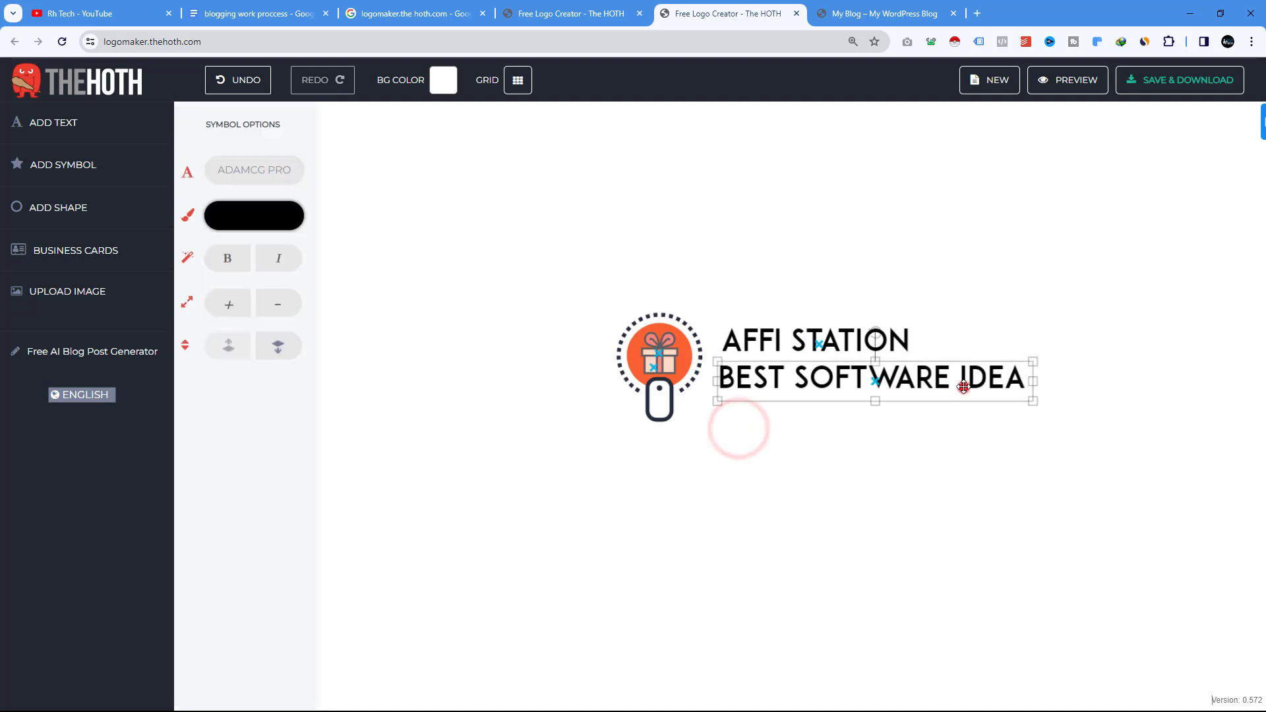
pyautogui.moveTo(1028, 400); pyautogui.dragTo(917, 373)
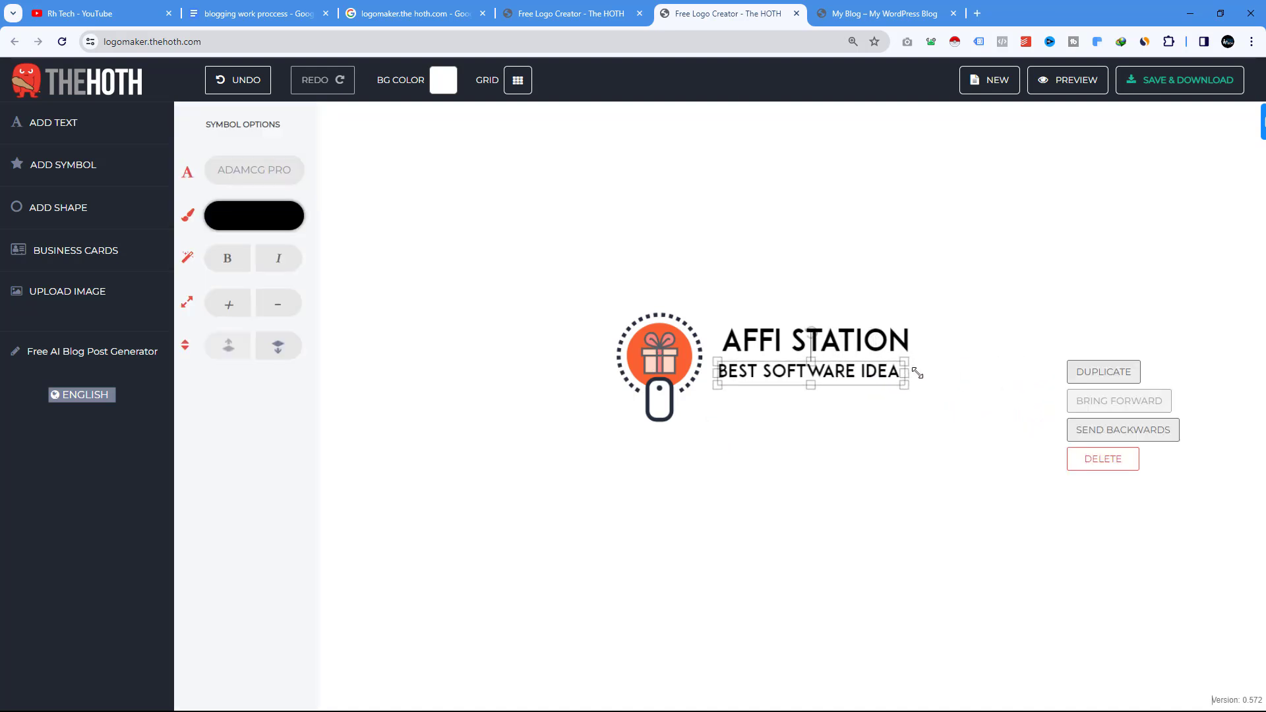
pyautogui.click(861, 421)
pyautogui.moveTo(762, 373); pyautogui.dragTo(768, 370)
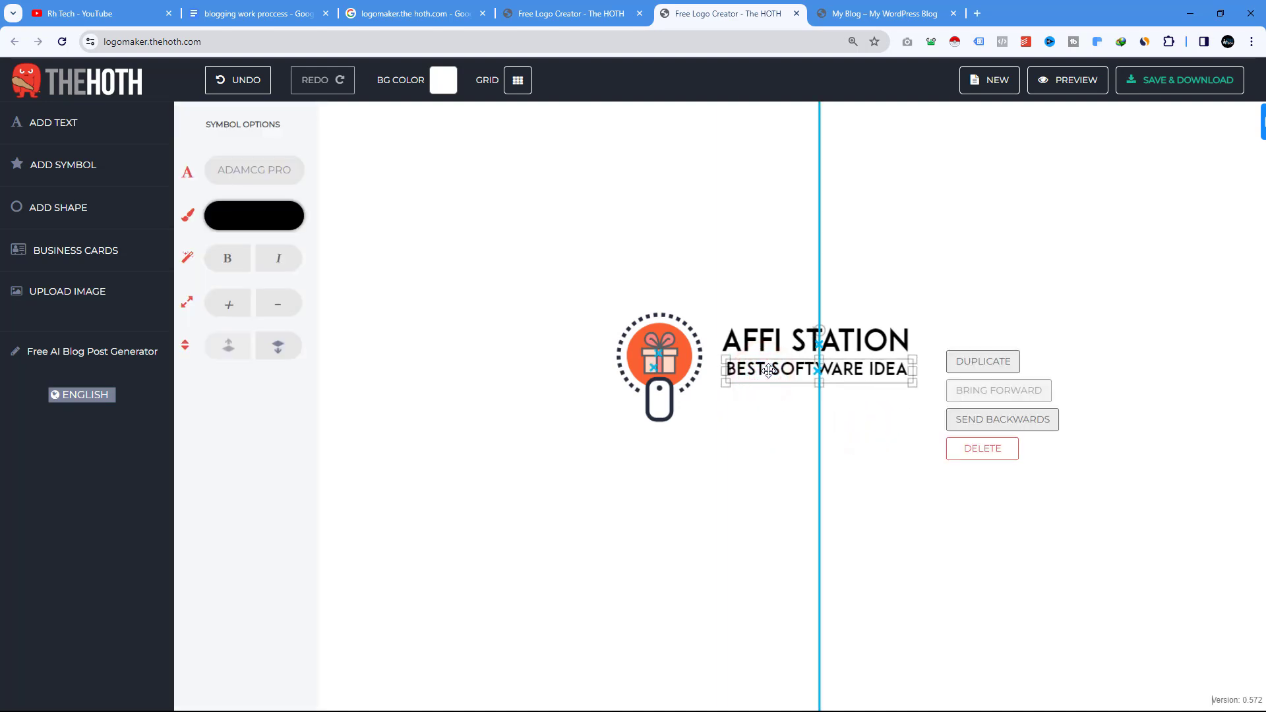
pyautogui.click(712, 427)
pyautogui.click(591, 397)
pyautogui.click(601, 325)
pyautogui.click(588, 294)
pyautogui.click(654, 295)
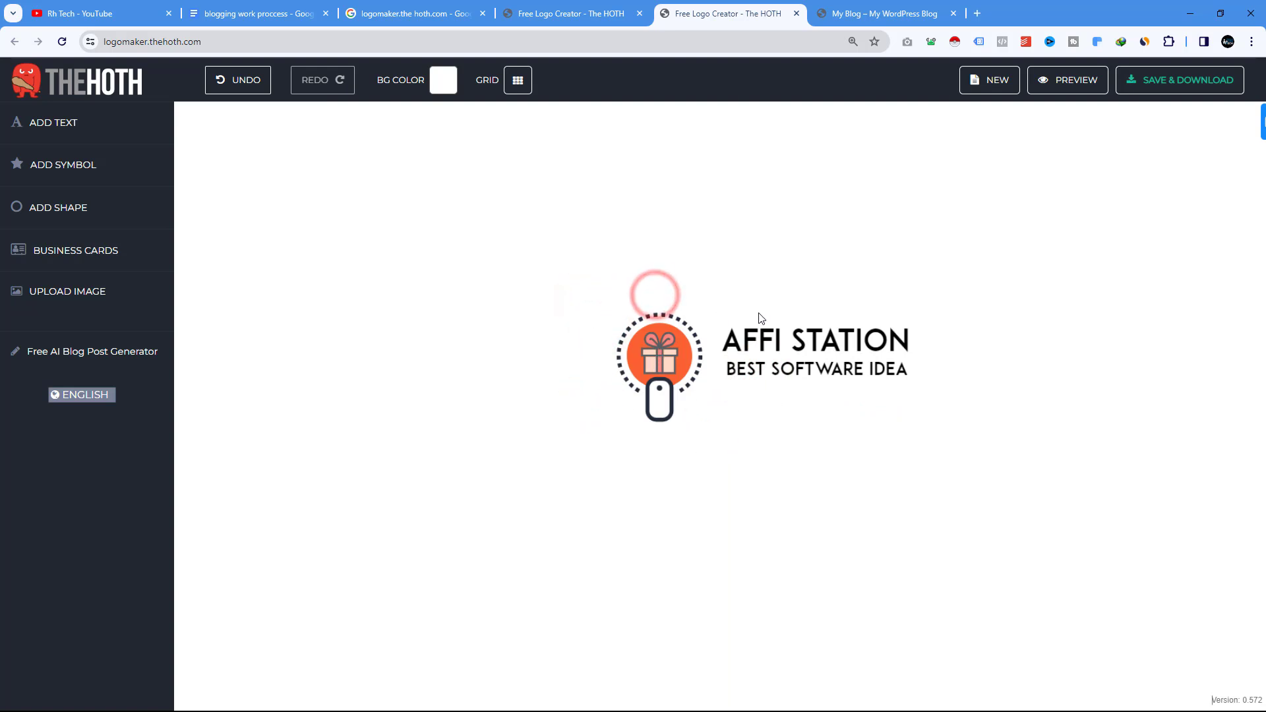
# - Colour the AFFI STATION text orange (#ff9500) and nudge the tagline slightly upward
pyautogui.click(791, 367)
pyautogui.click(791, 369)
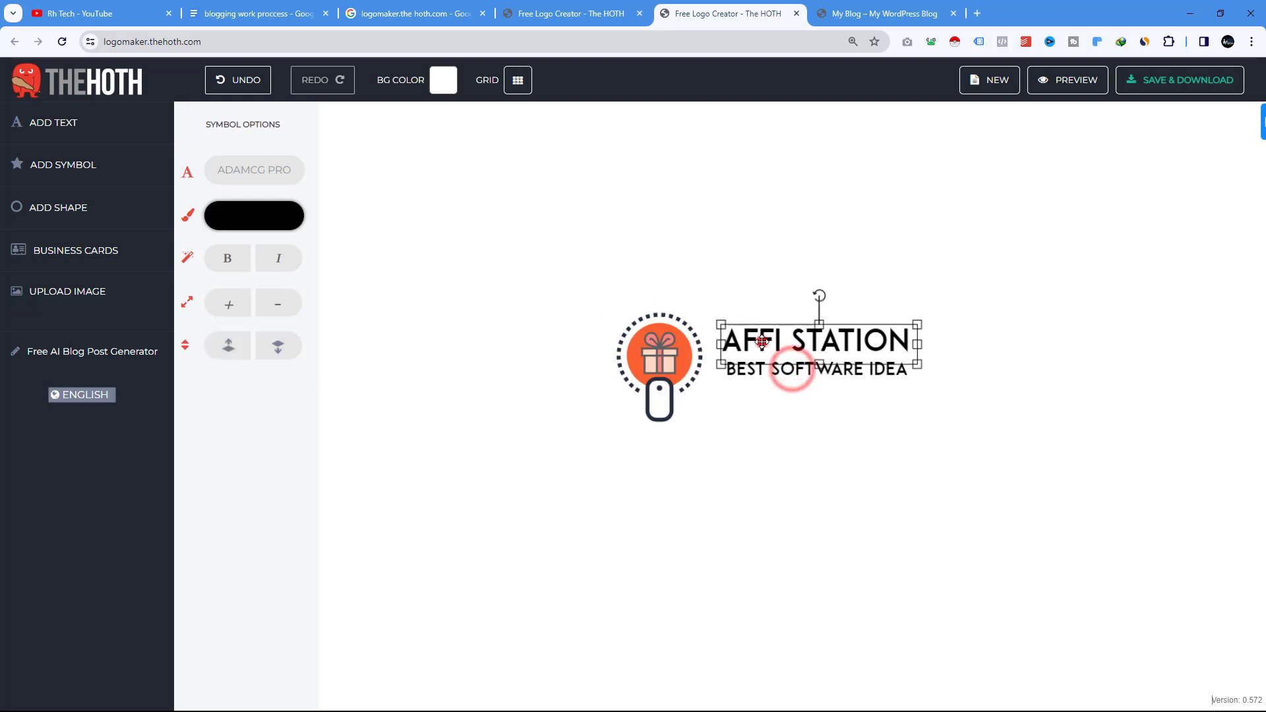
pyautogui.click(752, 344)
pyautogui.click(295, 219)
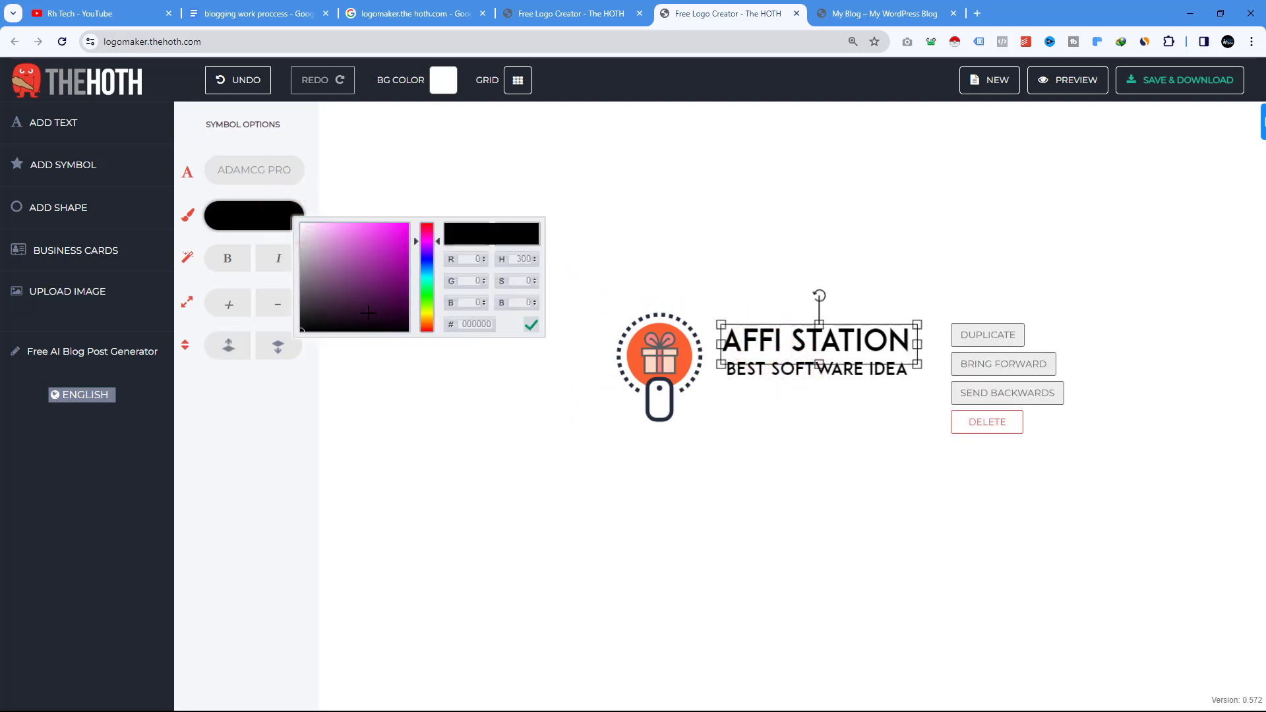
pyautogui.moveTo(439, 243); pyautogui.dragTo(446, 321)
pyautogui.moveTo(395, 239); pyautogui.dragTo(425, 212)
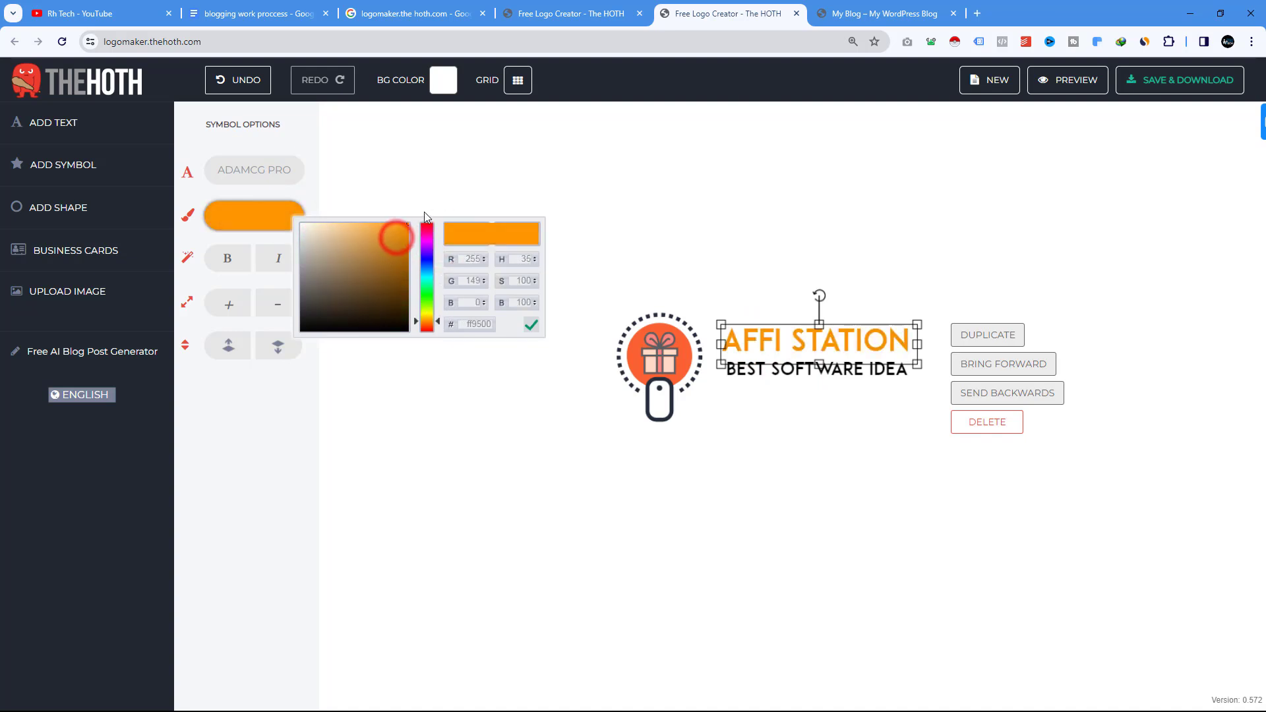
pyautogui.click(775, 232)
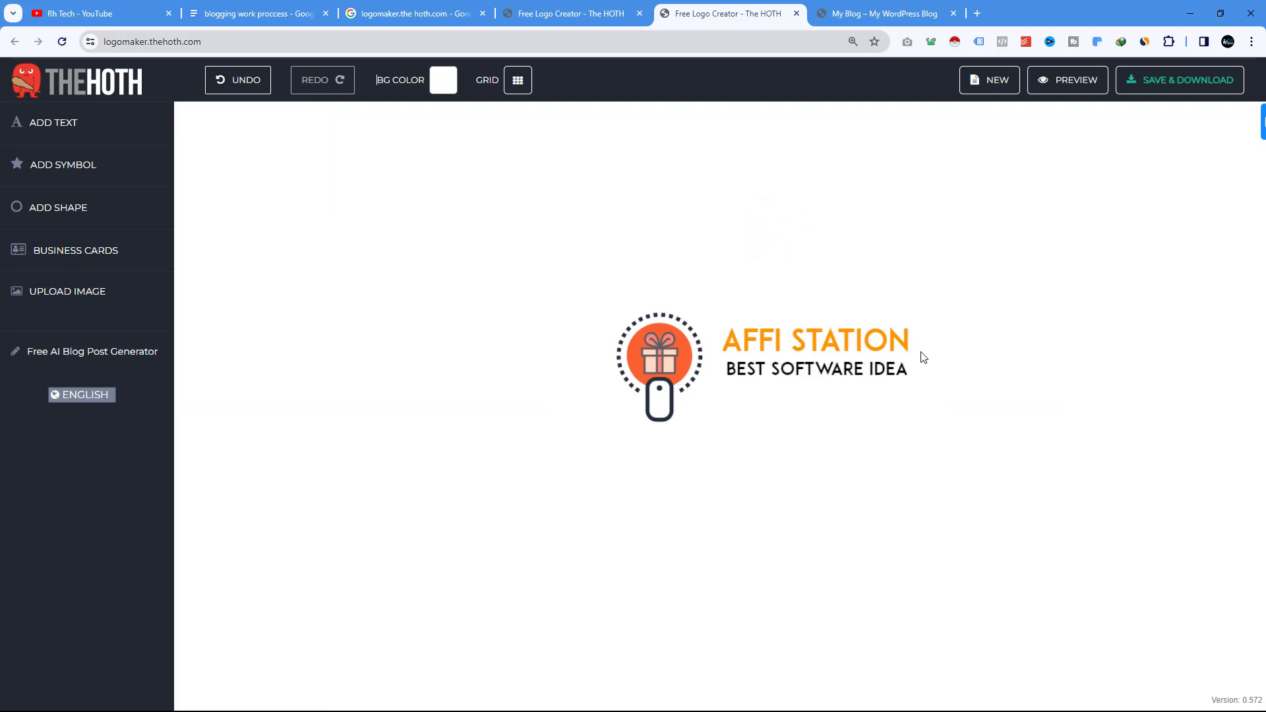
pyautogui.moveTo(841, 369); pyautogui.dragTo(842, 368)
# - Scale down the magnifier and gift box symbol and move it closer to the text
pyautogui.click(649, 399)
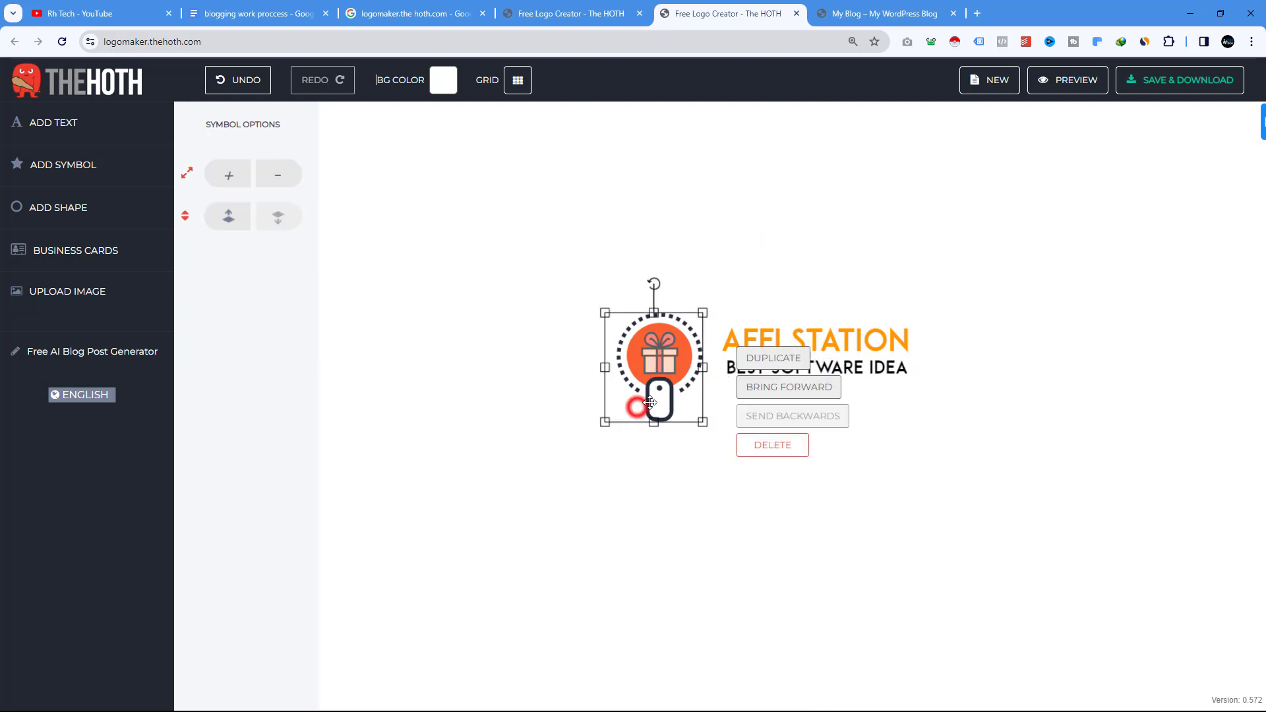
pyautogui.moveTo(703, 423); pyautogui.dragTo(687, 406)
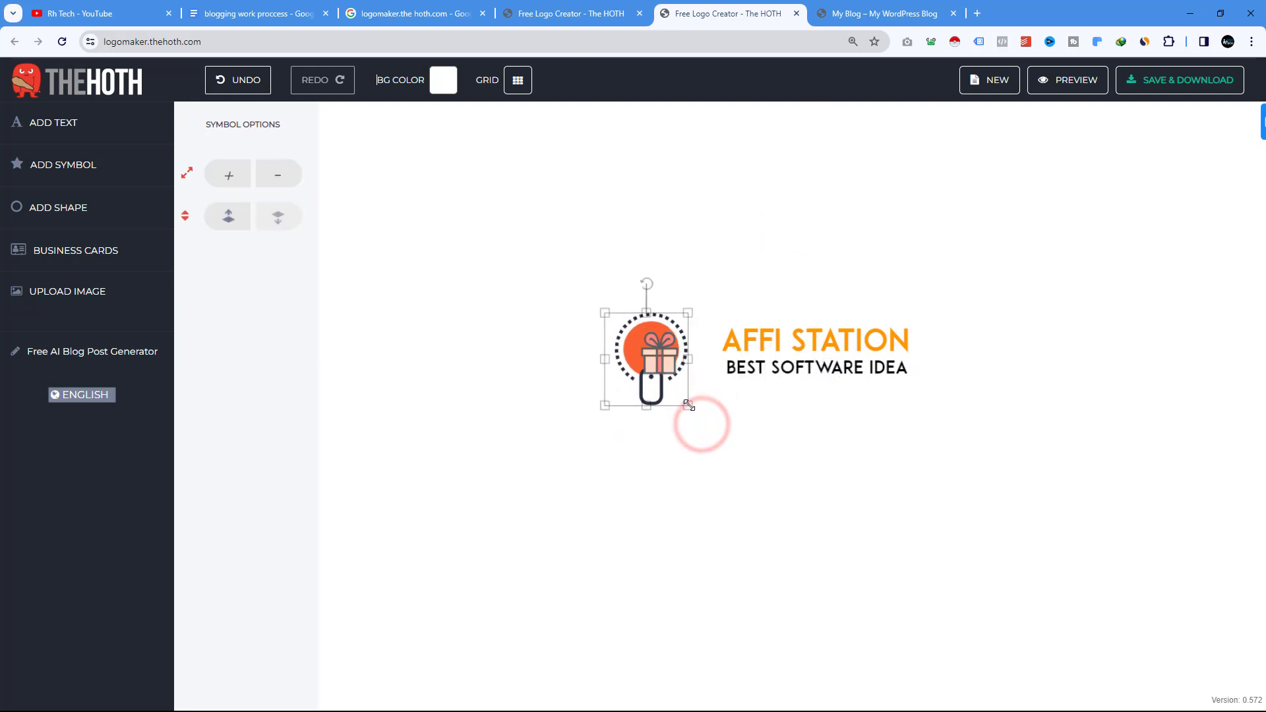
pyautogui.moveTo(625, 341); pyautogui.dragTo(673, 349)
pyautogui.click(588, 356)
pyautogui.click(571, 323)
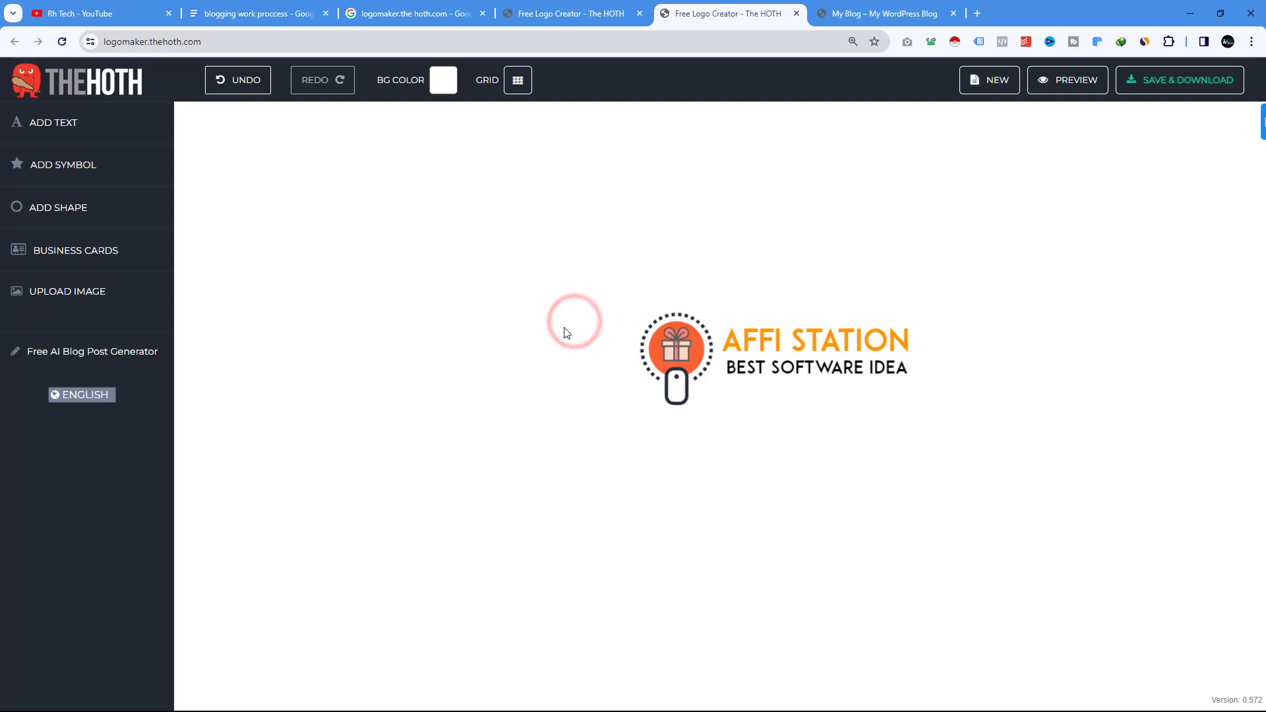
# - Save the finished logo project, supplying the account e-mail address in the save form and continuing
pyautogui.hotkey('ctrl', '+')
pyautogui.hotkey('ctrl', '+')
pyautogui.hotkey('ctrl', '+')
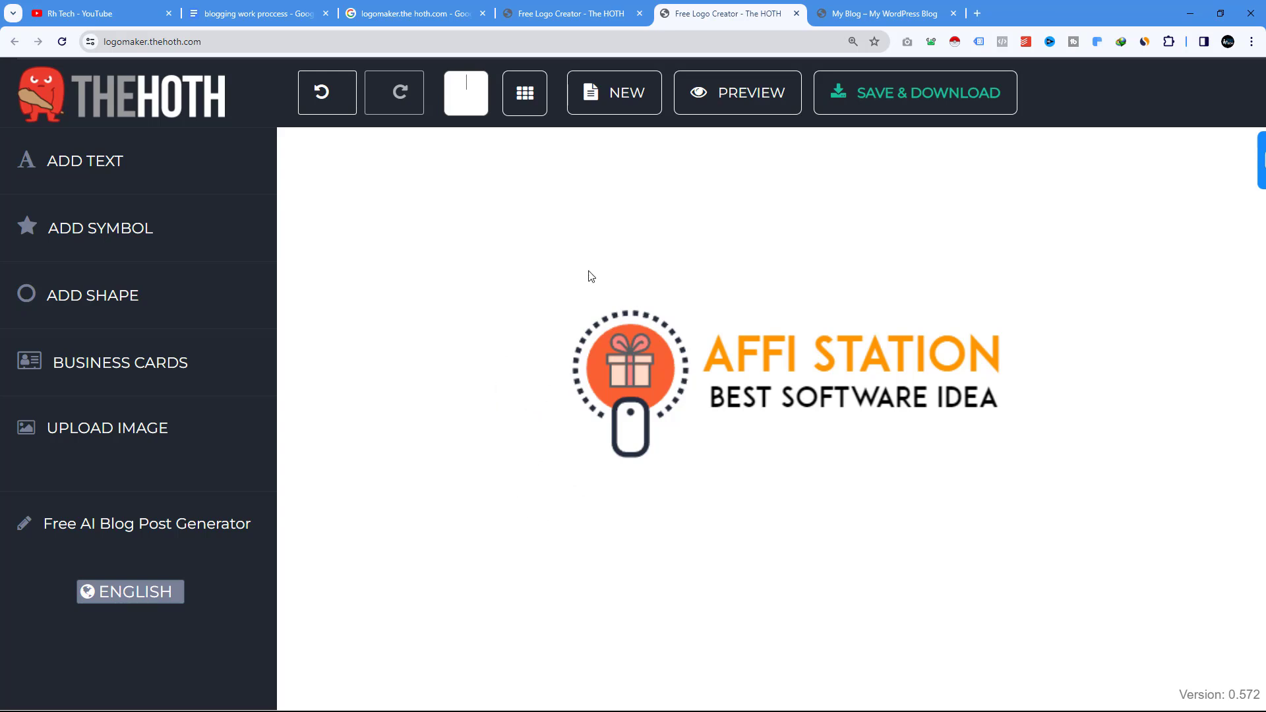
pyautogui.click(904, 98)
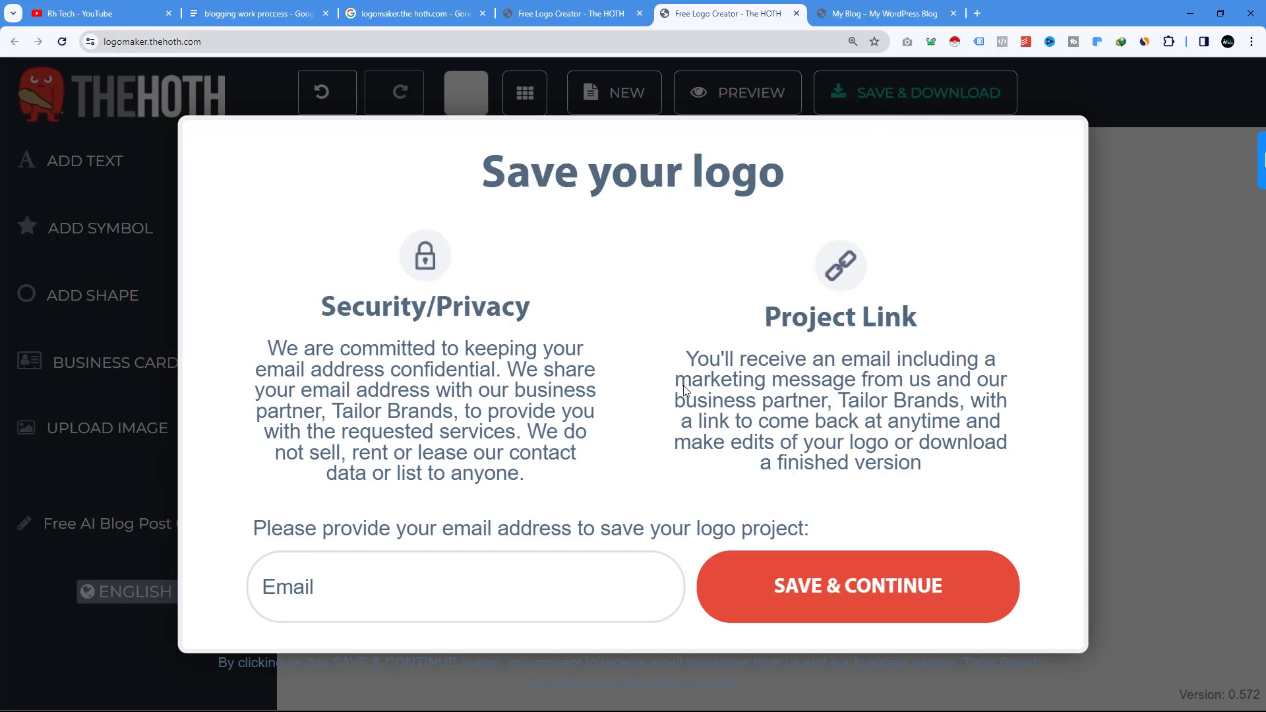
pyautogui.click(315, 584)
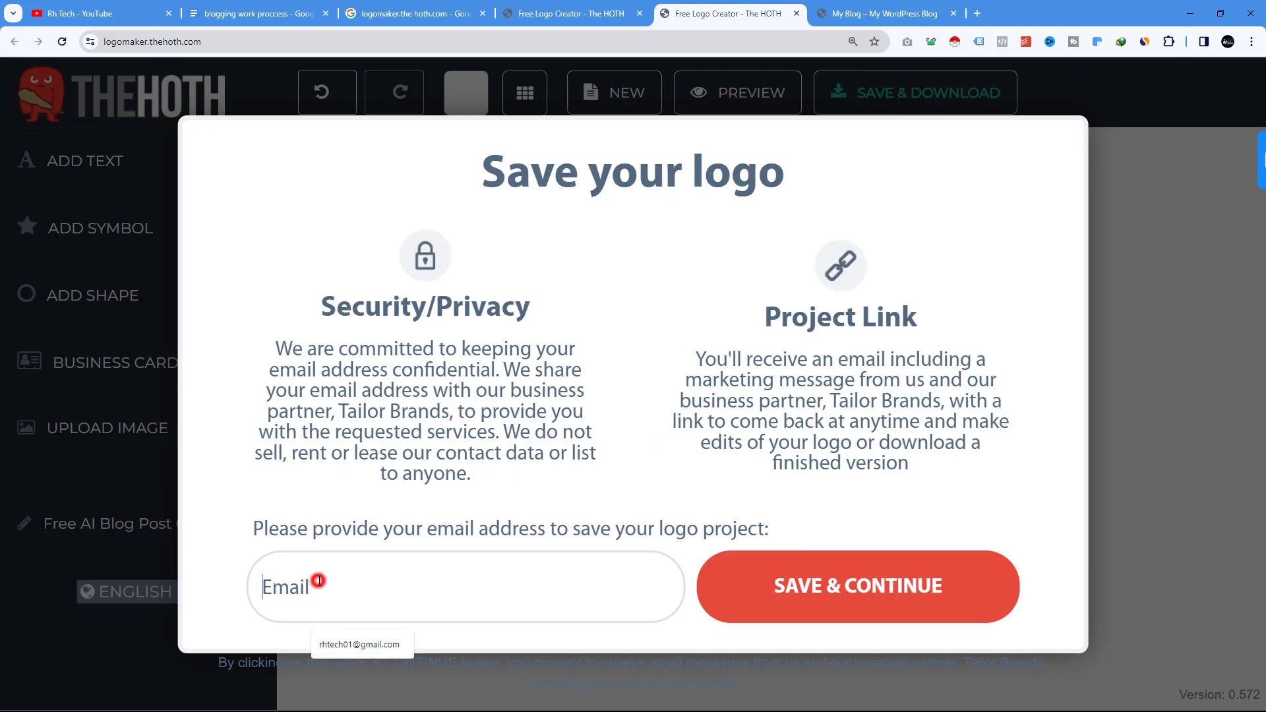
pyautogui.click(340, 643)
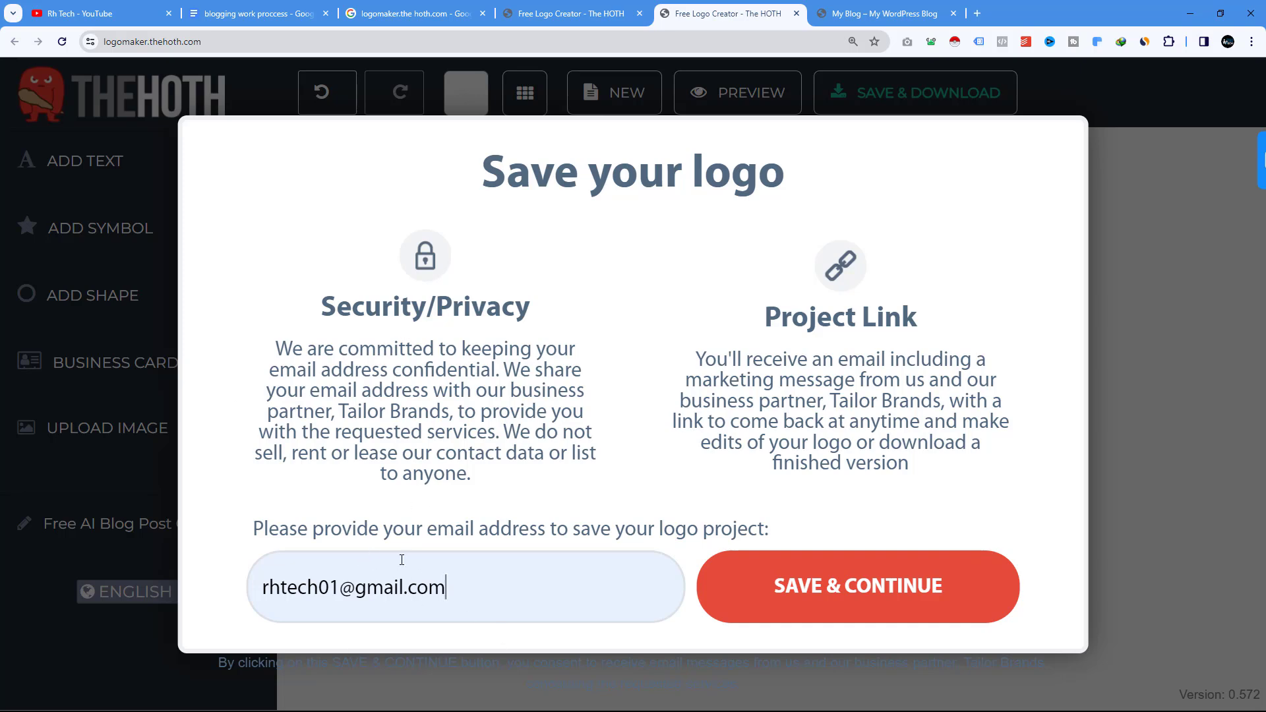
pyautogui.tripleClick(761, 322)
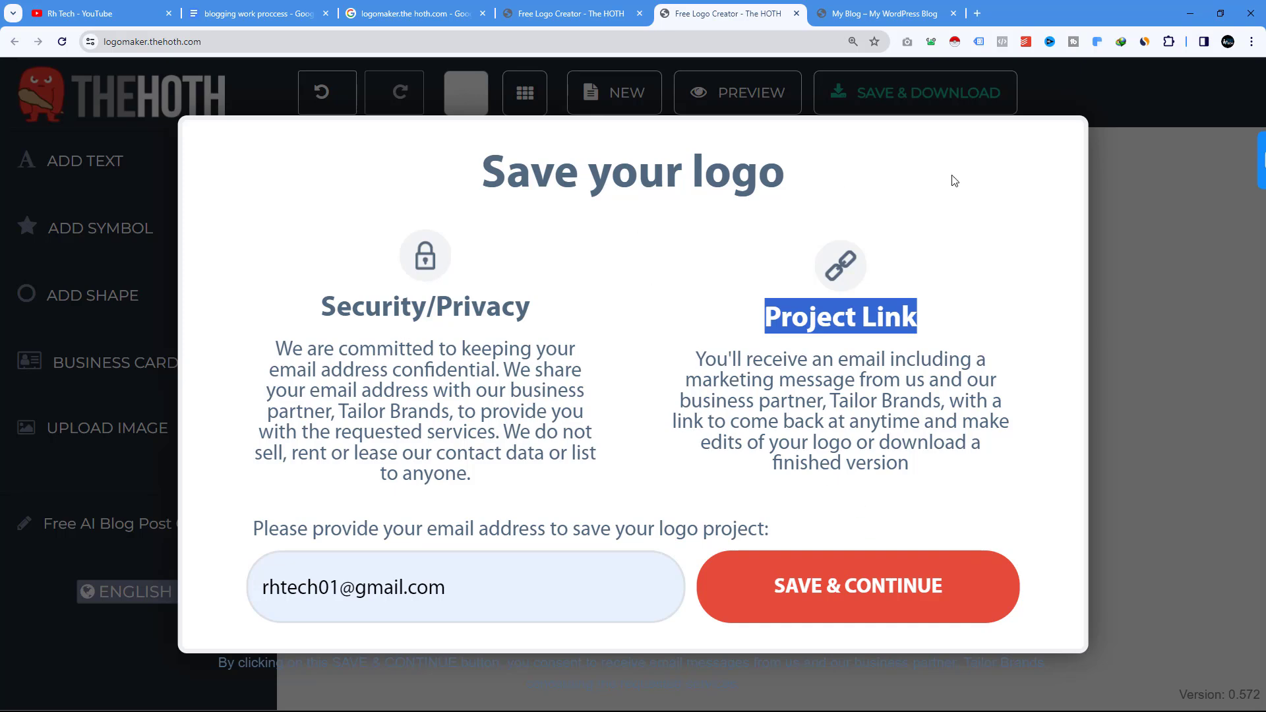
pyautogui.click(884, 14)
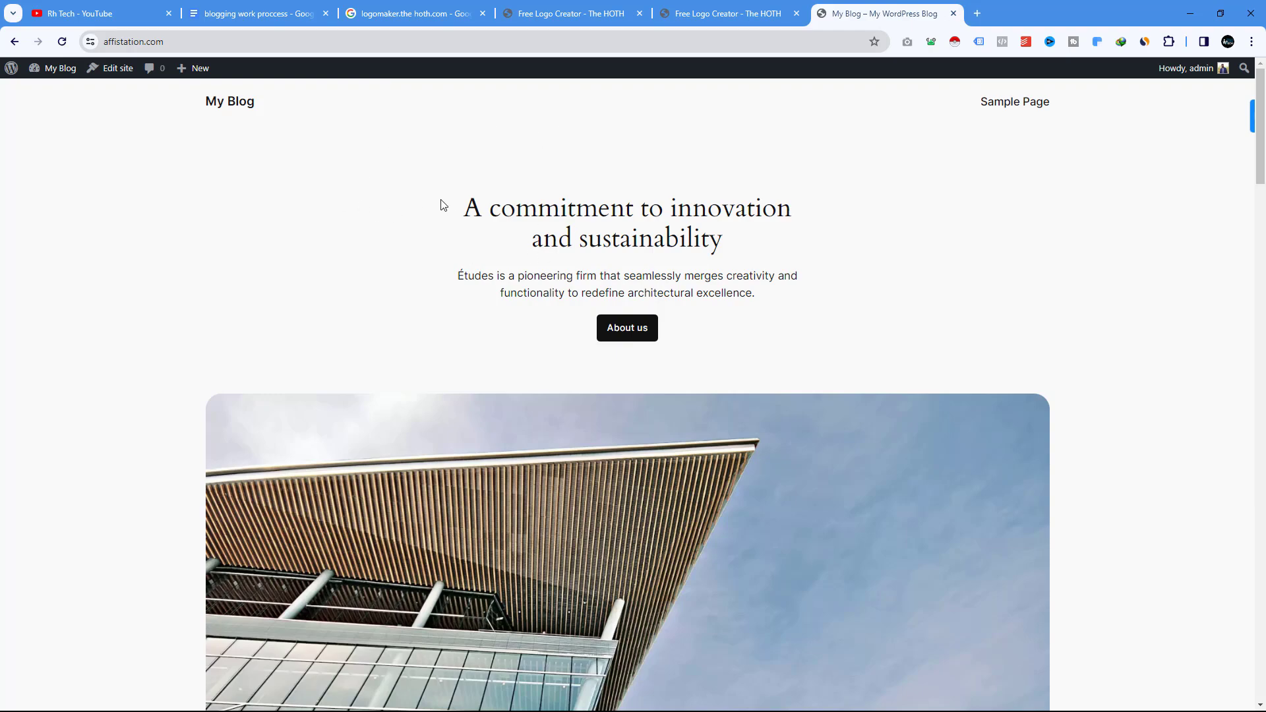
pyautogui.click(689, 13)
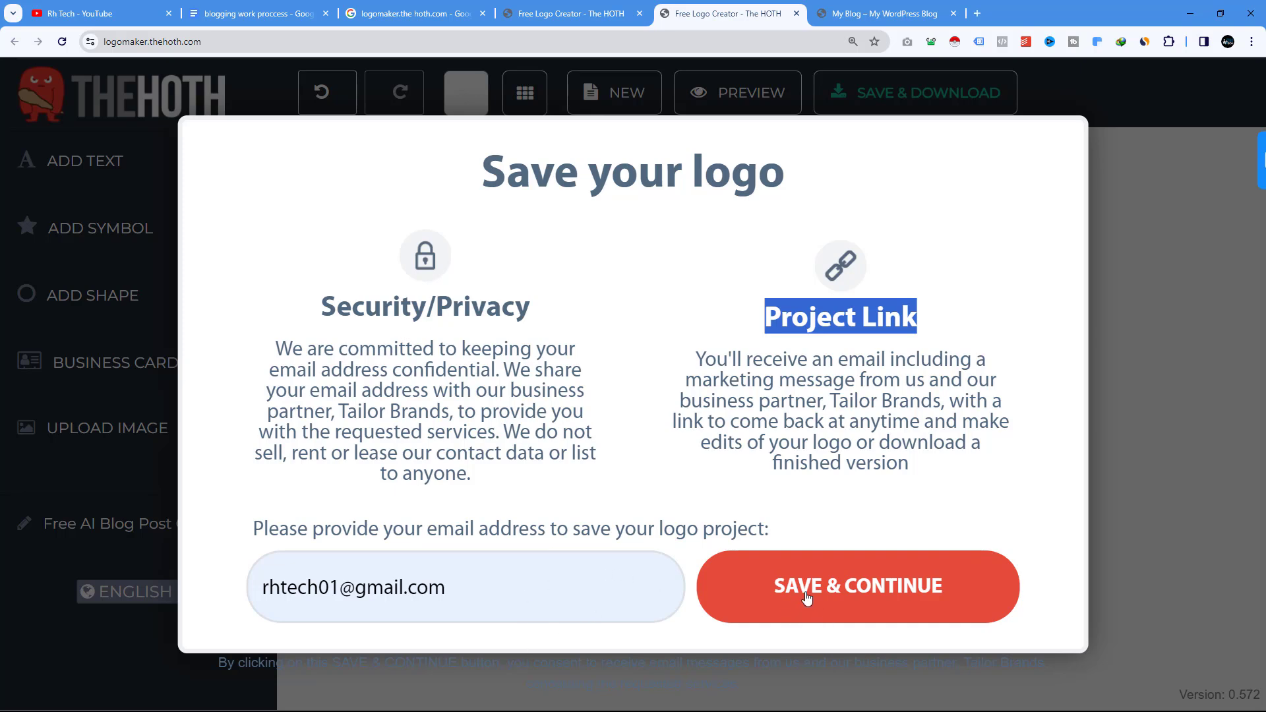
pyautogui.click(836, 595)
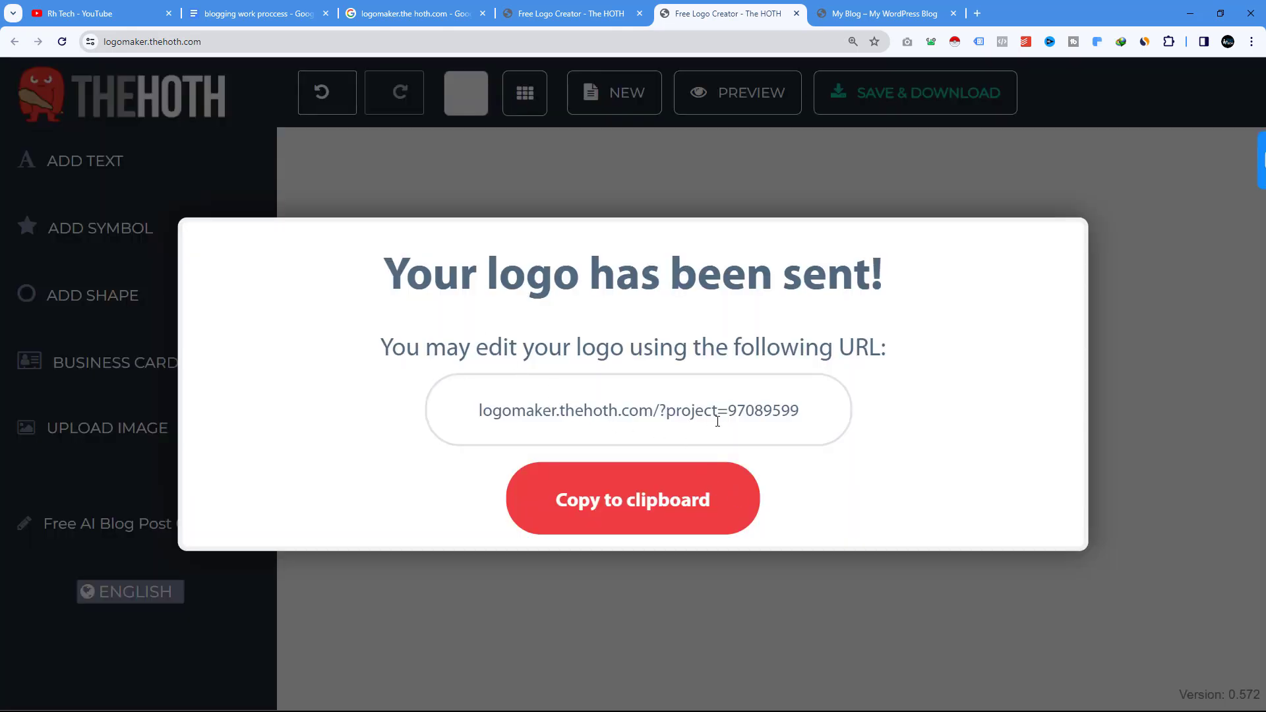
# - Copy the project URL offered for editing the saved logo
pyautogui.moveTo(408, 275); pyautogui.dragTo(934, 296)
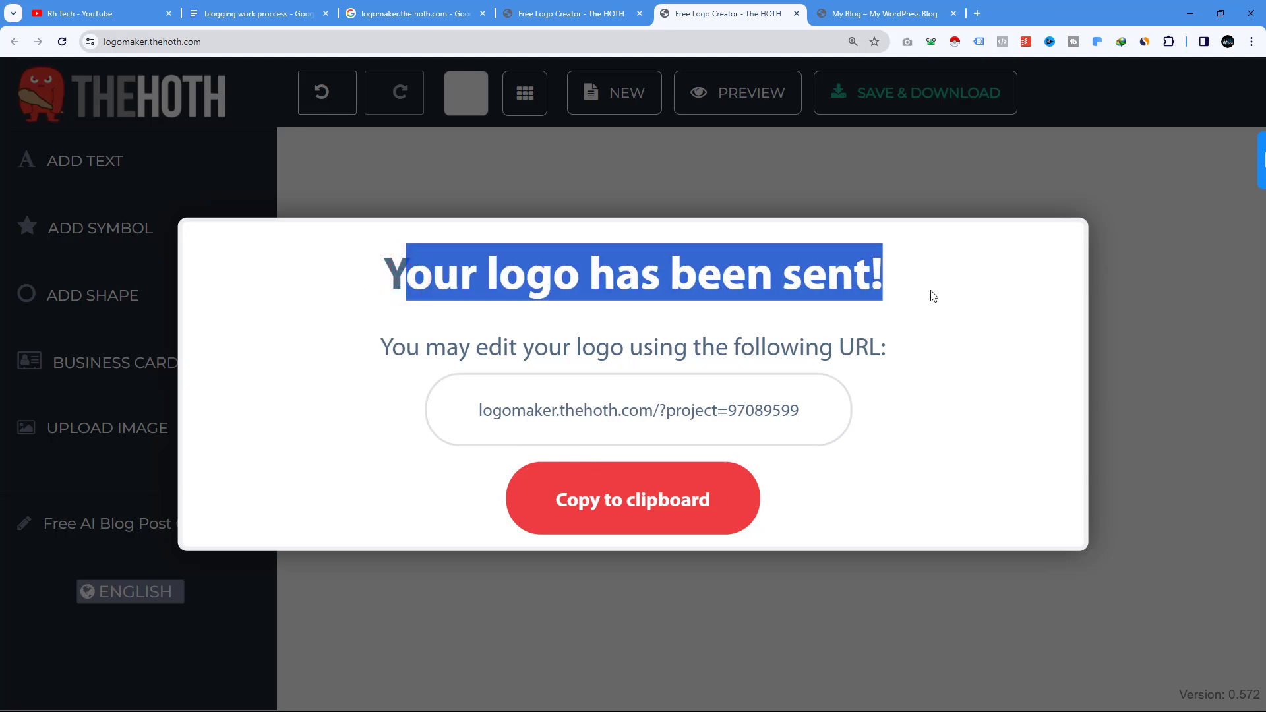
pyautogui.tripleClick(613, 411)
pyautogui.rightClick(619, 410)
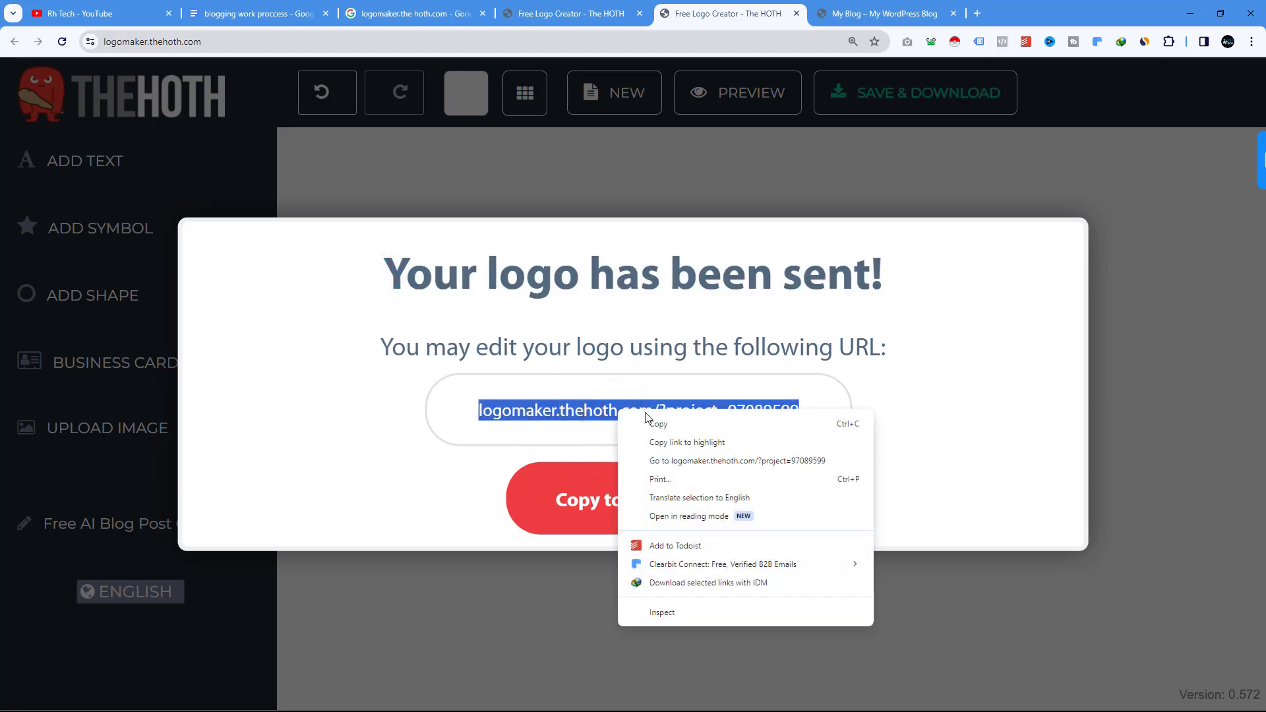
pyautogui.click(674, 424)
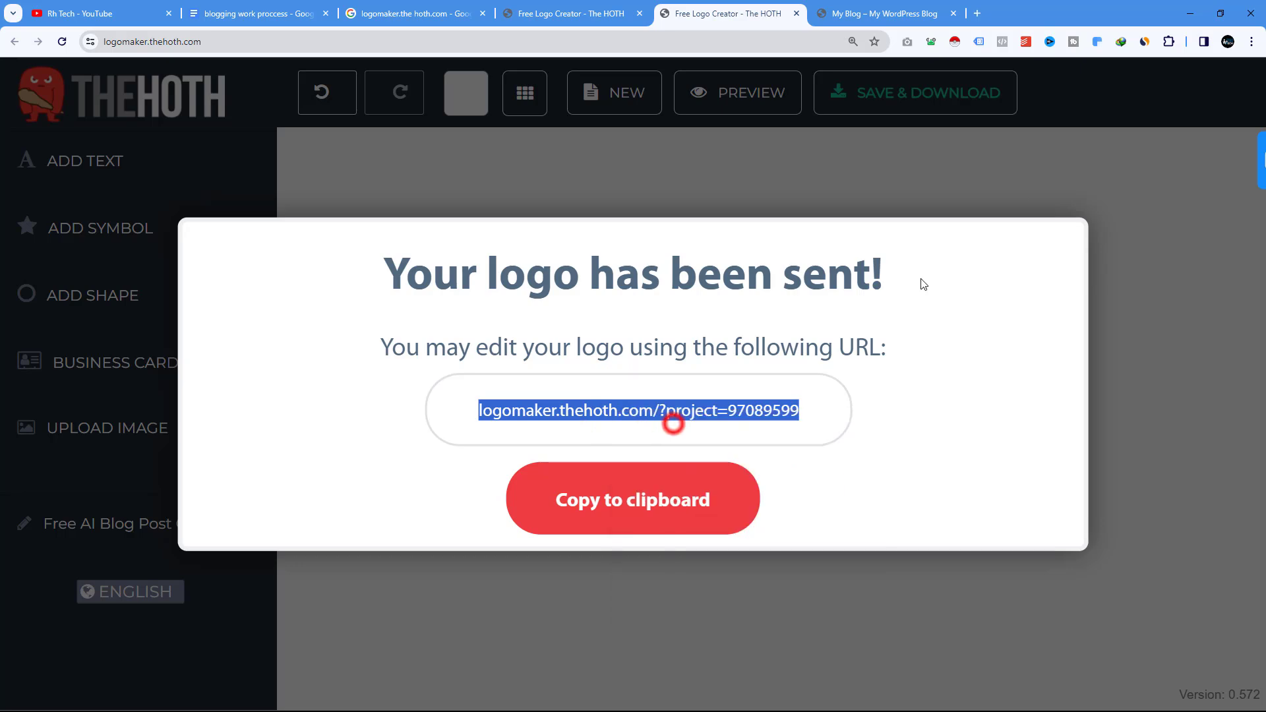
# - Open the copied logo project URL in a new browser tab
pyautogui.click(977, 13)
pyautogui.rightClick(148, 41)
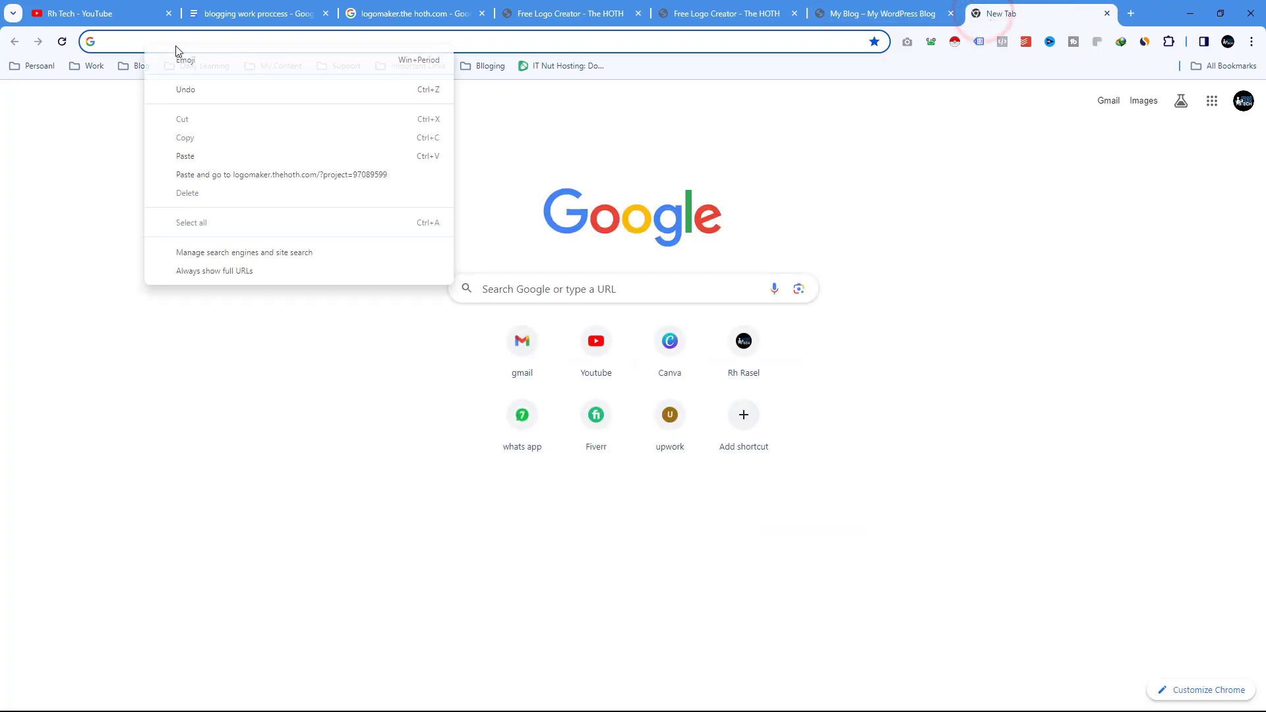
pyautogui.click(208, 156)
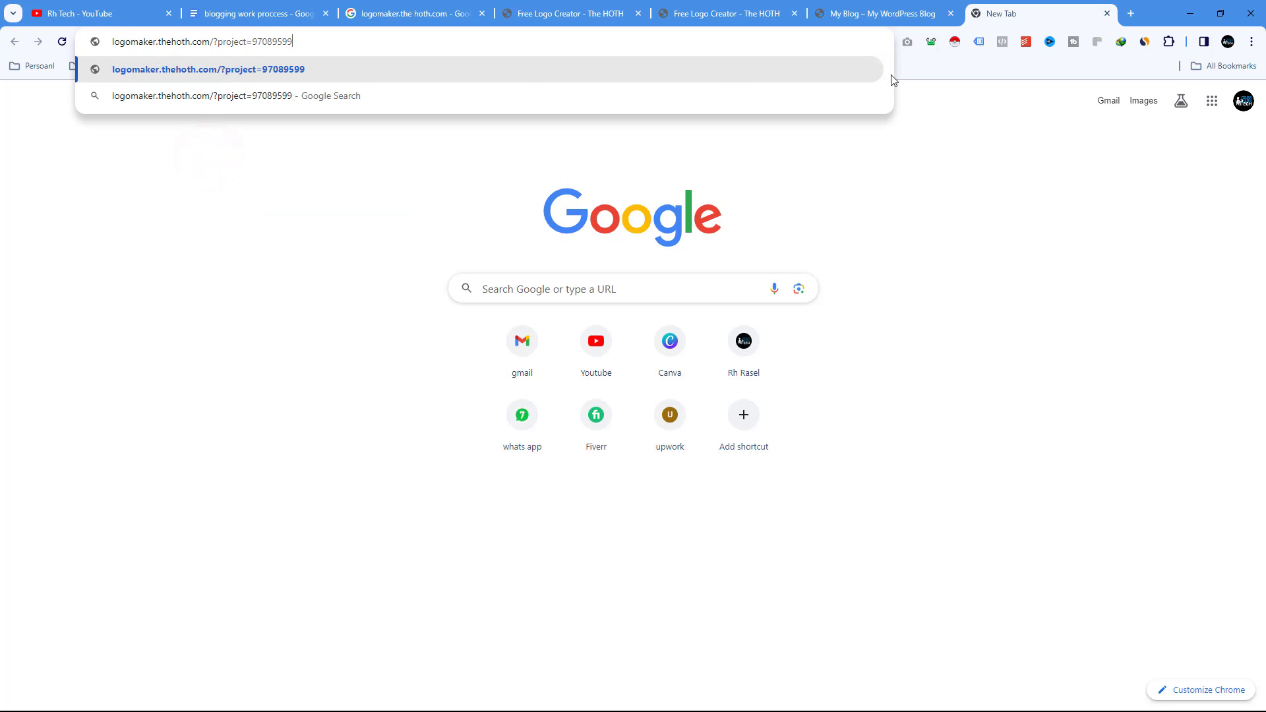
pyautogui.click(883, 135)
pyautogui.click(758, 44)
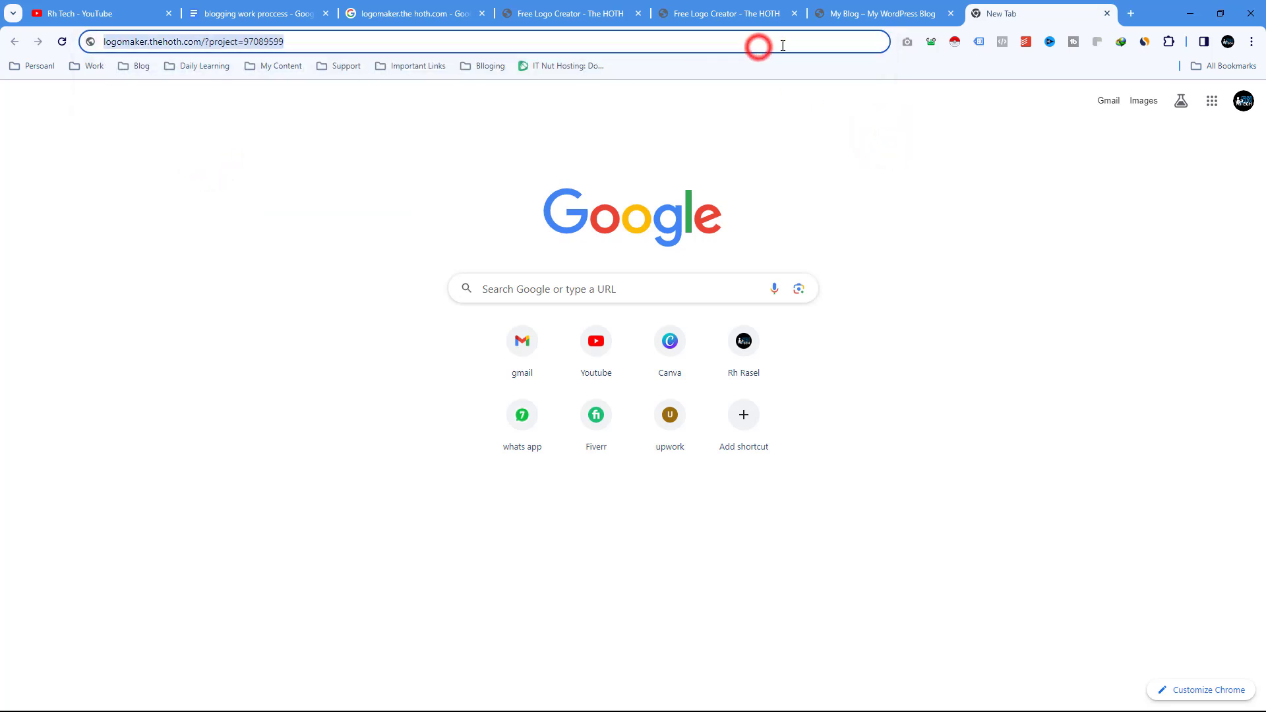
pyautogui.click(880, 108)
pyautogui.click(330, 39)
pyautogui.press('Return')
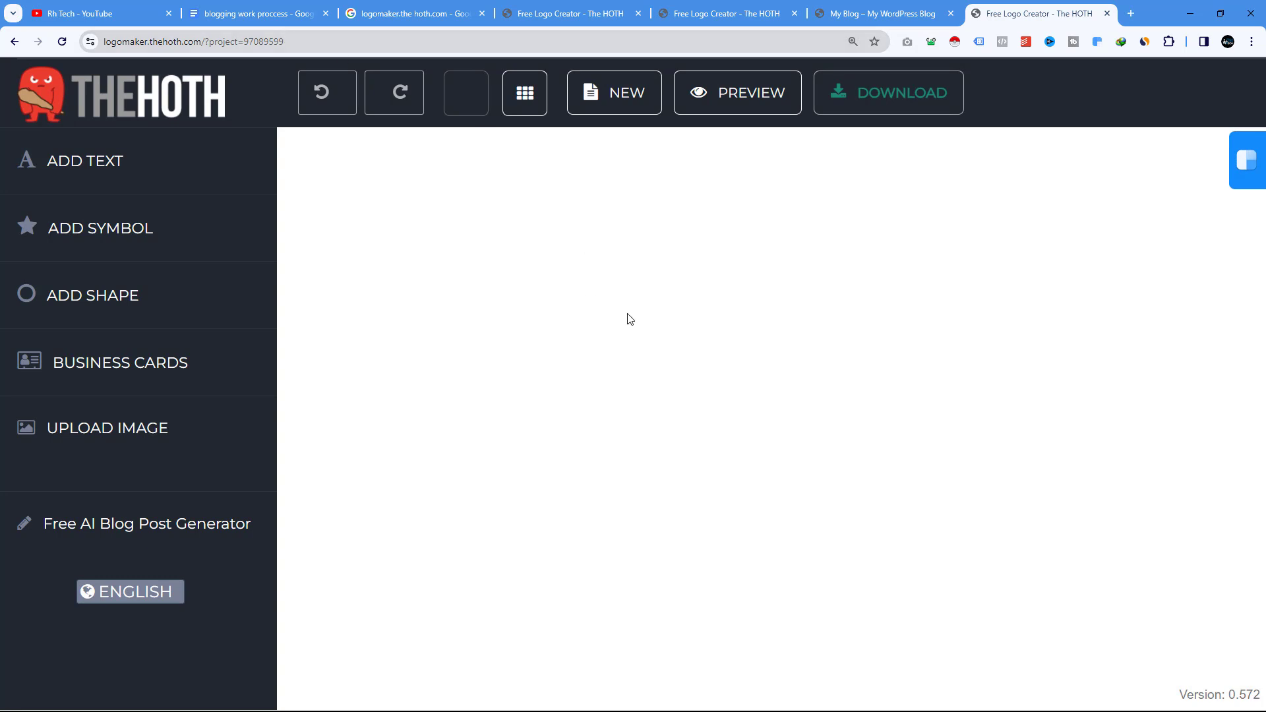
# - Bookmark the logo project page and test the bookmark by opening it in a new tab
pyautogui.click(874, 42)
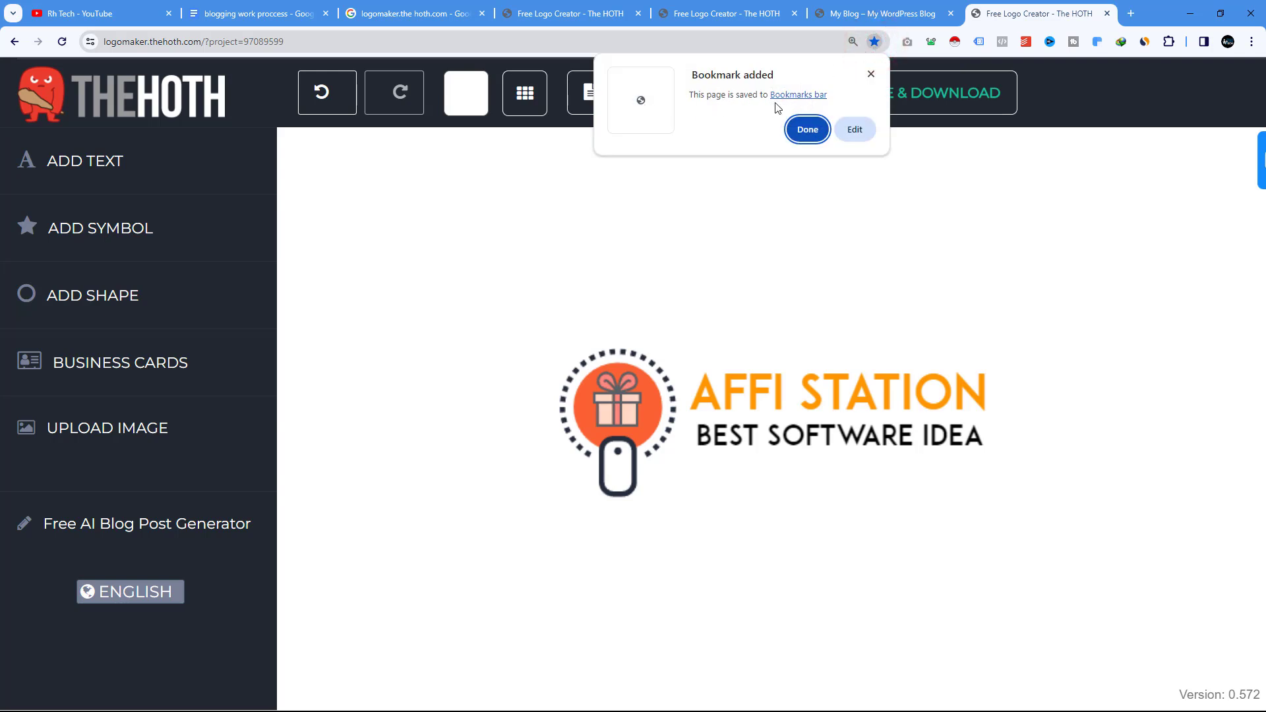
pyautogui.click(805, 131)
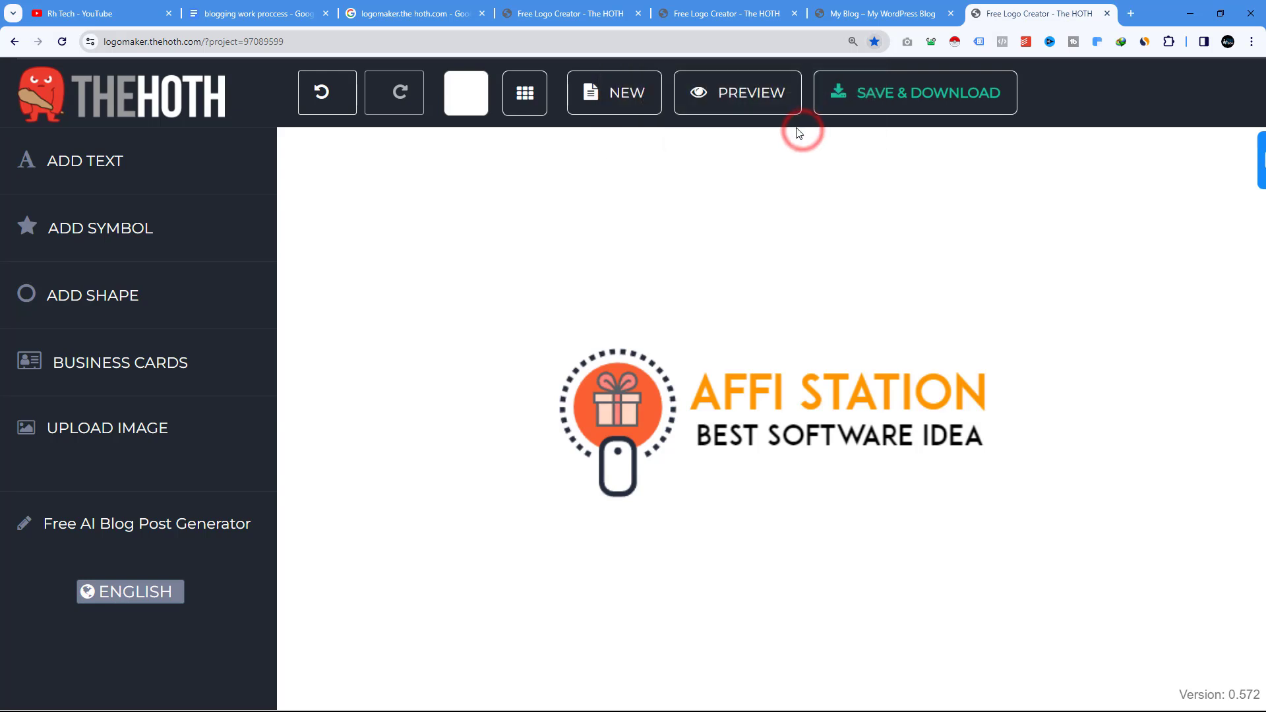
pyautogui.click(1130, 14)
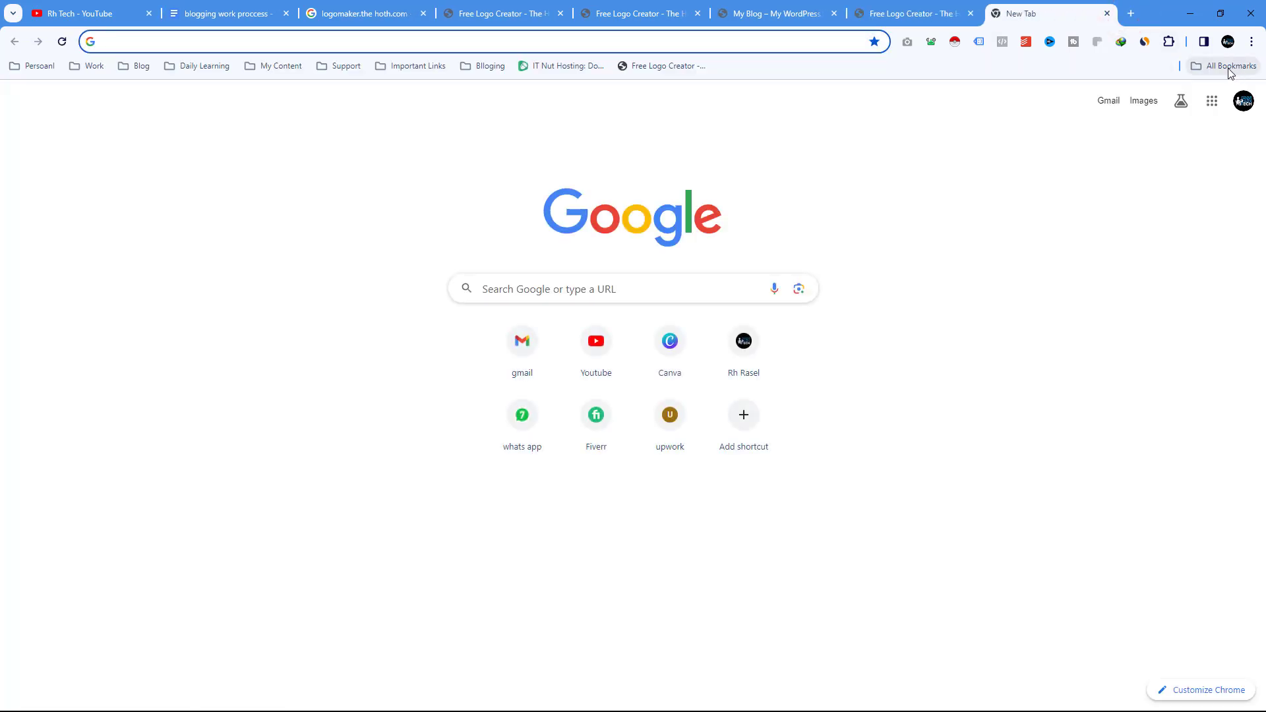
pyautogui.rightClick(670, 71)
pyautogui.click(710, 82)
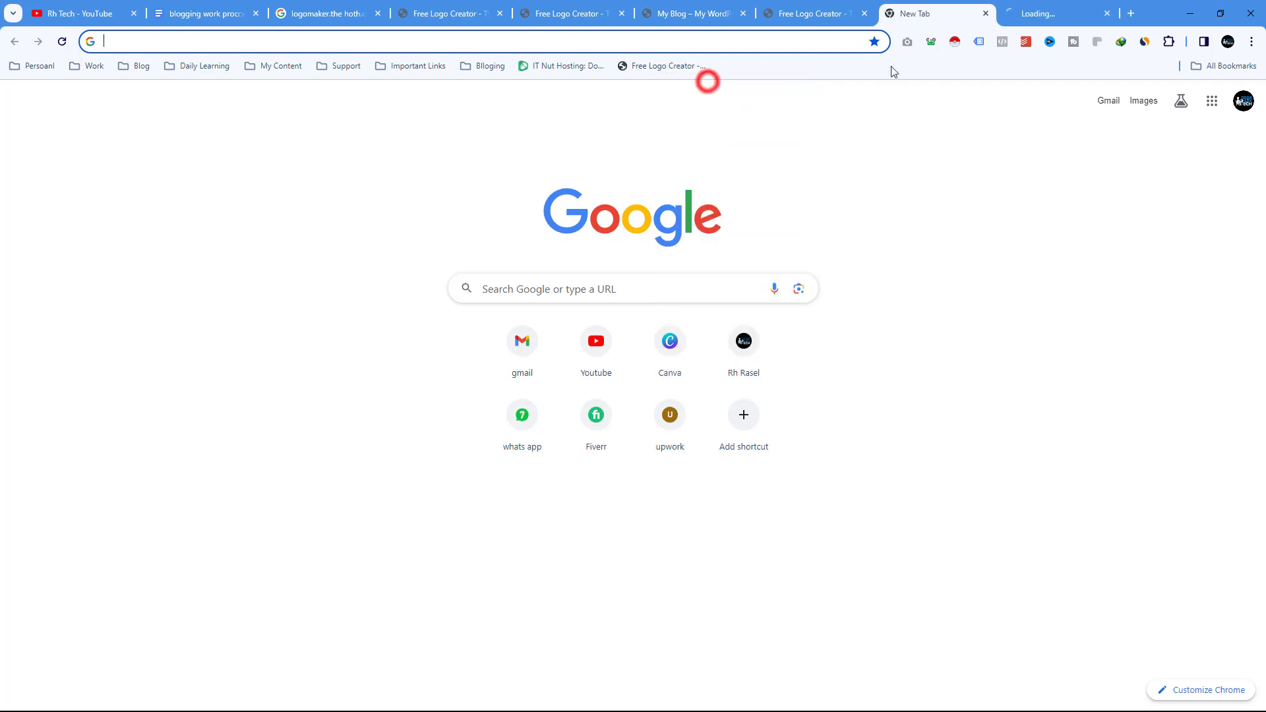
pyautogui.click(1062, 13)
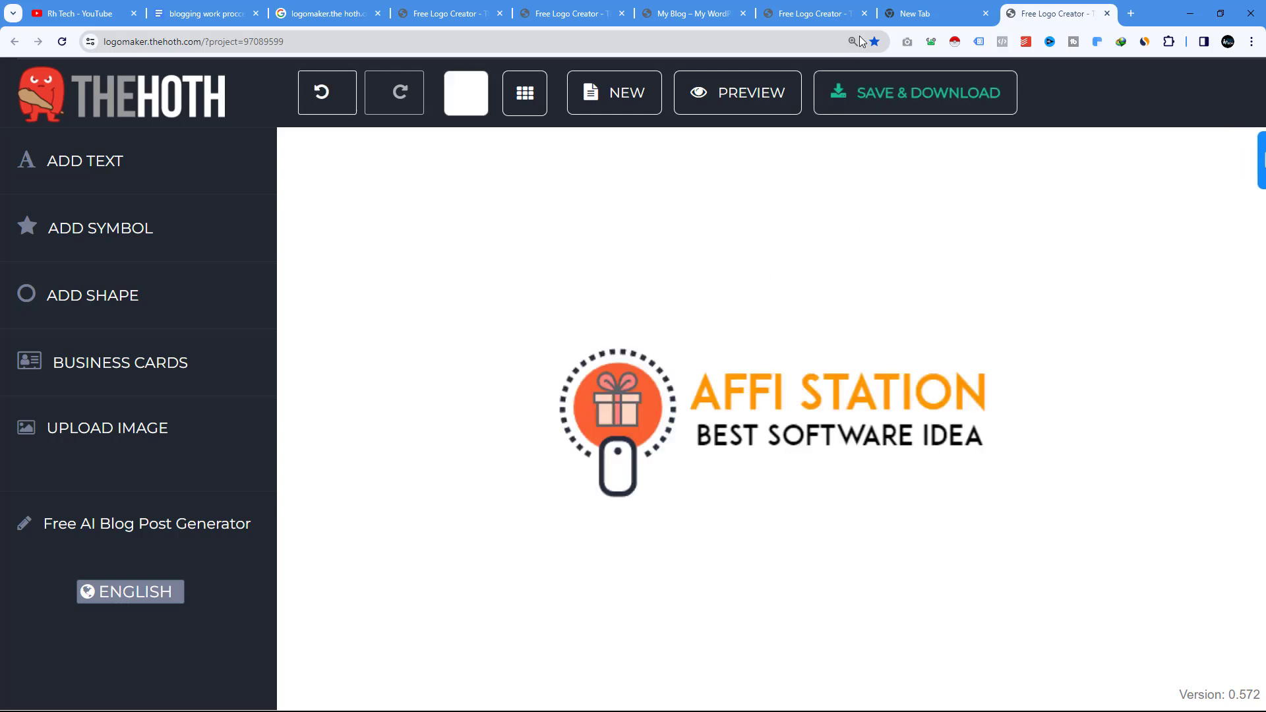
pyautogui.click(916, 14)
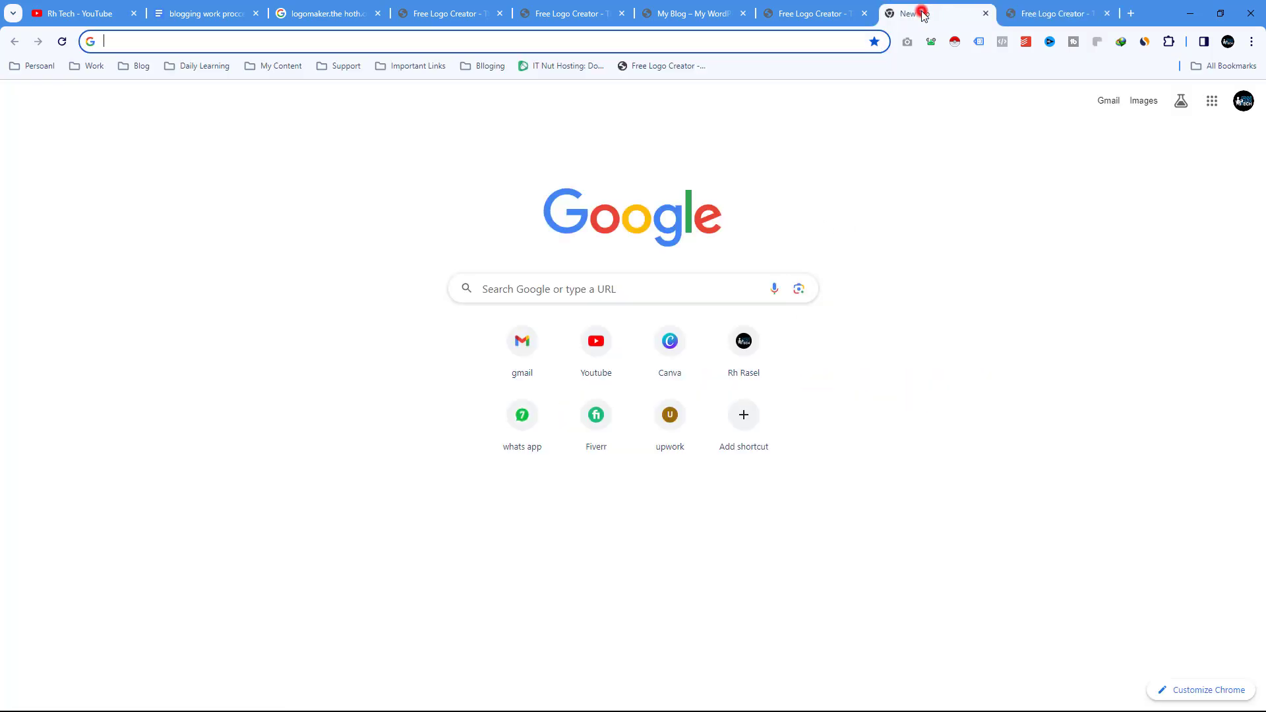
pyautogui.click(763, 10)
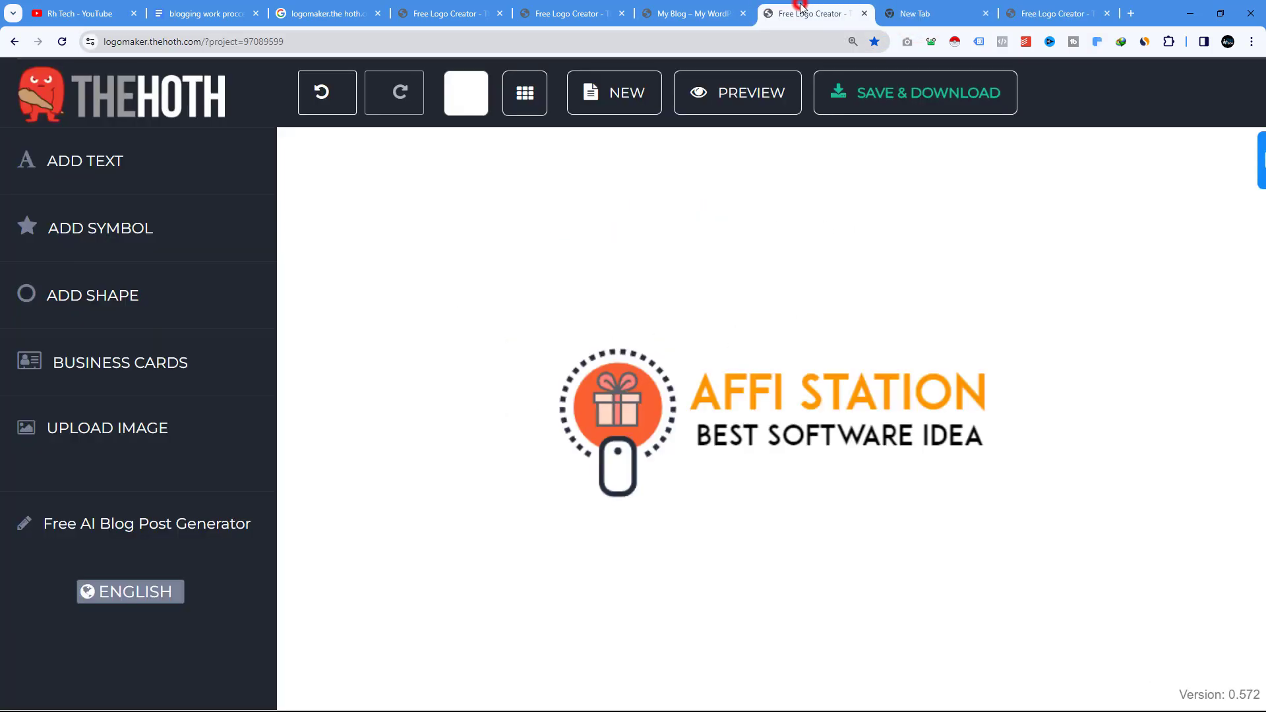
# - Switch to Gmail in a new tab and open the message "Your Free Logo from The HOTH"
pyautogui.click(1133, 13)
pyautogui.write('g')
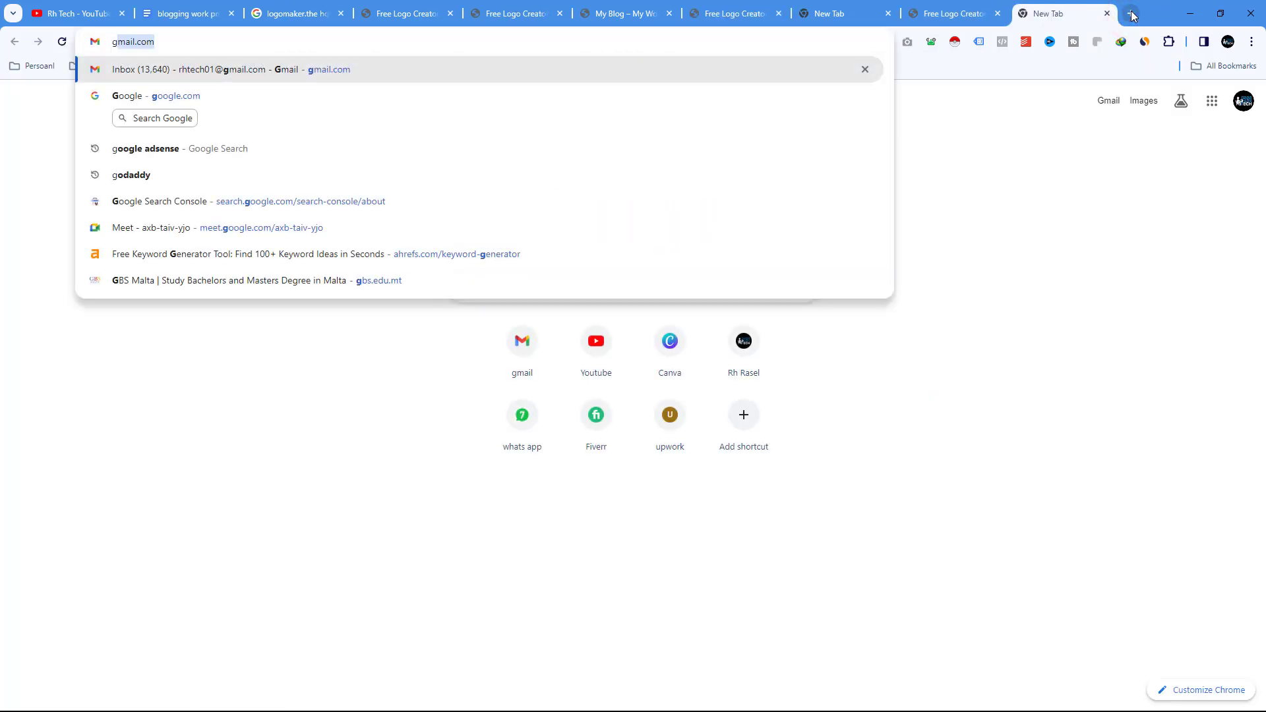
pyautogui.press('Return')
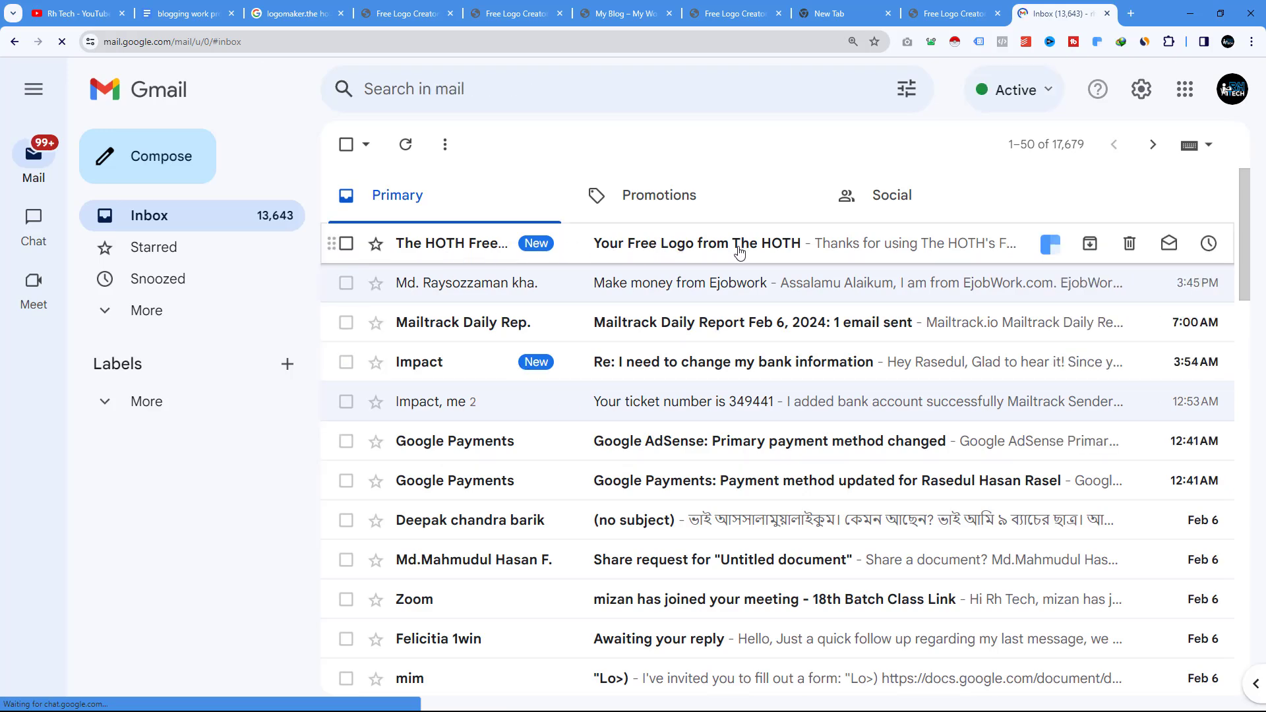
pyautogui.click(764, 248)
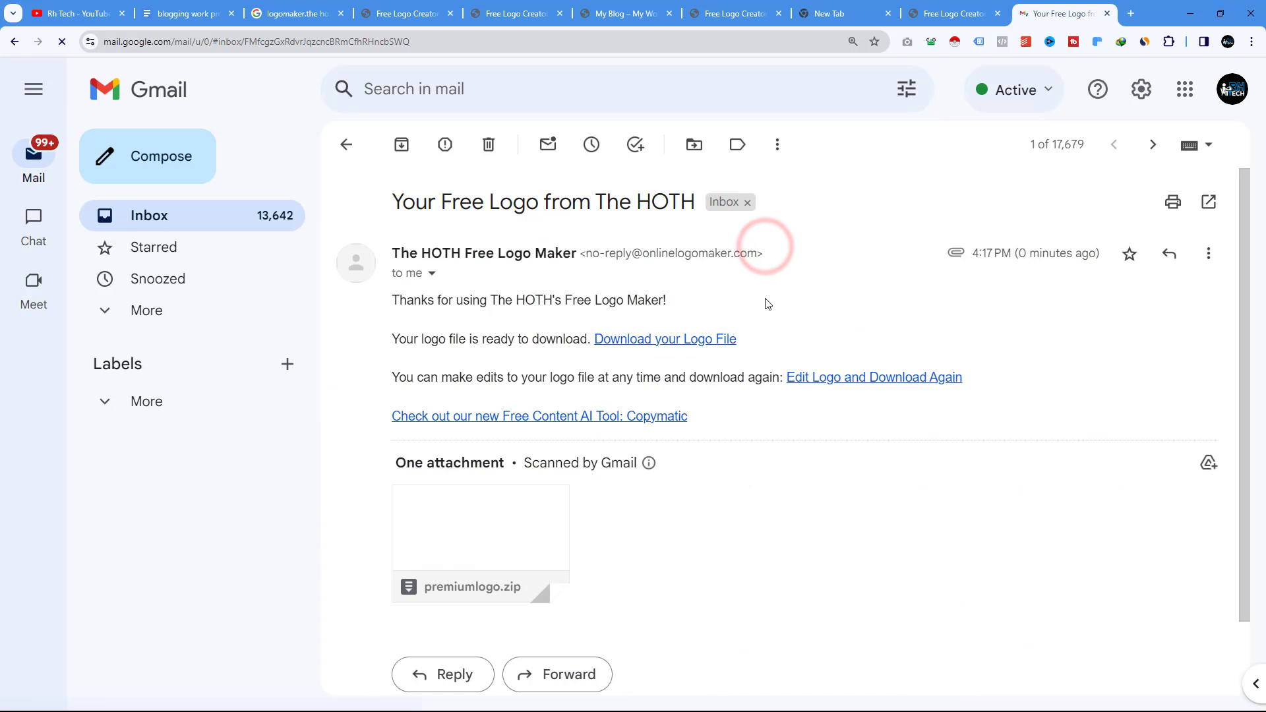
# - Download the premiumlogo.zip attachment from the message and minimise the completed-download window
pyautogui.scroll(-1, 593, 505)
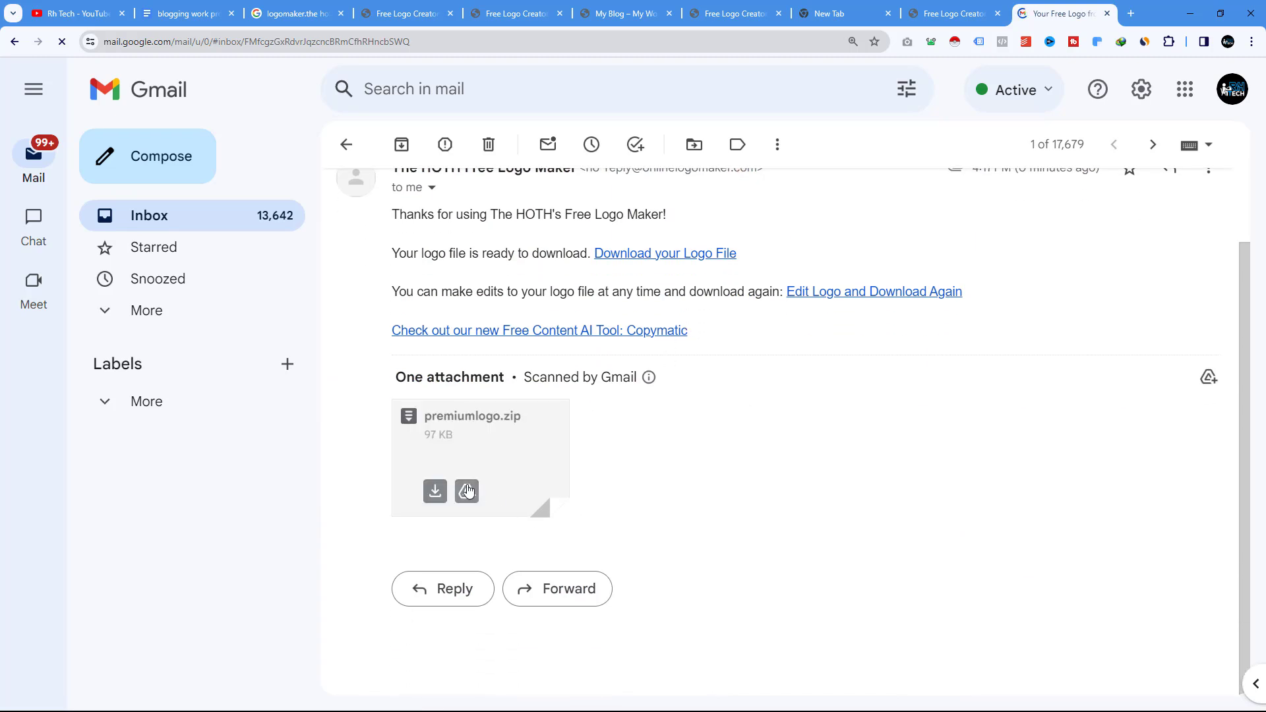
pyautogui.click(432, 490)
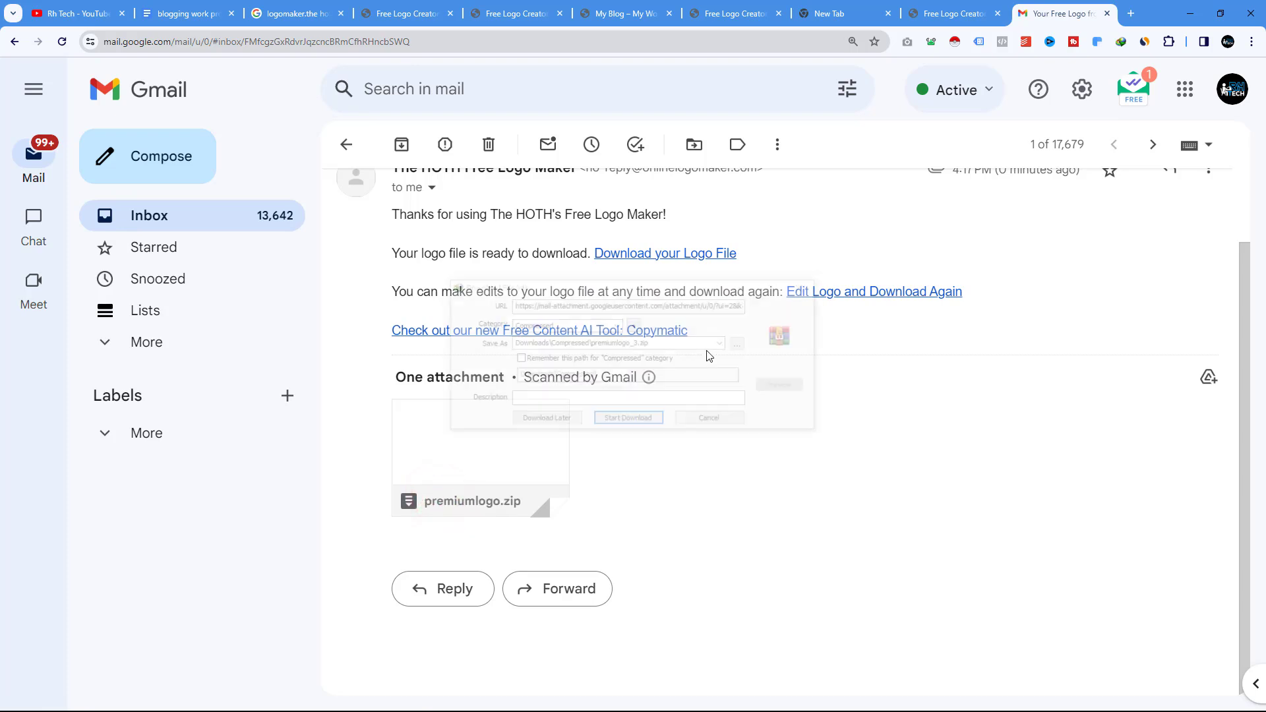
pyautogui.click(636, 425)
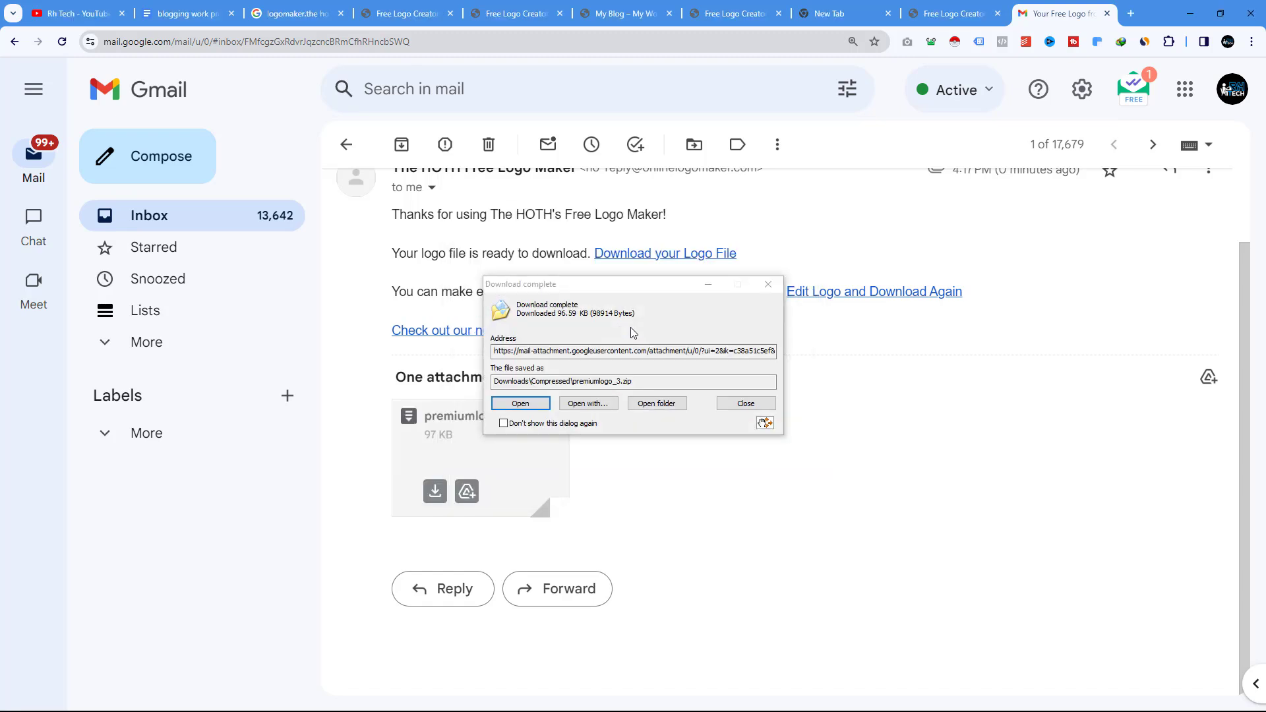
pyautogui.click(710, 282)
# - Switch to File Explorer and open the Compressed folder inside Downloads
pyautogui.click(1198, 18)
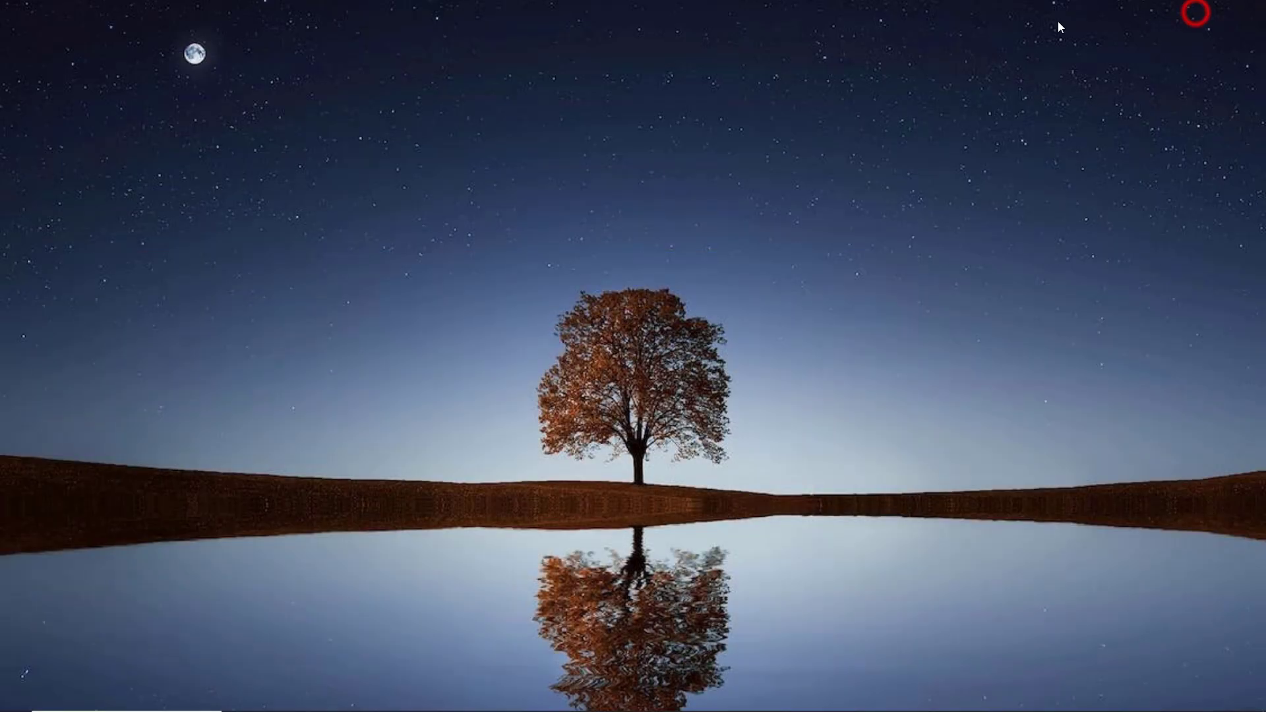
pyautogui.click(559, 700)
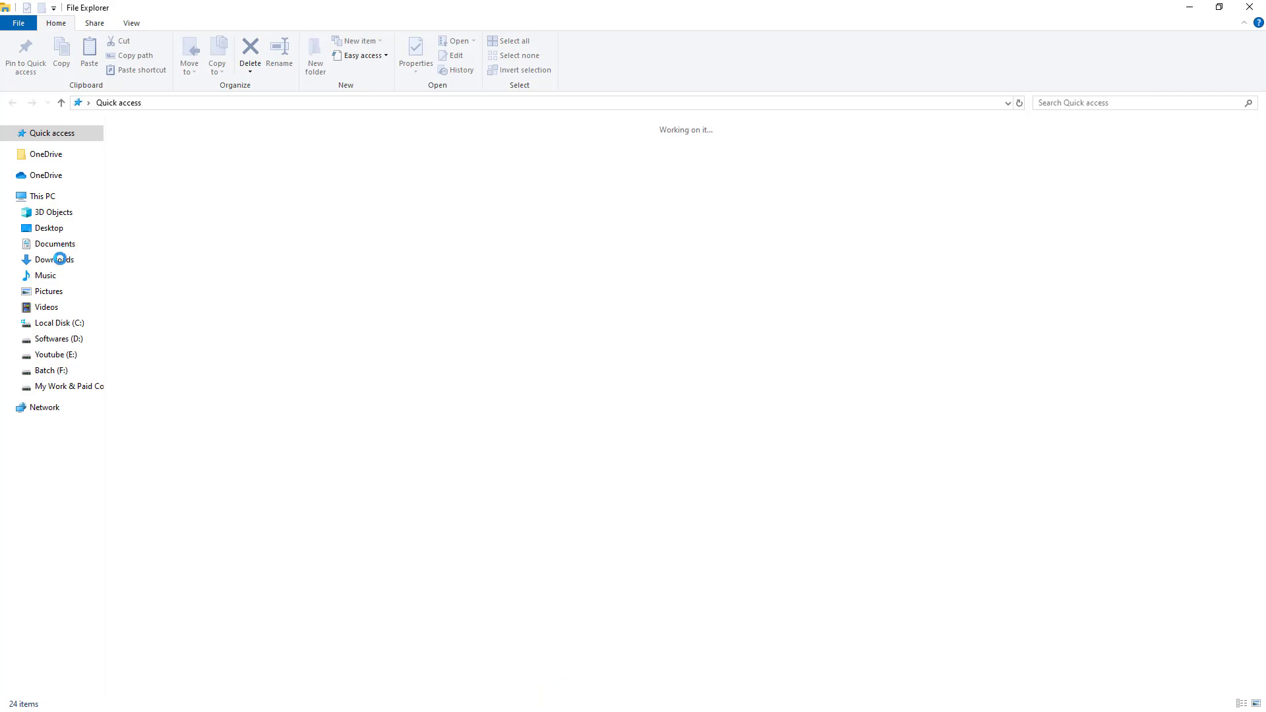
pyautogui.click(62, 260)
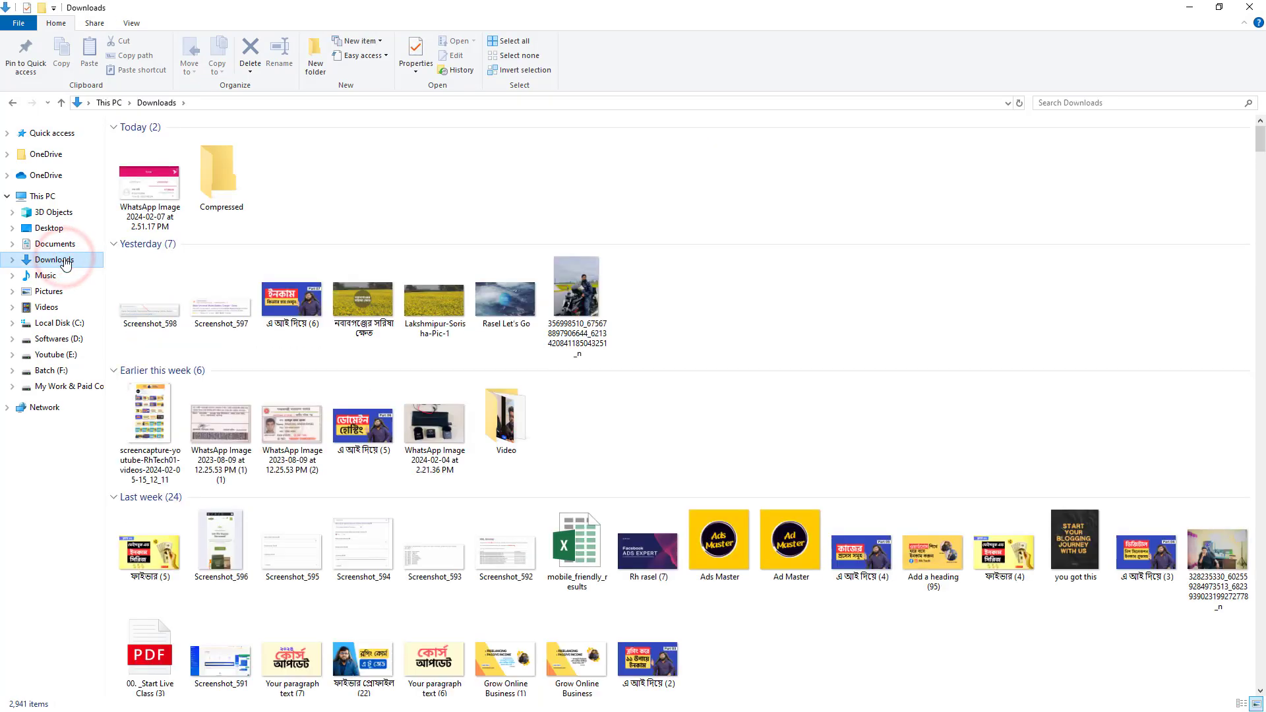
pyautogui.doubleClick(200, 191)
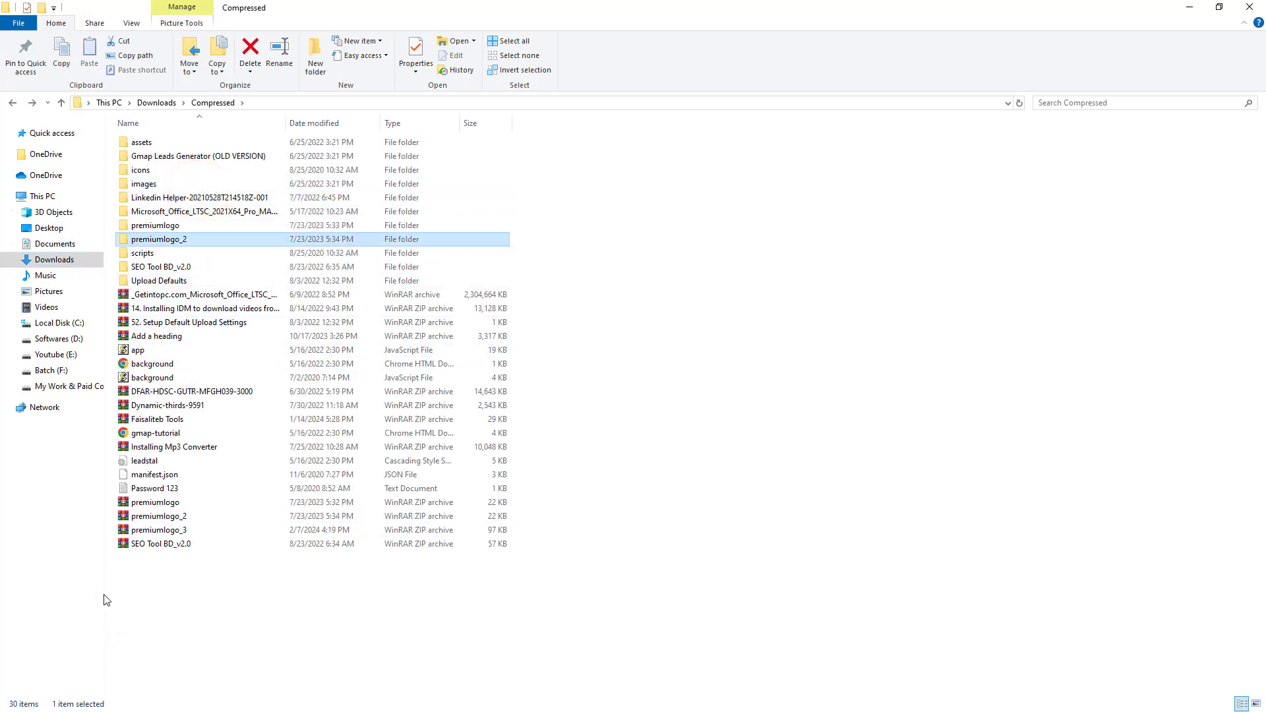
# - Extract the premiumlogo_3 archive to its own premiumlogo_3 folder and open that folder
pyautogui.click(173, 533)
pyautogui.rightClick(174, 532)
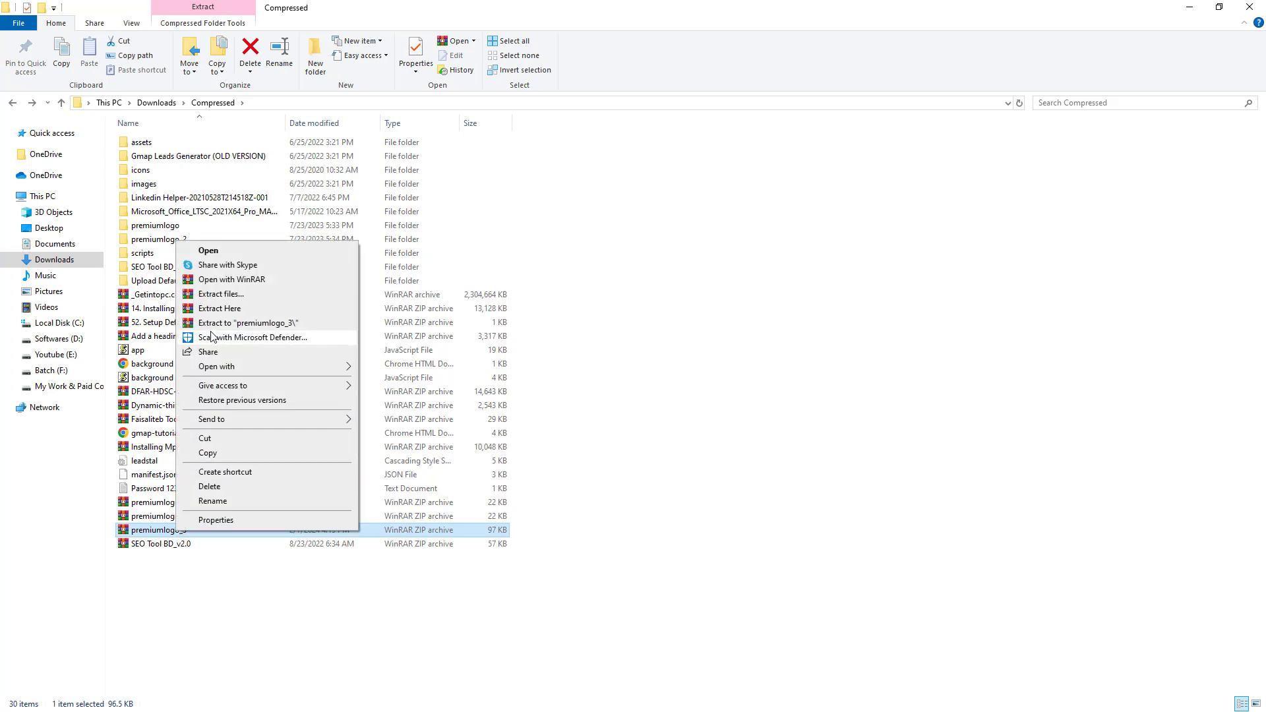
pyautogui.click(261, 324)
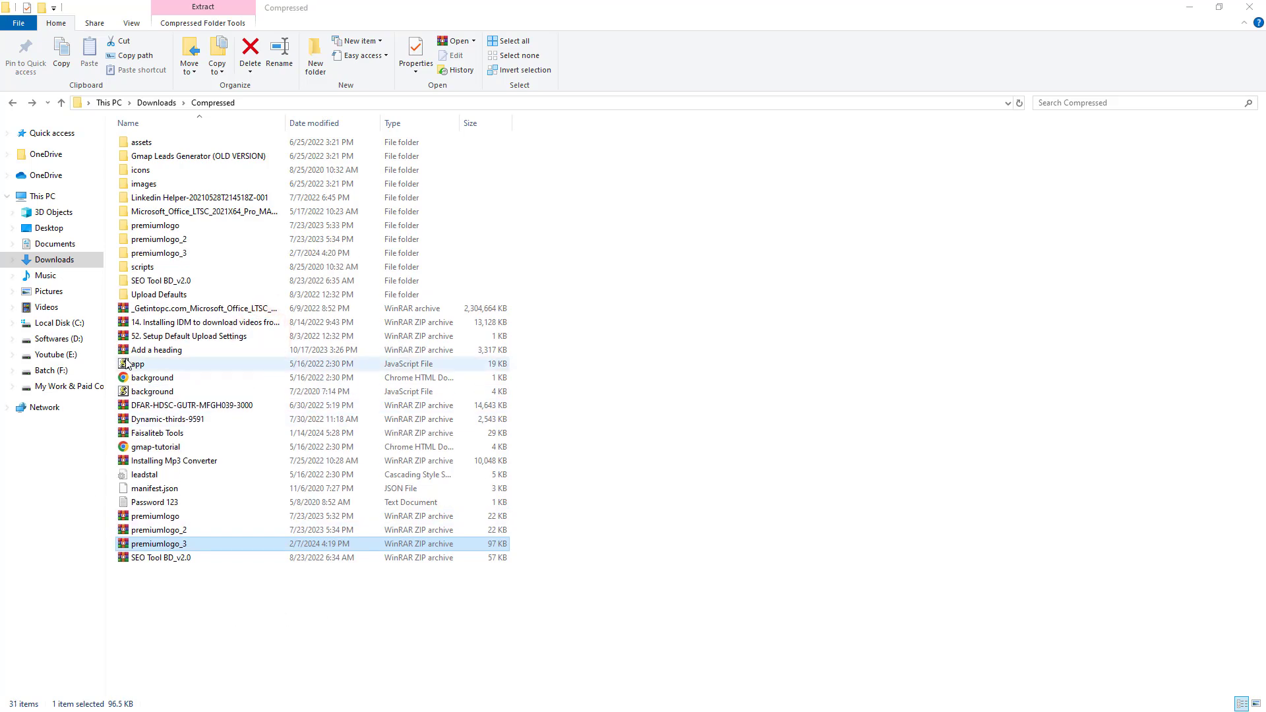
pyautogui.doubleClick(179, 255)
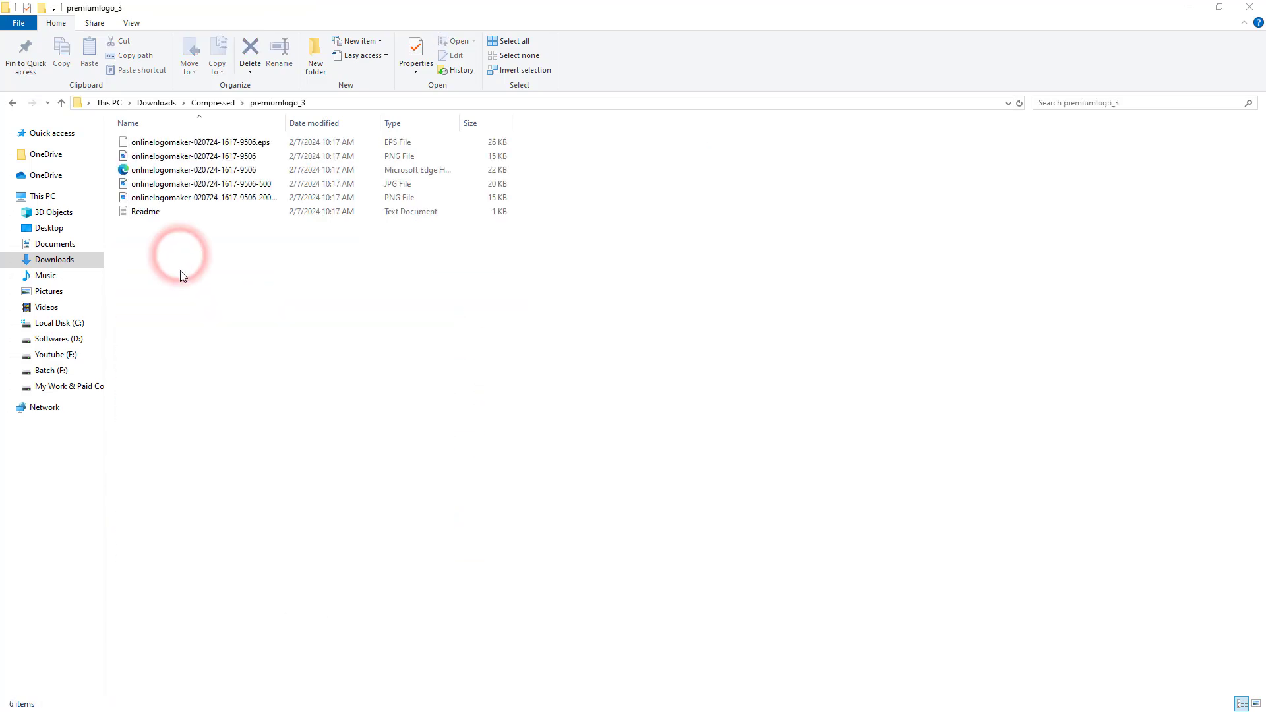
# - Enlarge the file icons in the premiumlogo_3 folder to preview the logo files, and shrink them back to small icons
pyautogui.keyDown('ctrl'); pyautogui.scroll(4, 232, 291); pyautogui.keyUp('ctrl')
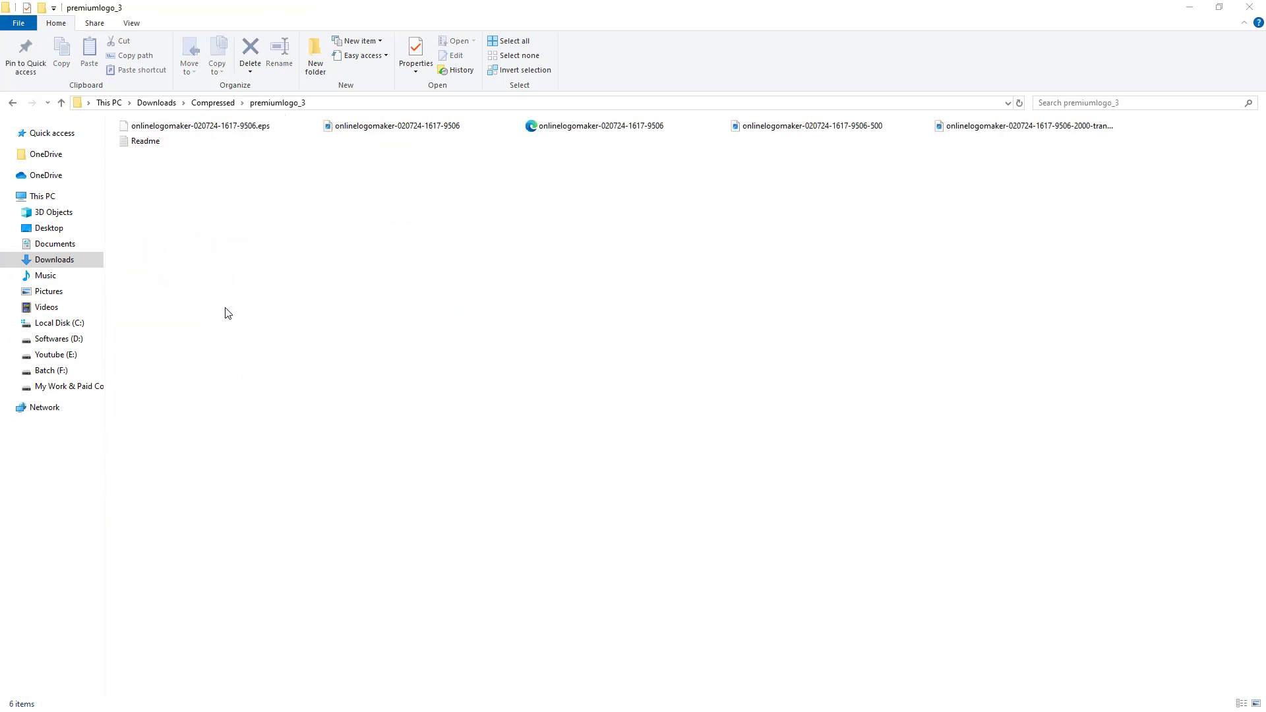
pyautogui.keyDown('ctrl'); pyautogui.scroll(1, 299, 302); pyautogui.keyUp('ctrl')
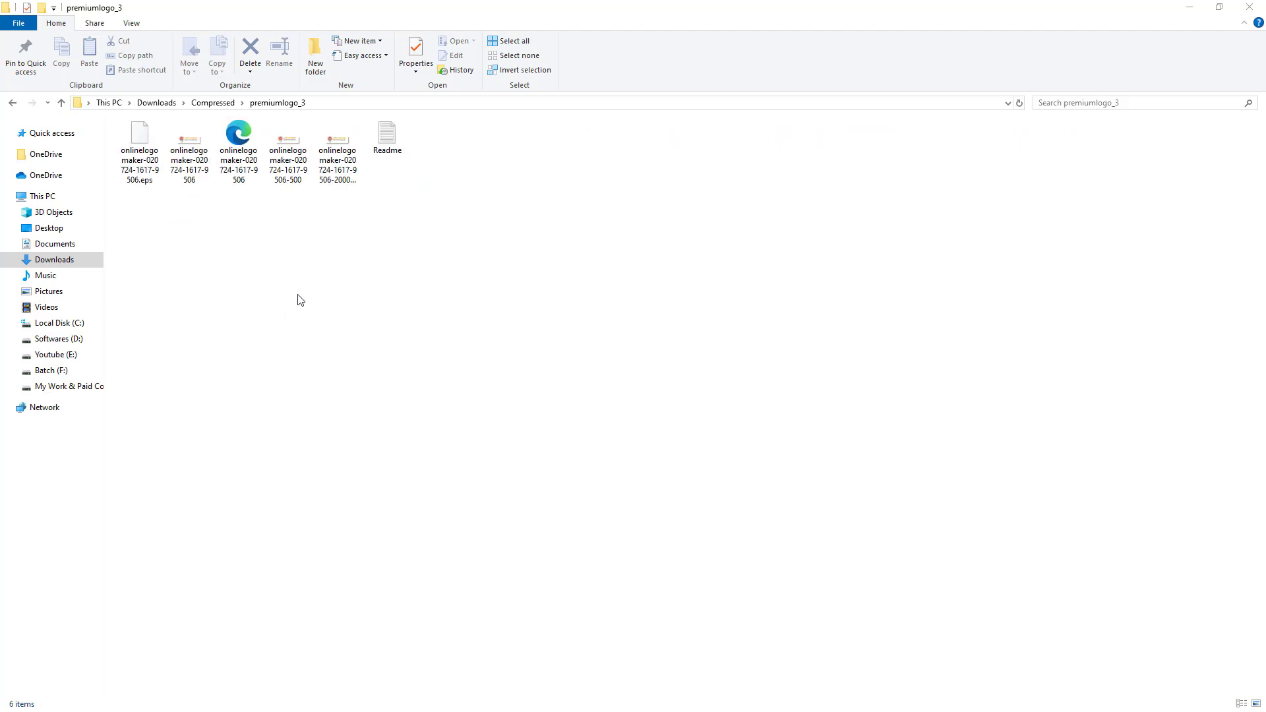
pyautogui.keyDown('ctrl'); pyautogui.scroll(3, 300, 302); pyautogui.keyUp('ctrl')
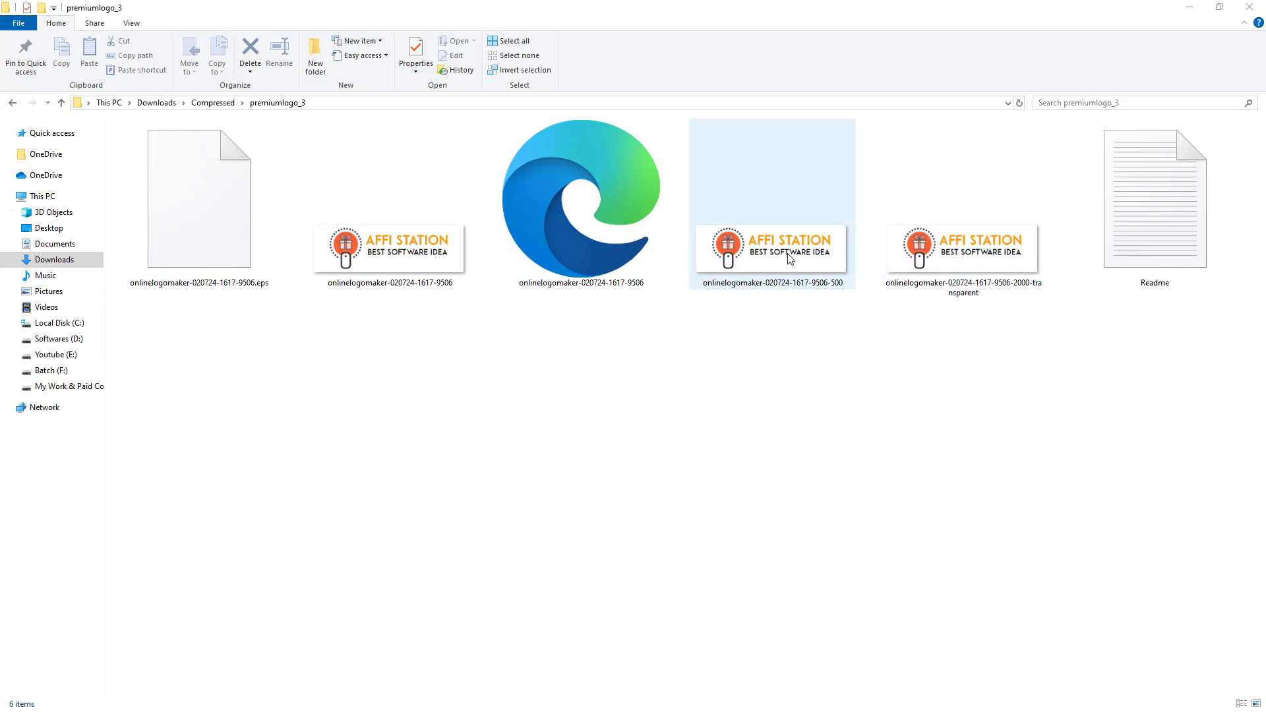
pyautogui.keyDown('ctrl'); pyautogui.scroll(-3, 723, 356); pyautogui.keyUp('ctrl')
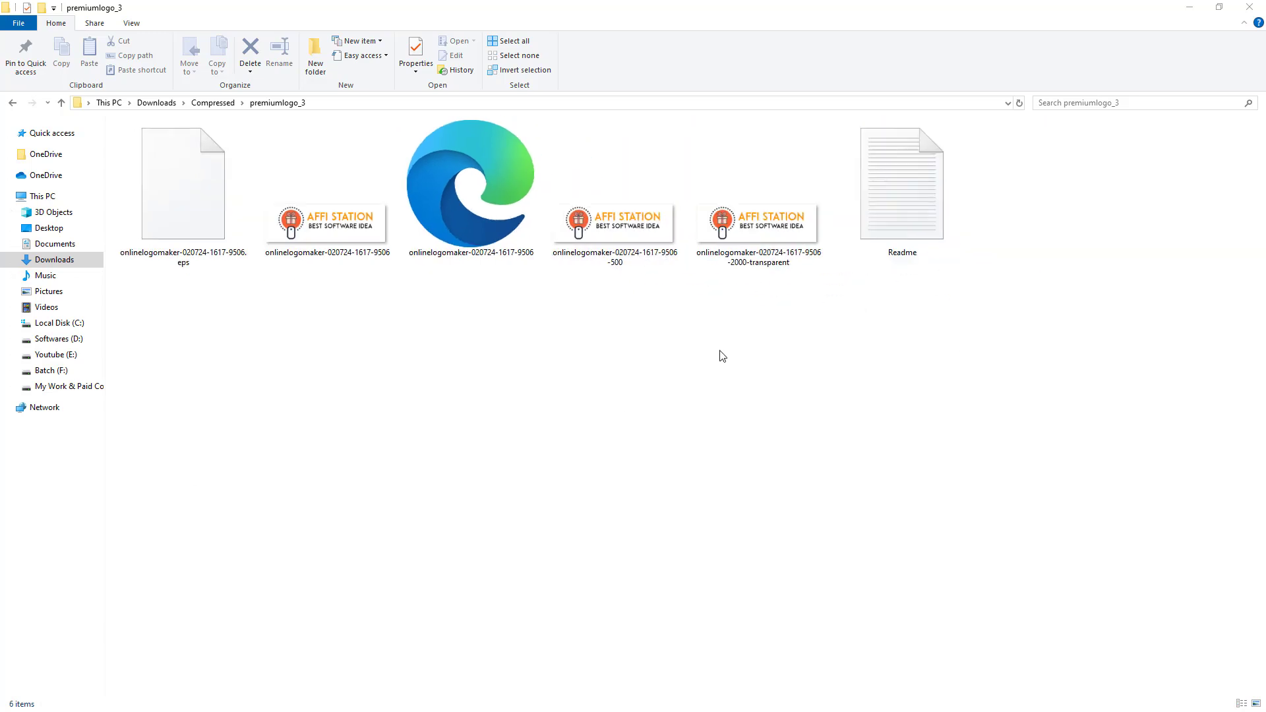
pyautogui.keyDown('ctrl'); pyautogui.scroll(-4, 723, 356); pyautogui.keyUp('ctrl')
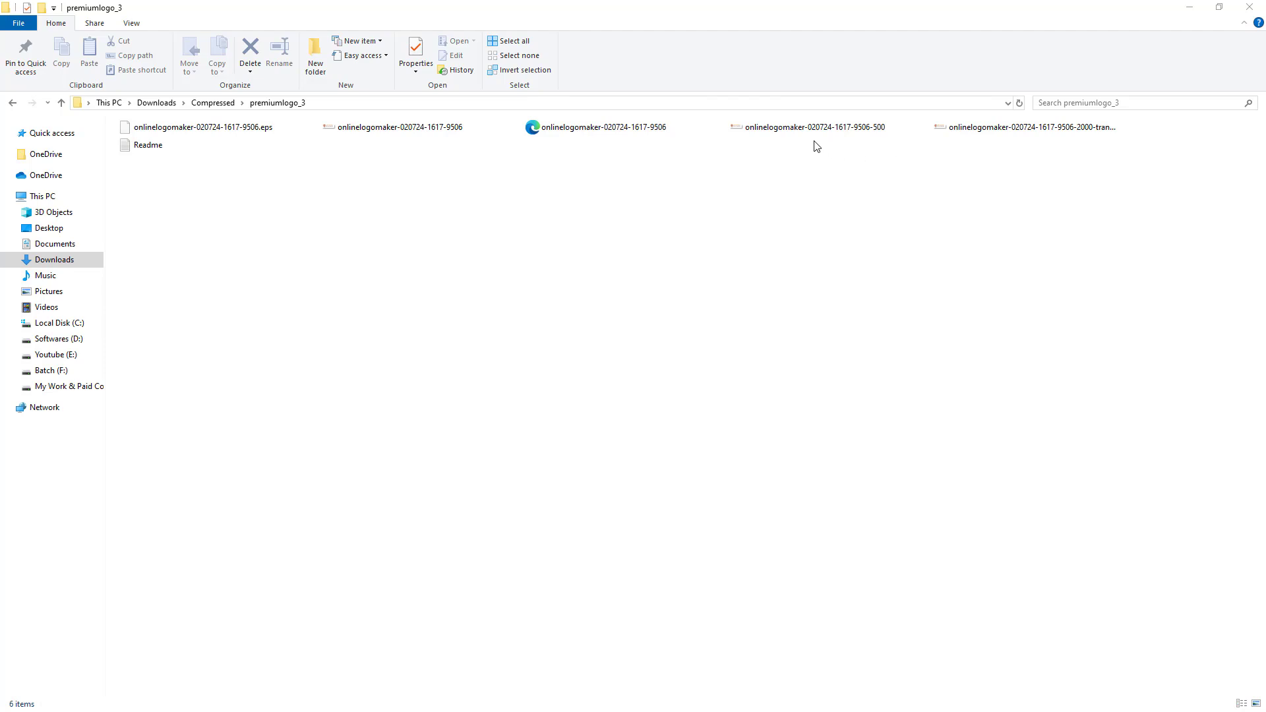
pyautogui.rightClick(434, 131)
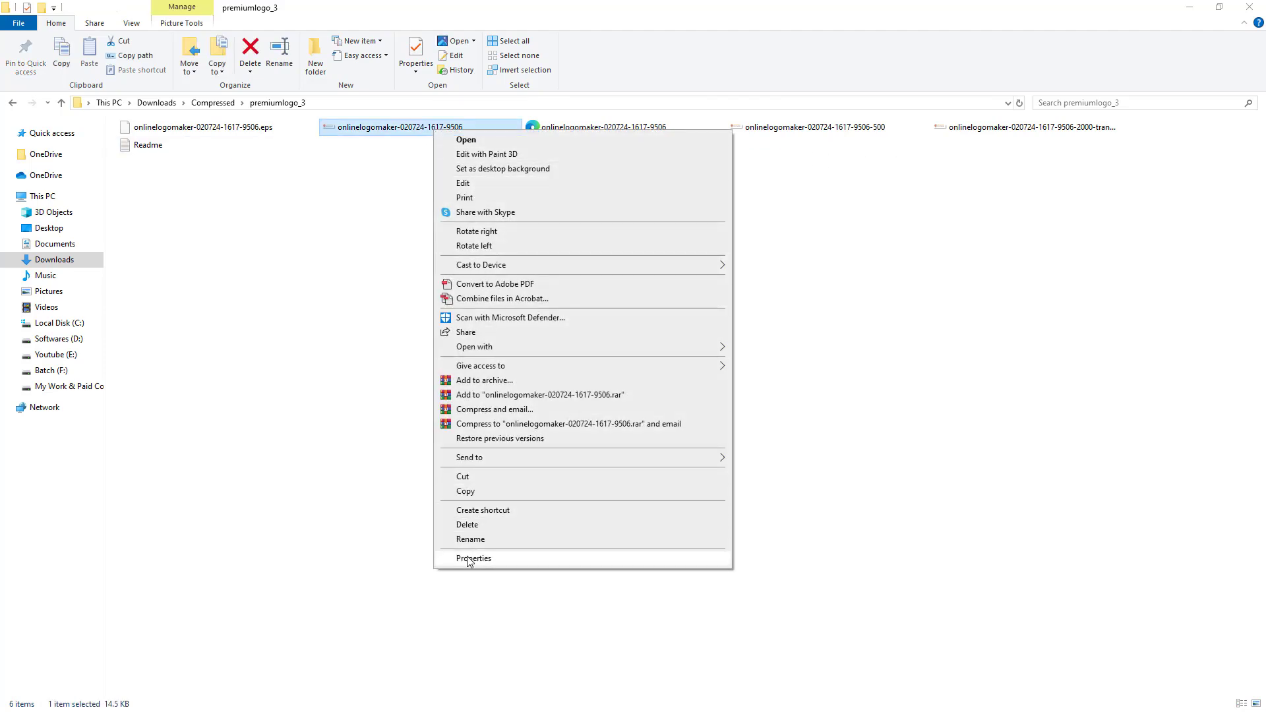
pyautogui.click(474, 558)
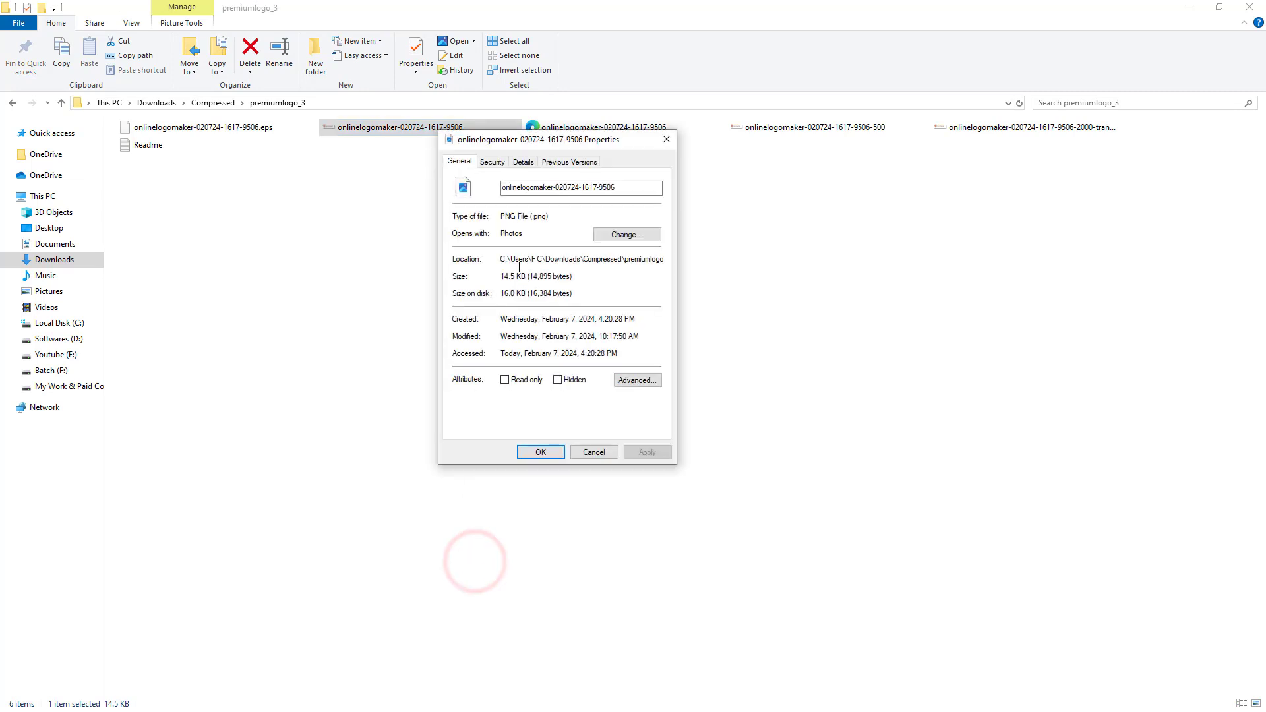
pyautogui.tripleClick(502, 216)
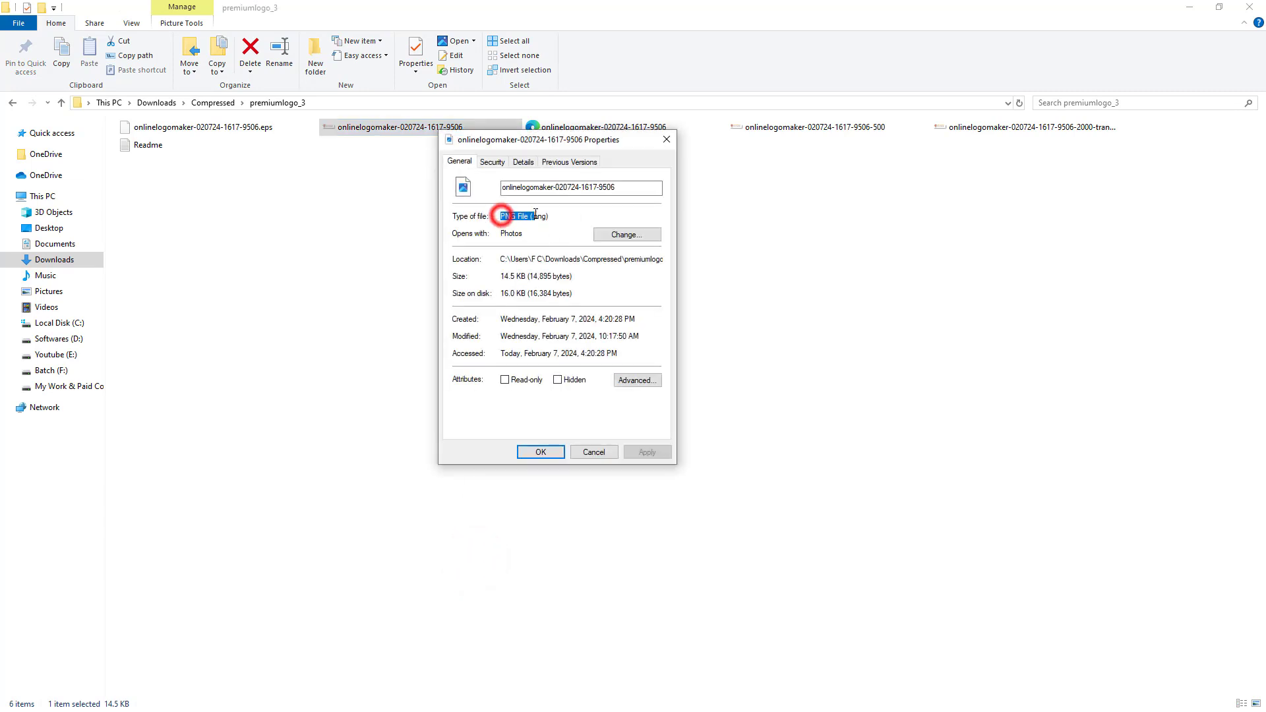
pyautogui.click(667, 139)
pyautogui.doubleClick(423, 127)
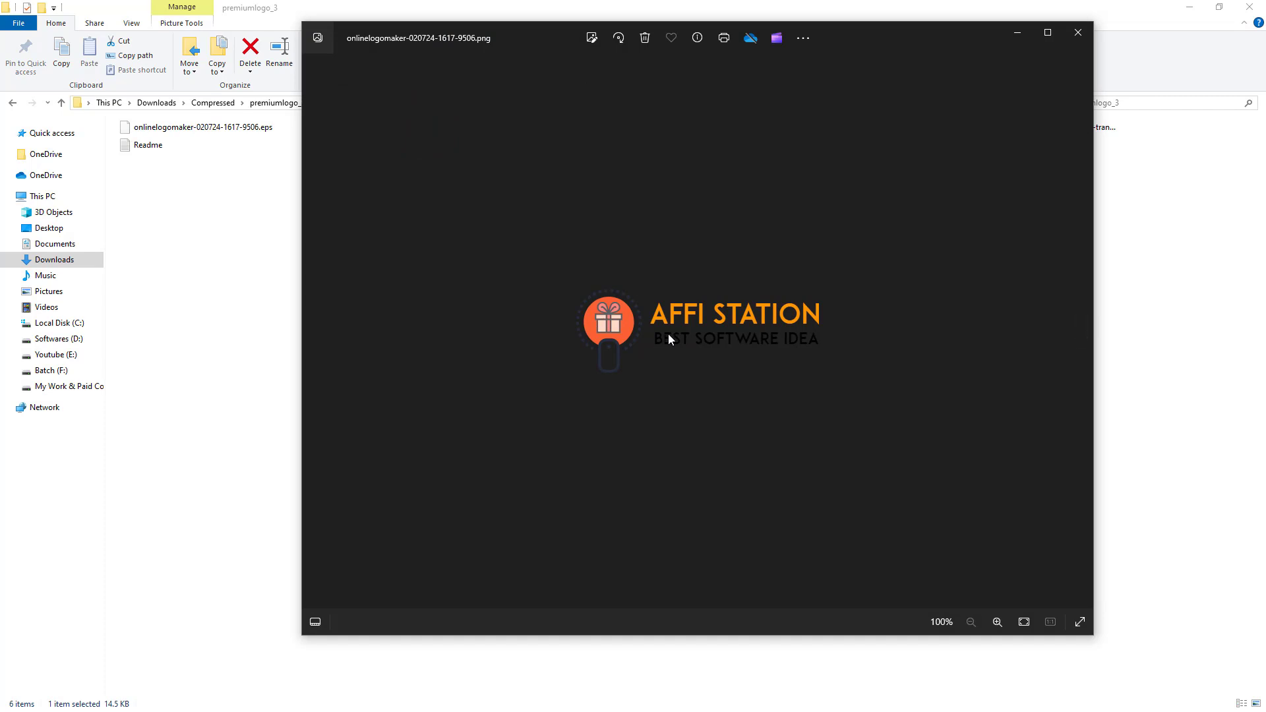
pyautogui.scroll(5, 829, 323)
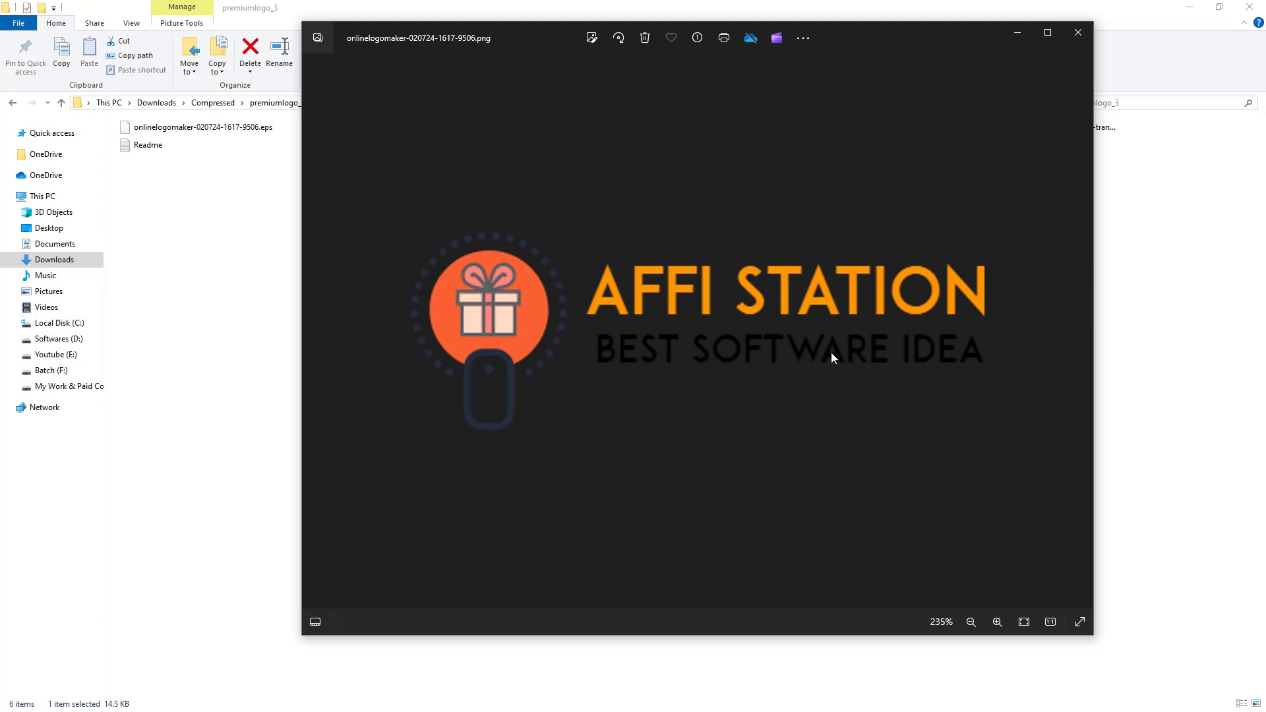
pyautogui.press('Print')
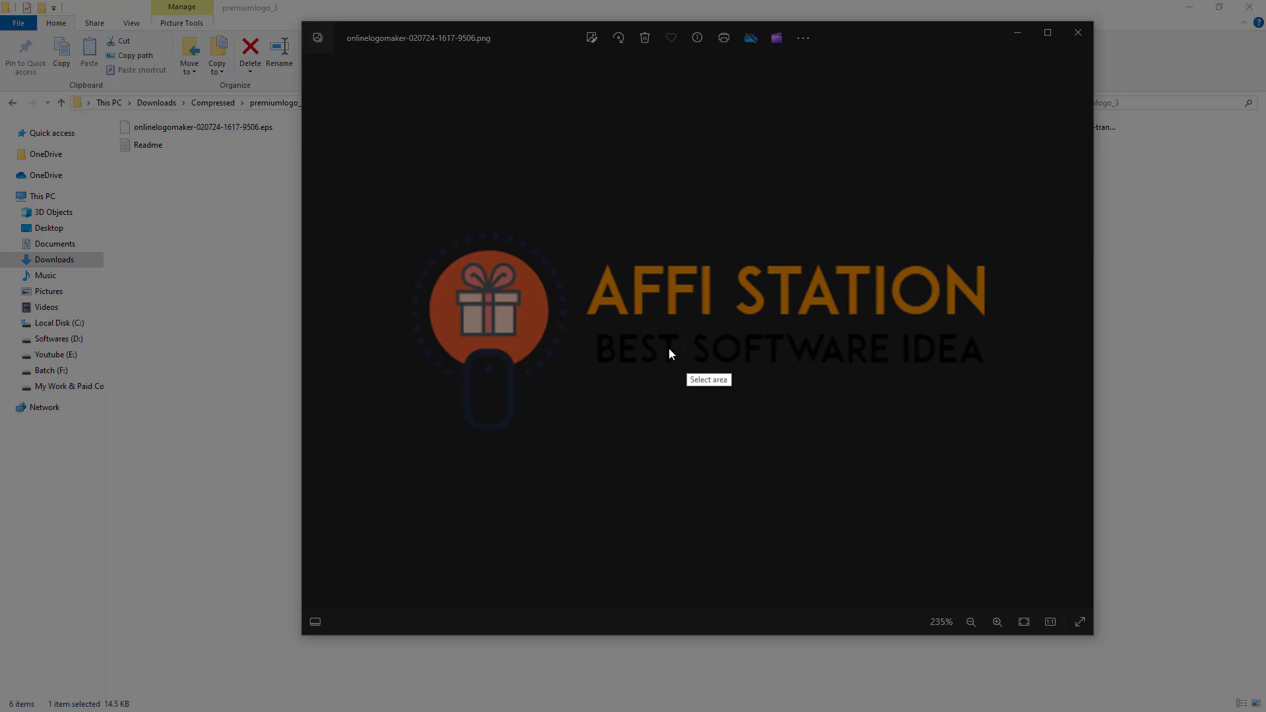
pyautogui.moveTo(567, 311)
pyautogui.mouseDown()
pyautogui.moveTo(853, 376)
pyautogui.moveTo(1029, 381)
pyautogui.mouseUp()
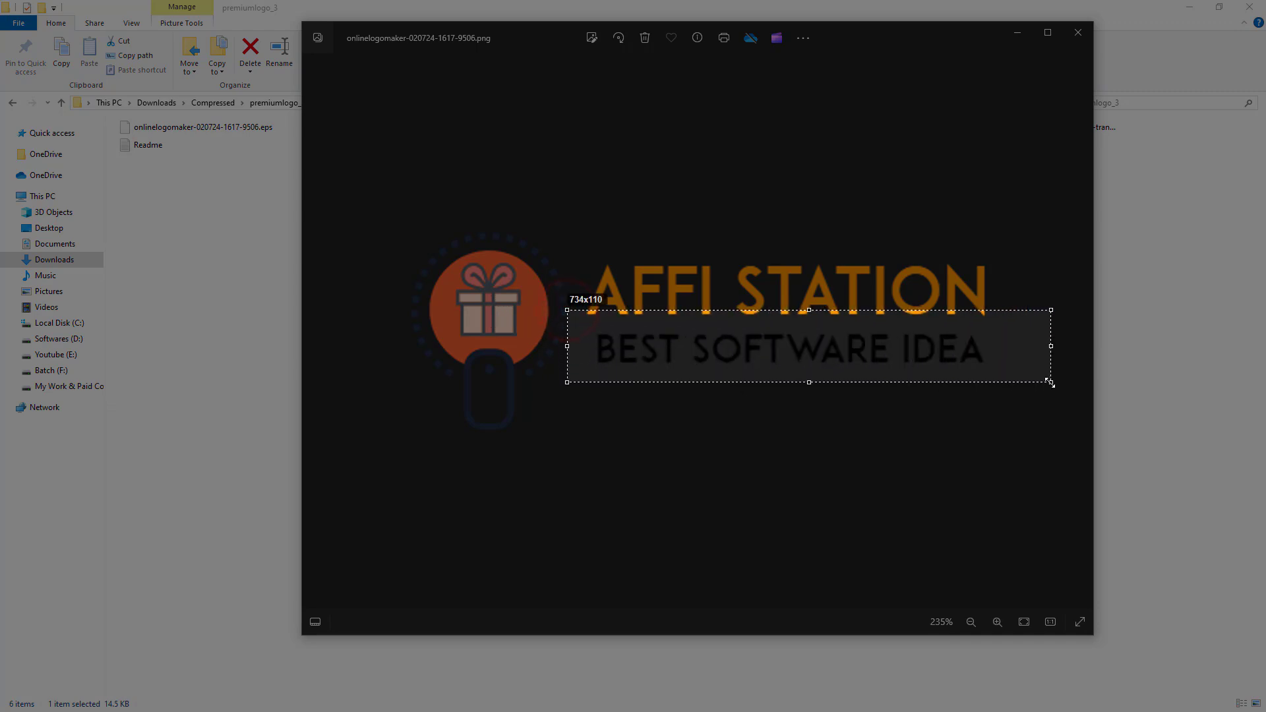
pyautogui.click(1018, 393)
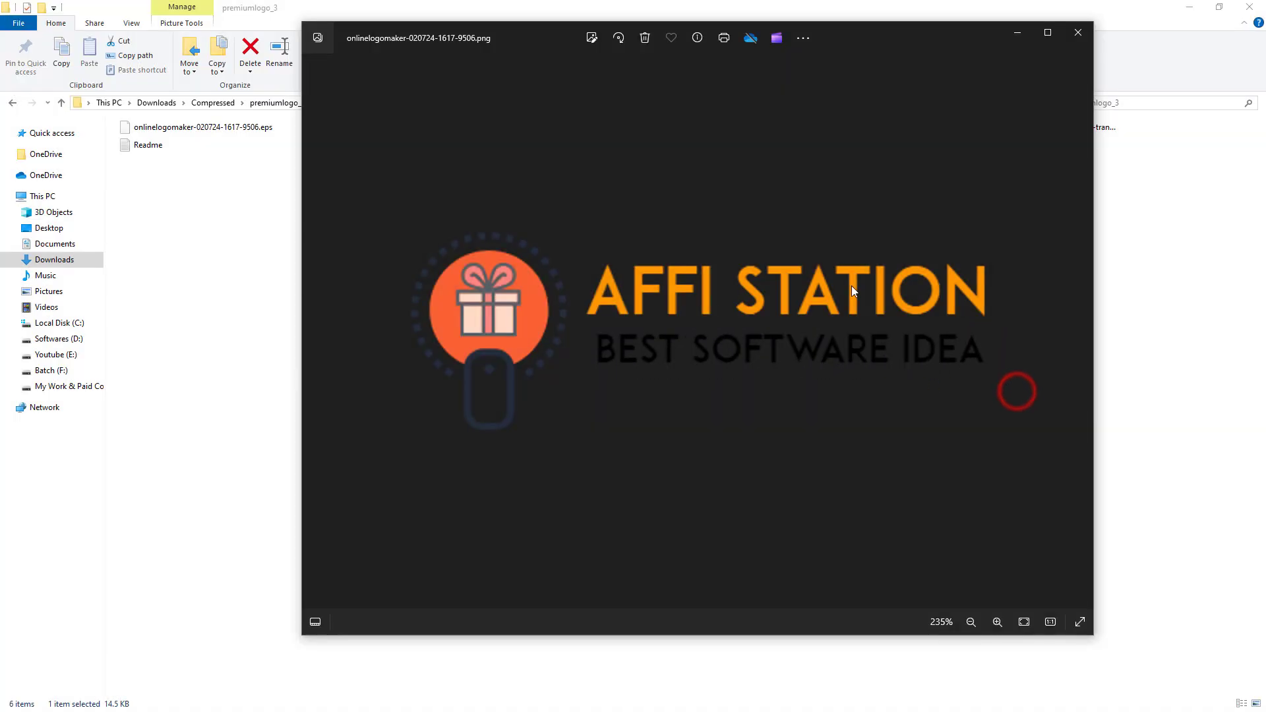
pyautogui.click(1078, 32)
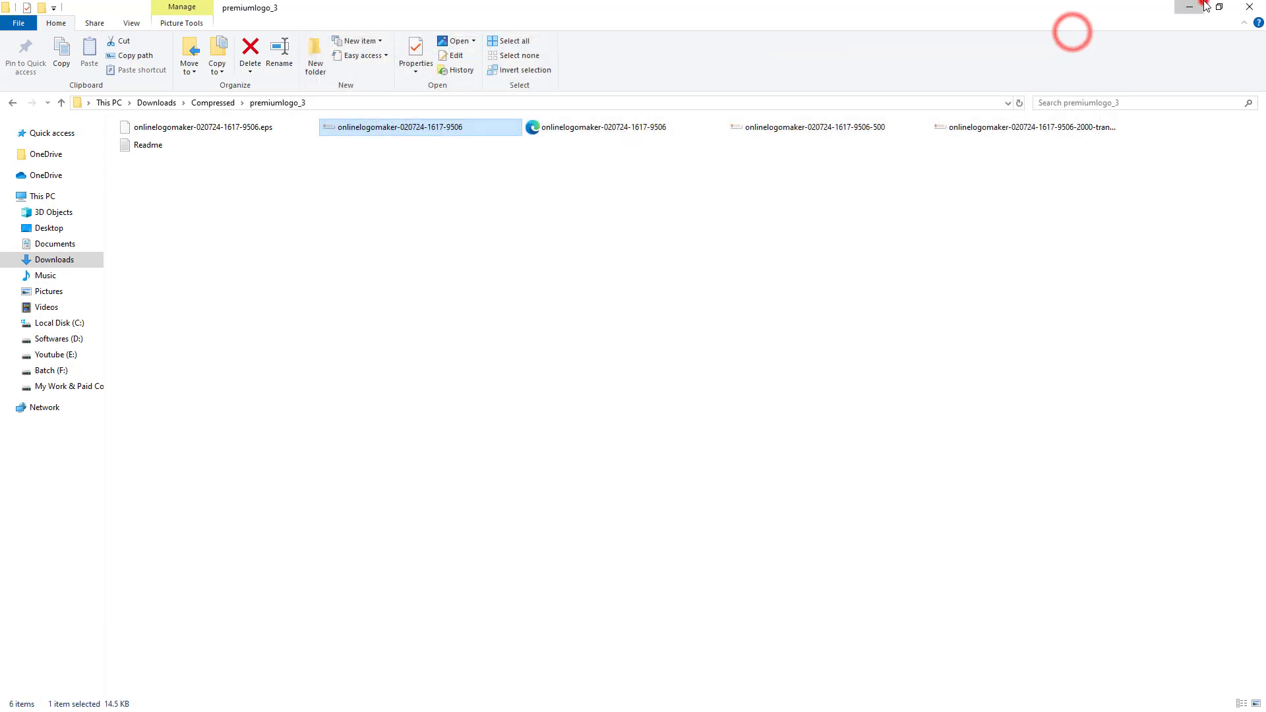
# - Switch to Chrome, reopen the bookmarked Free Logo Creator project in a new tab to view its symbol library, and return to the new tab page
pyautogui.click(1193, 6)
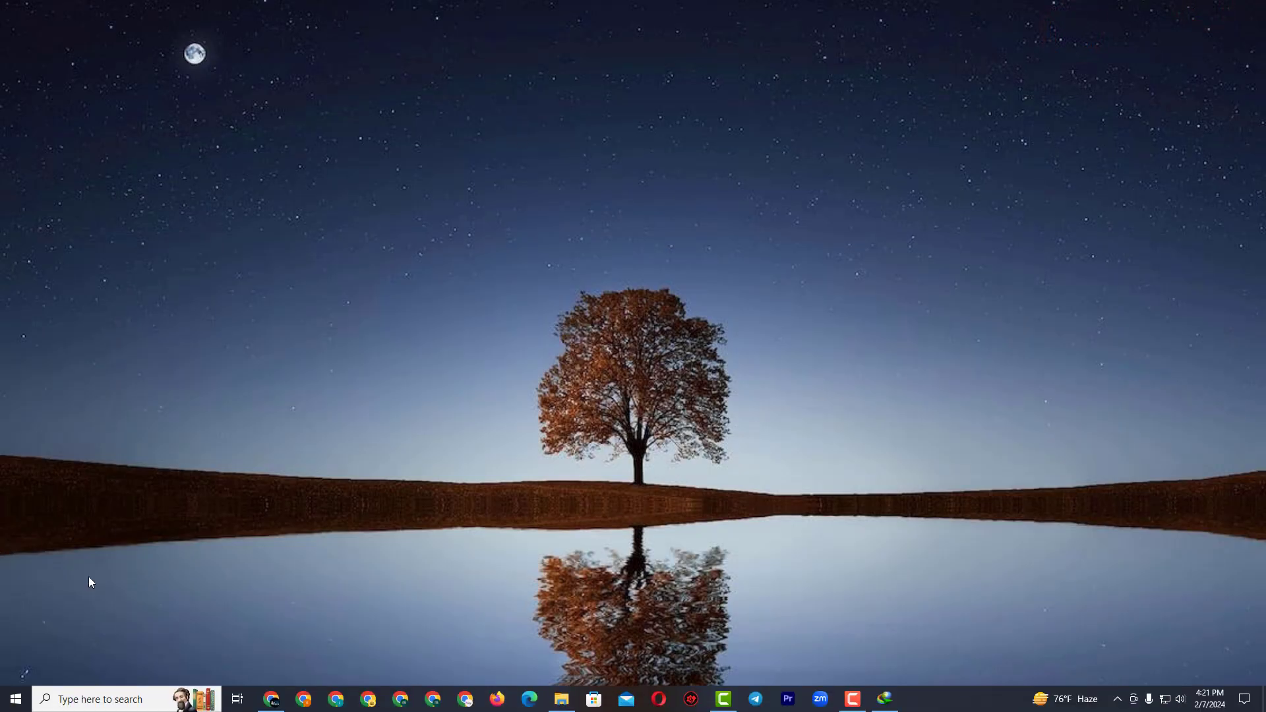
pyautogui.click(280, 702)
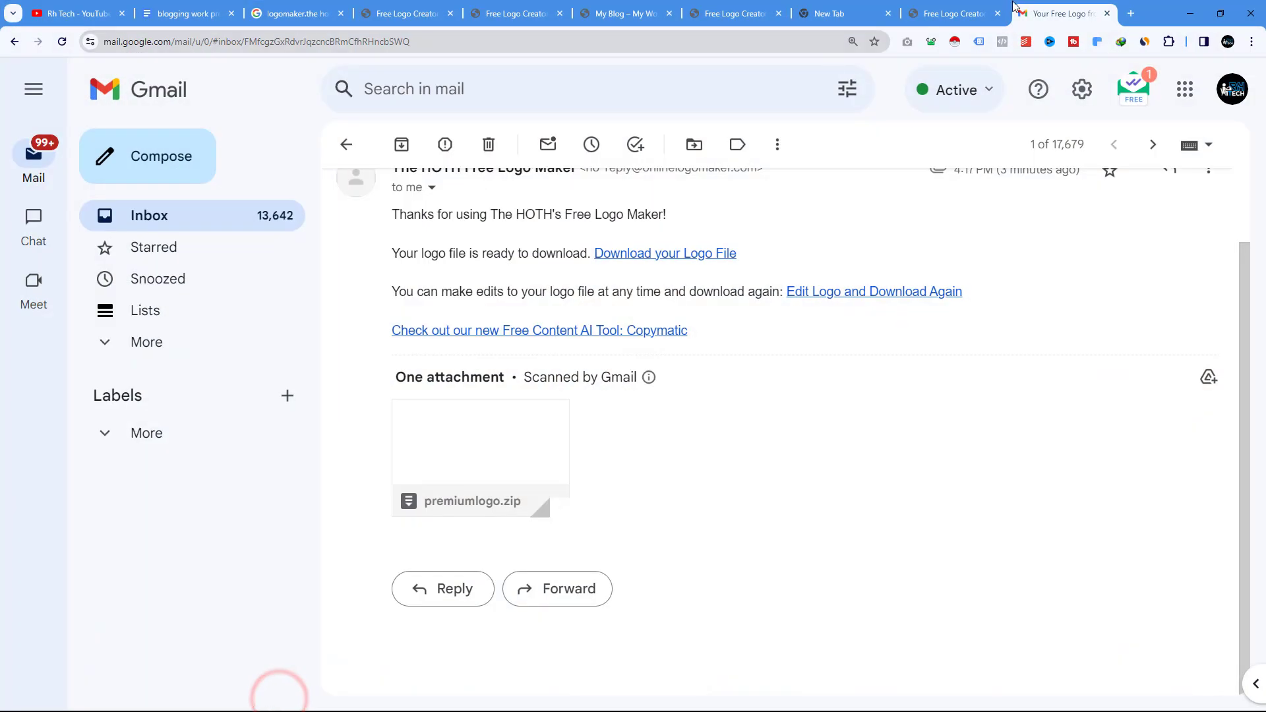
pyautogui.click(1129, 13)
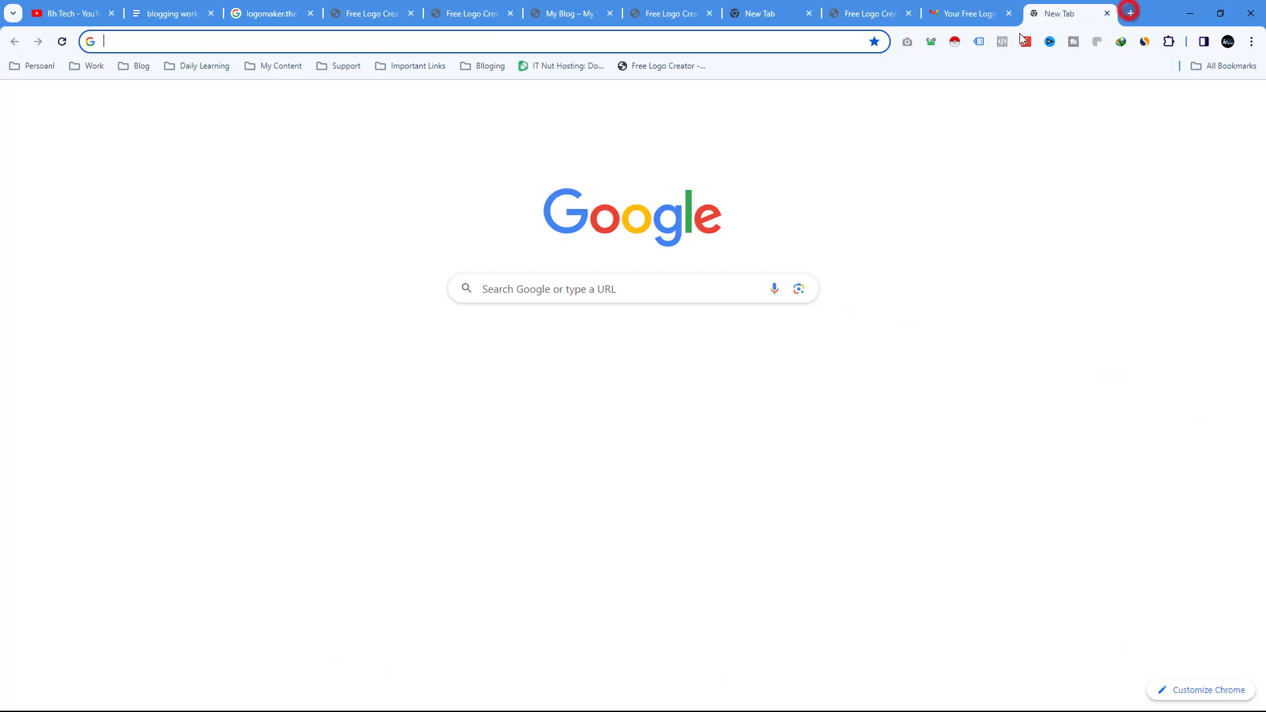
pyautogui.click(642, 66)
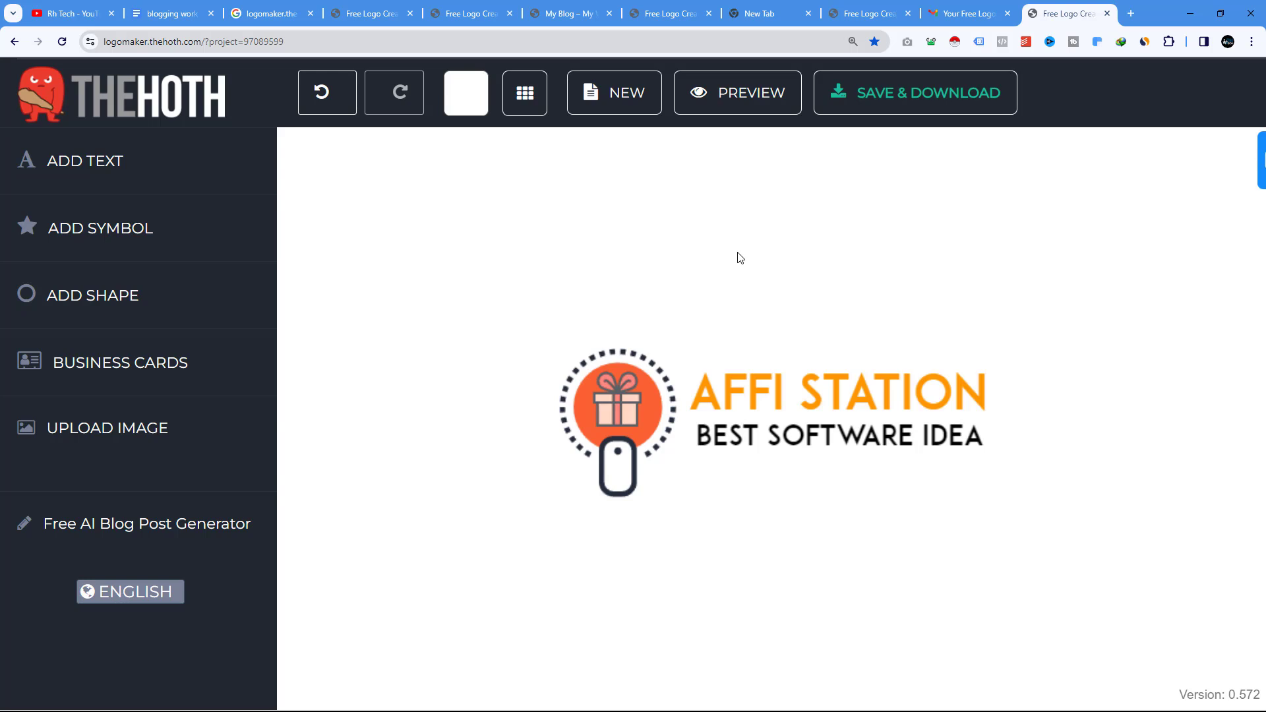
pyautogui.click(125, 232)
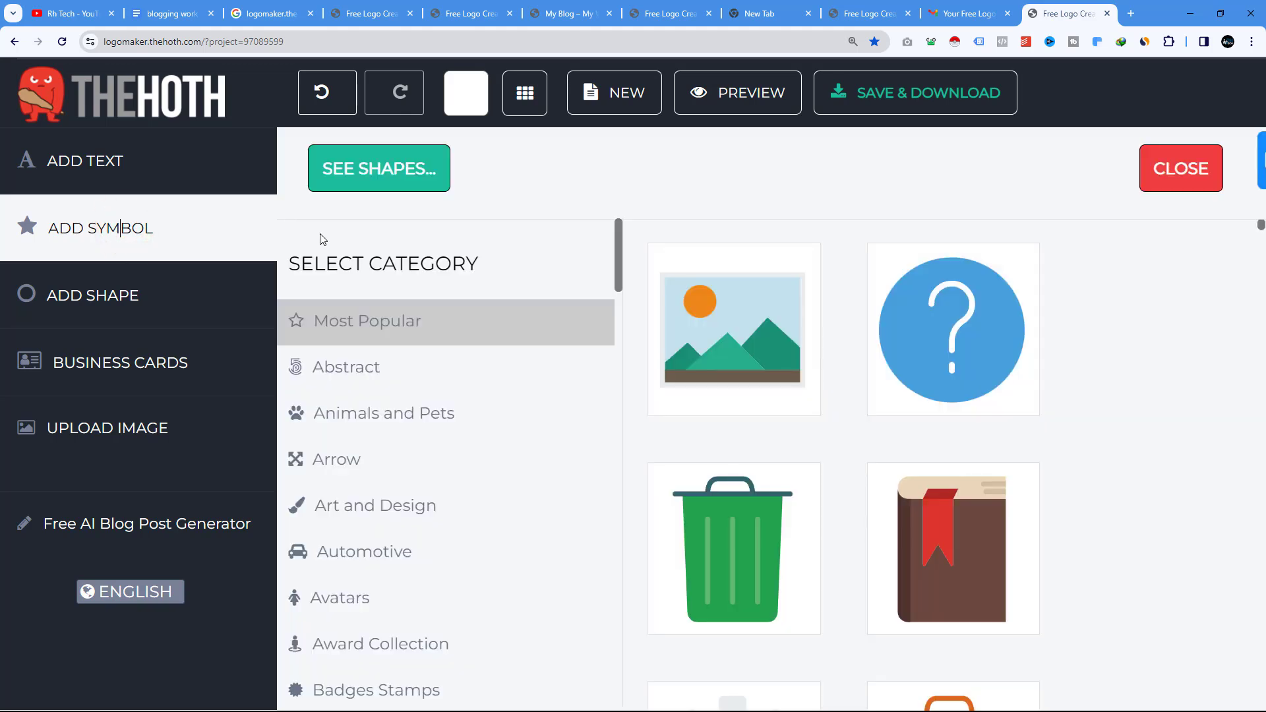
pyautogui.click(14, 42)
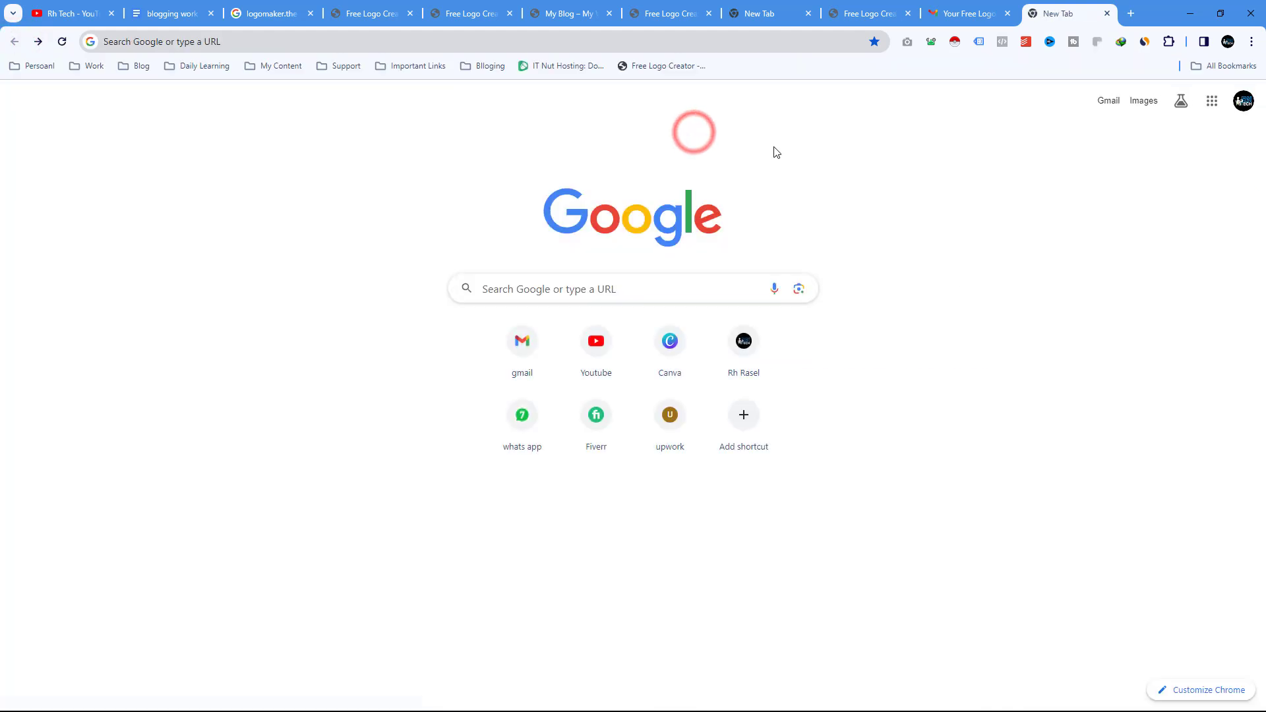